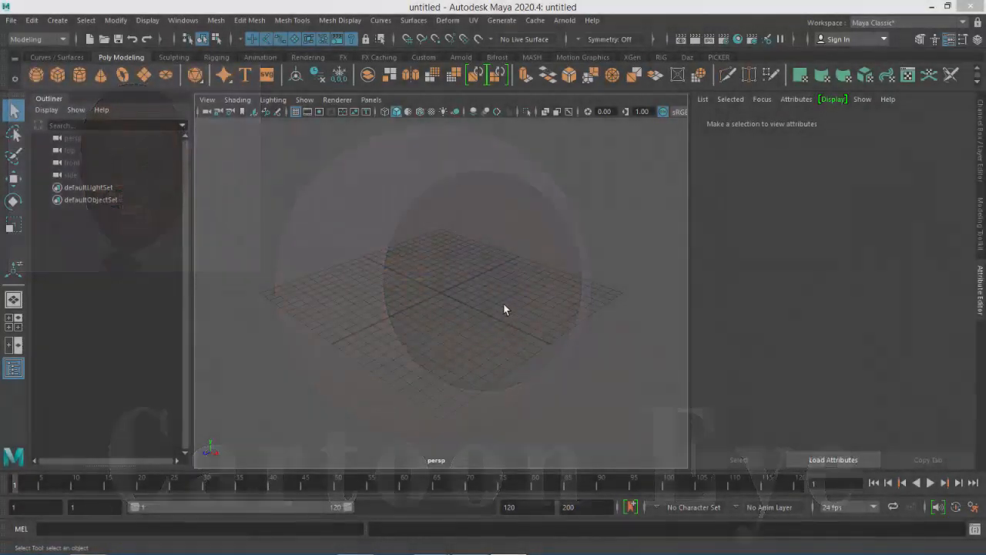
Create a polygon sphere in the four-view layout
key(space)
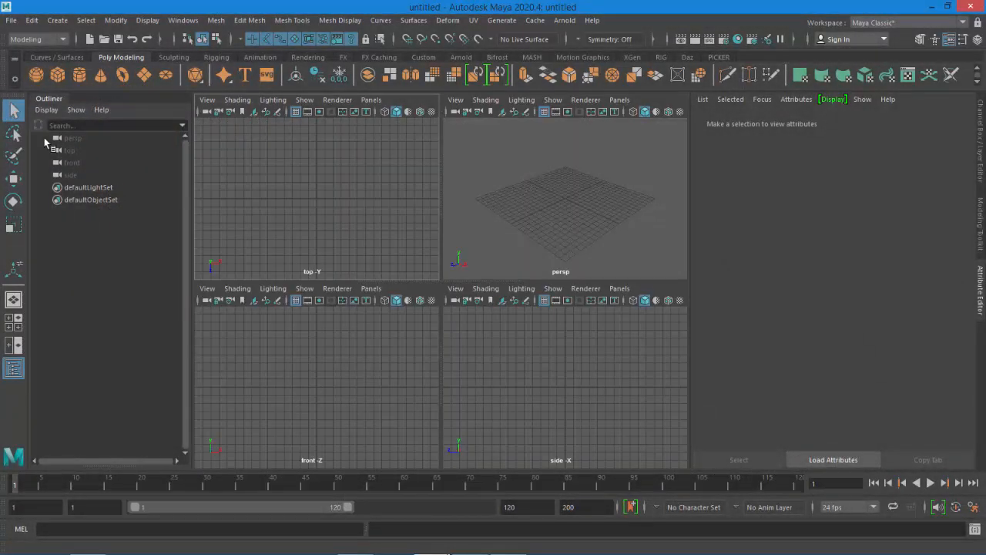
click(36, 74)
drag(316, 390, 326, 335)
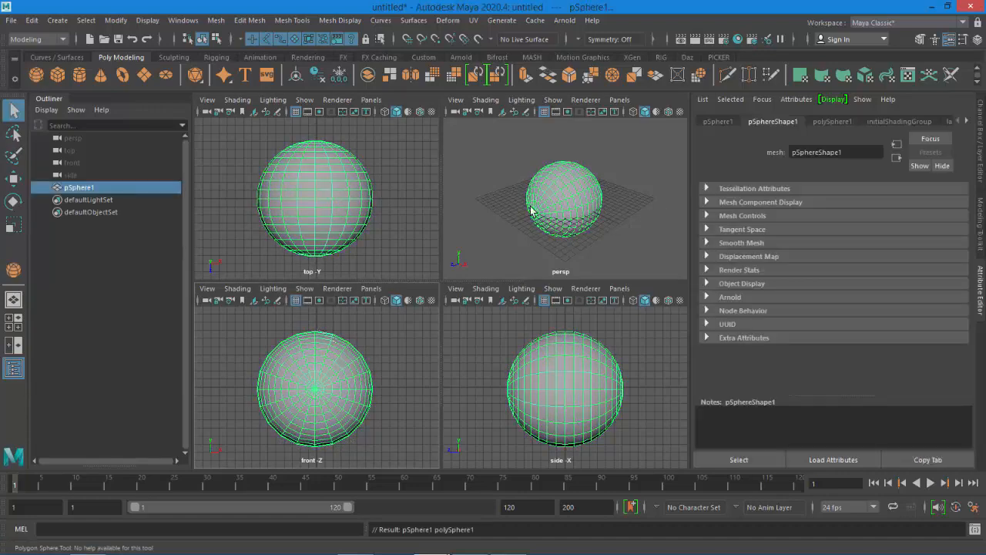
click(981, 144)
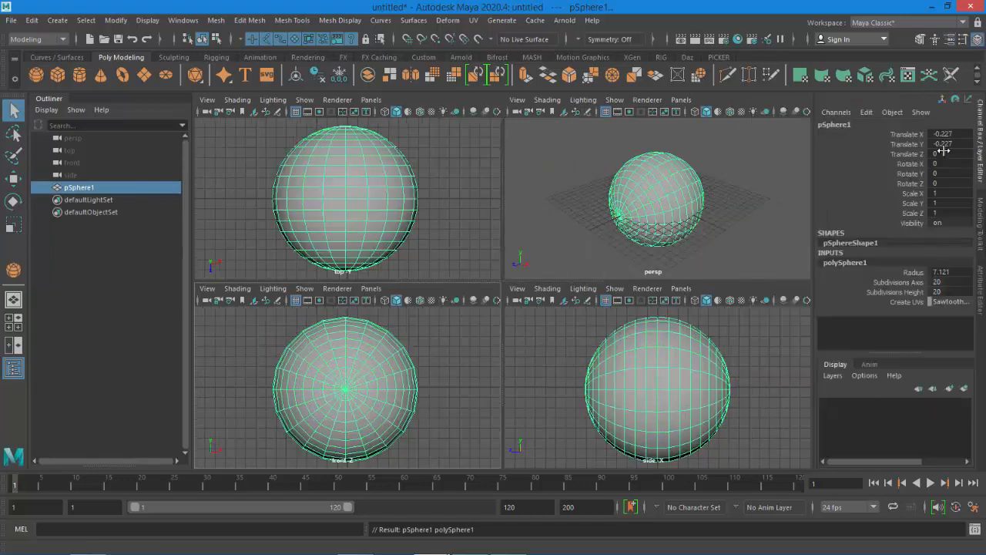
Center the sphere by setting its Translate X and Translate Y to 0
click(952, 145)
text(0)
click(953, 135)
text(0)
key(Return)
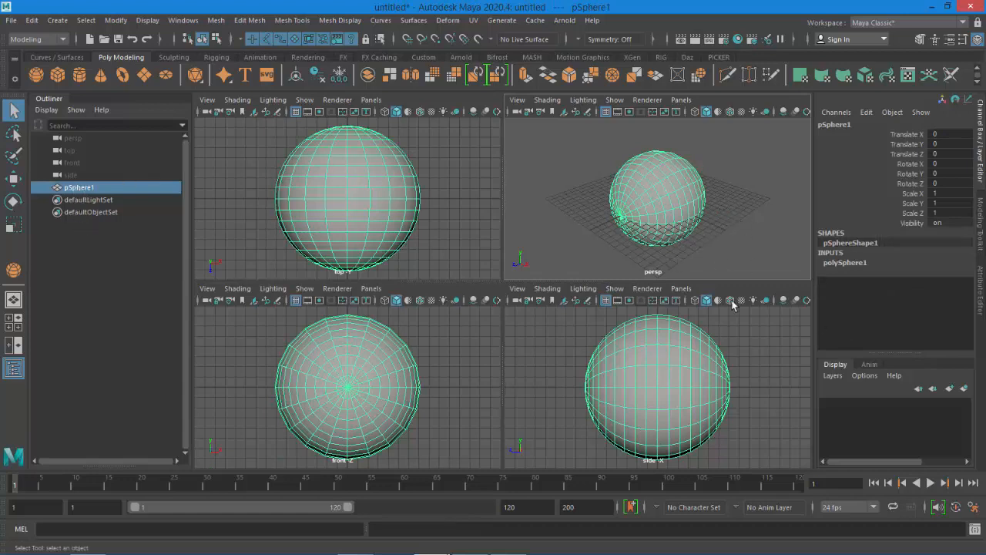
double_click(847, 125)
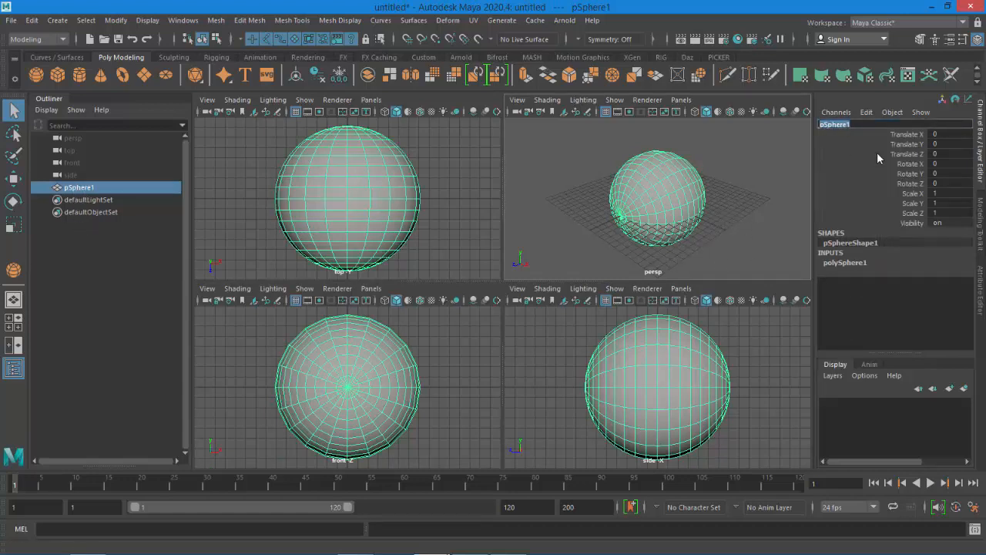
key(BackSpace)
key(Return)
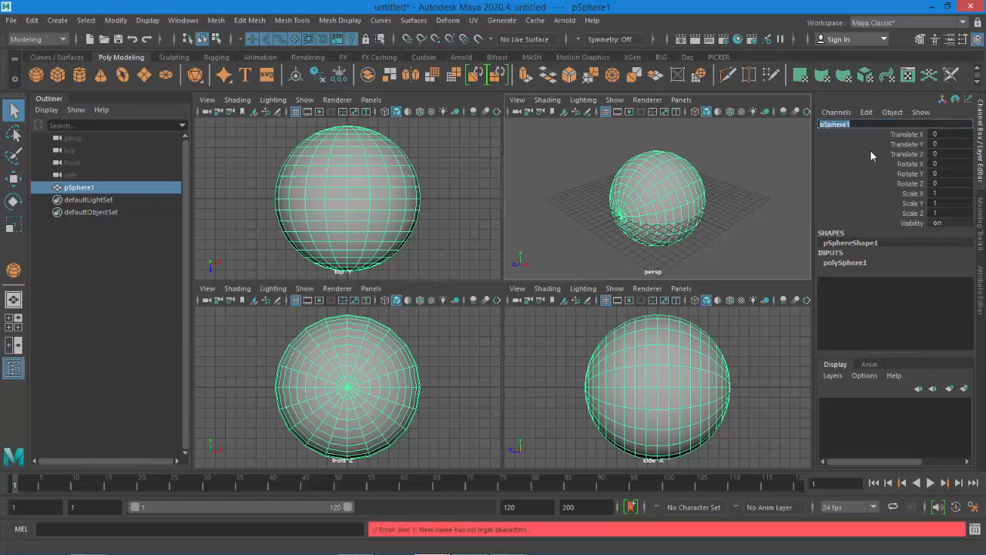
Rename the sphere as outer
click(876, 126)
text(outer)
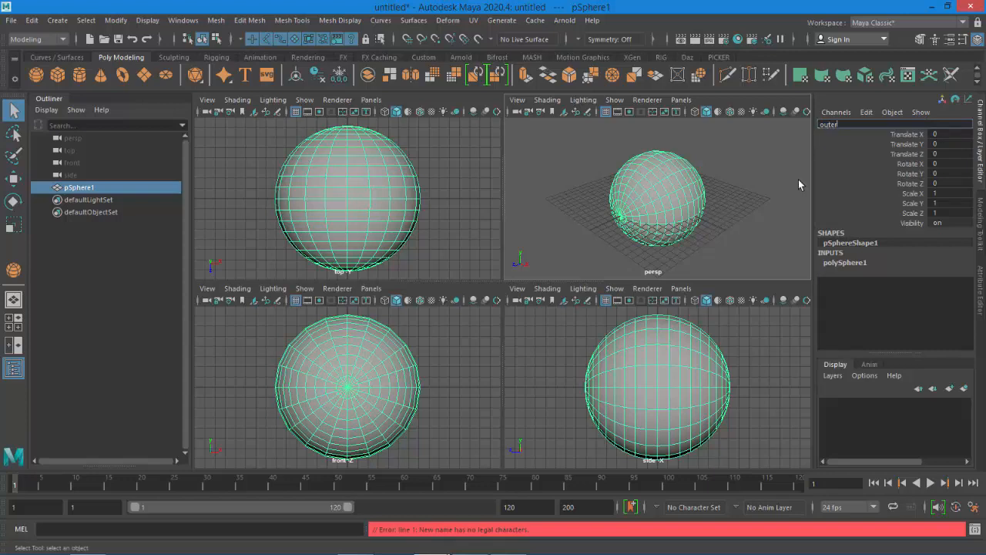
click(708, 187)
click(682, 233)
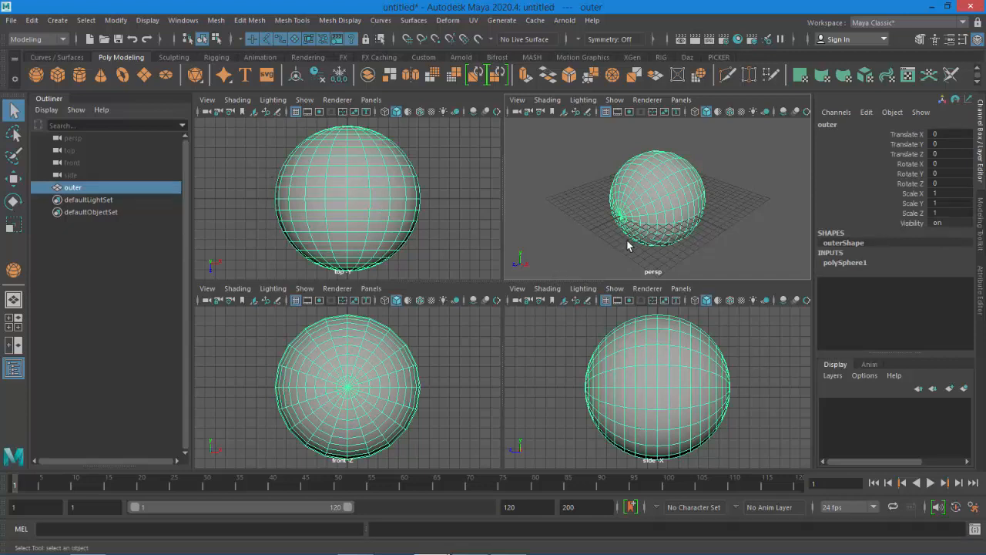
Duplicate the sphere and name the copy inner
key(ctrl+d)
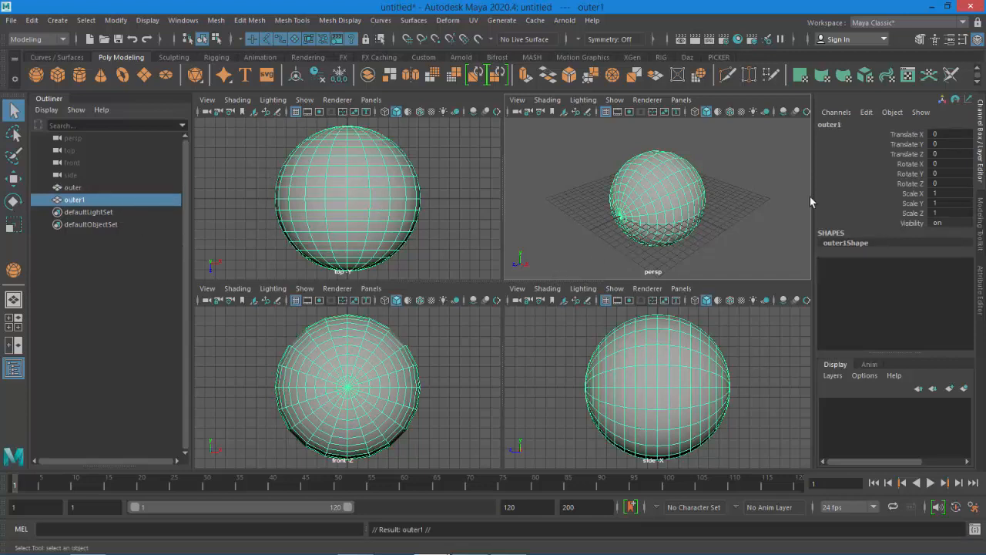
double_click(829, 125)
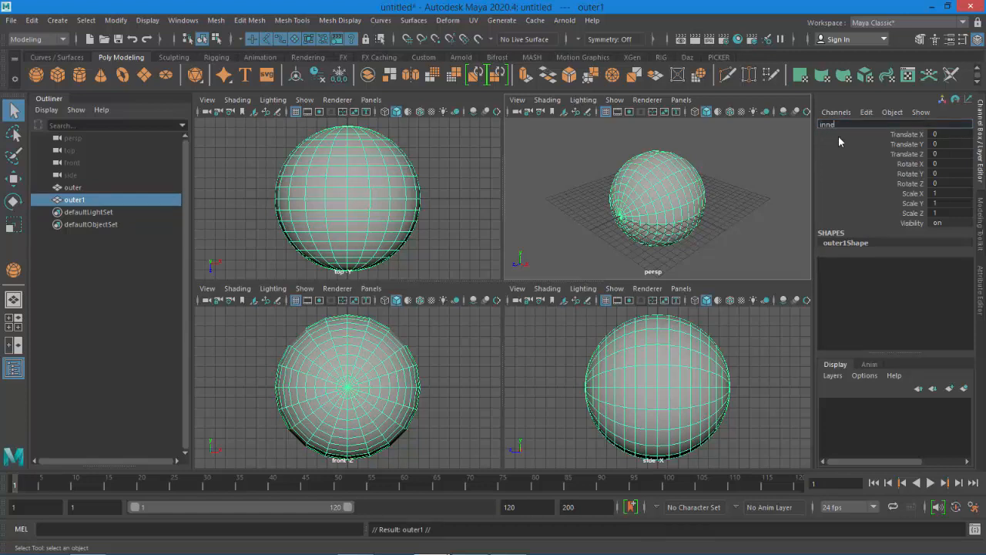
text(inner)
key(Return)
click(688, 251)
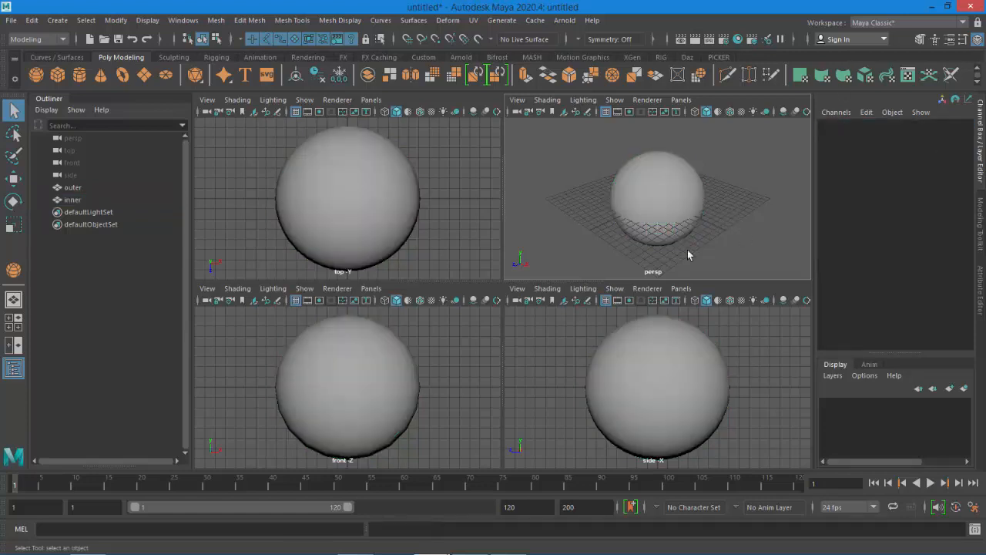
Add the outer sphere to a new display layer and hide that layer
click(75, 189)
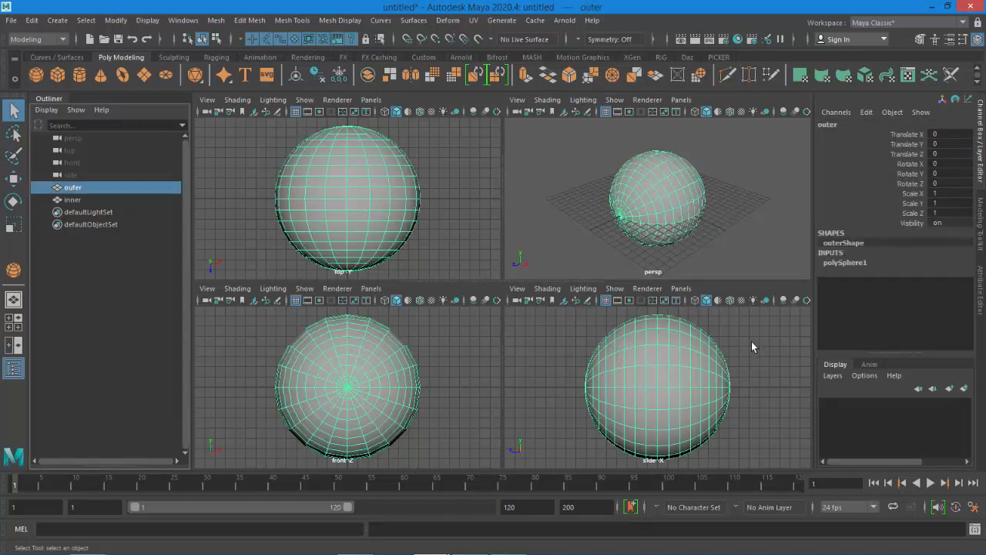
click(964, 388)
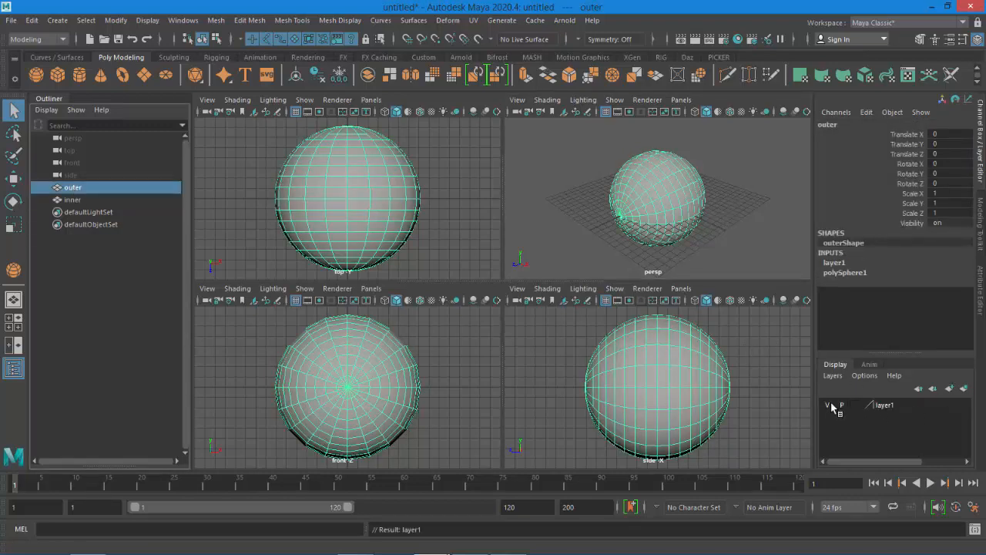
click(827, 406)
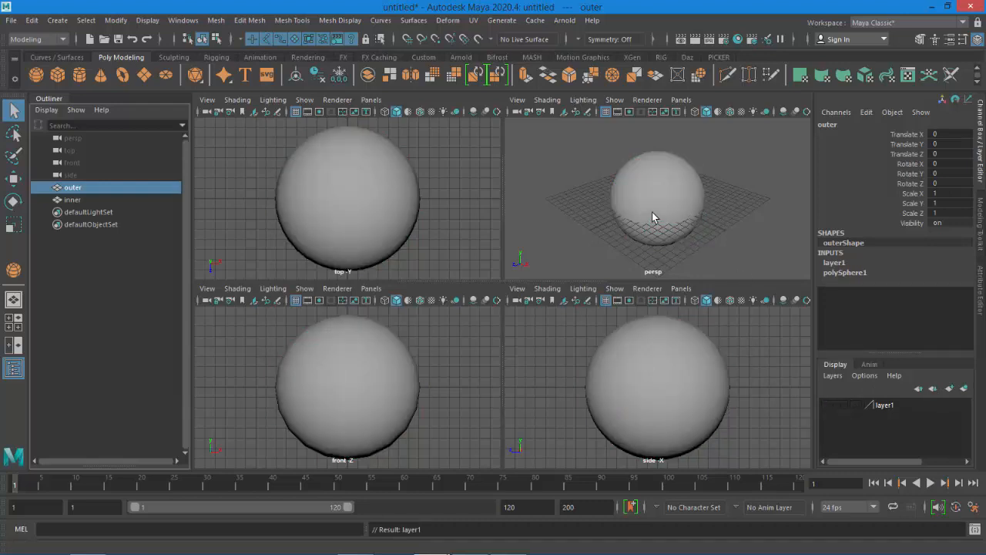
Select the column of faces at the inner sphere's left edge in the maximized side view
click(74, 200)
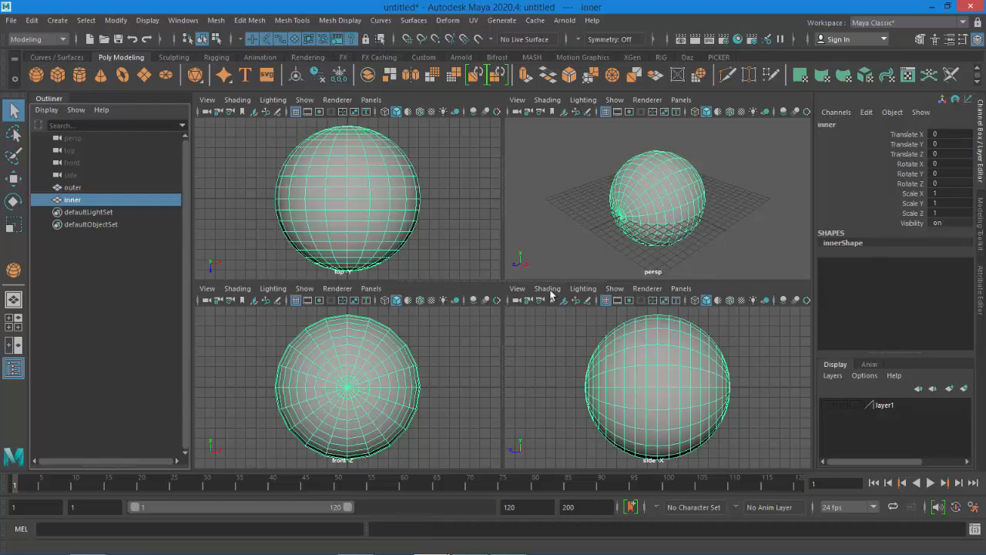
click(717, 380)
key(space)
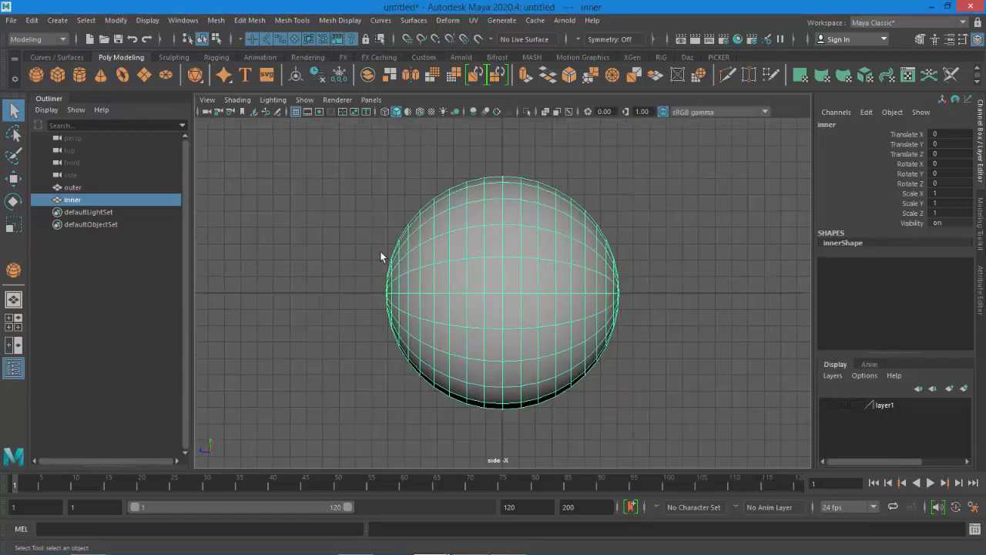
right_drag(418, 210, 418, 239)
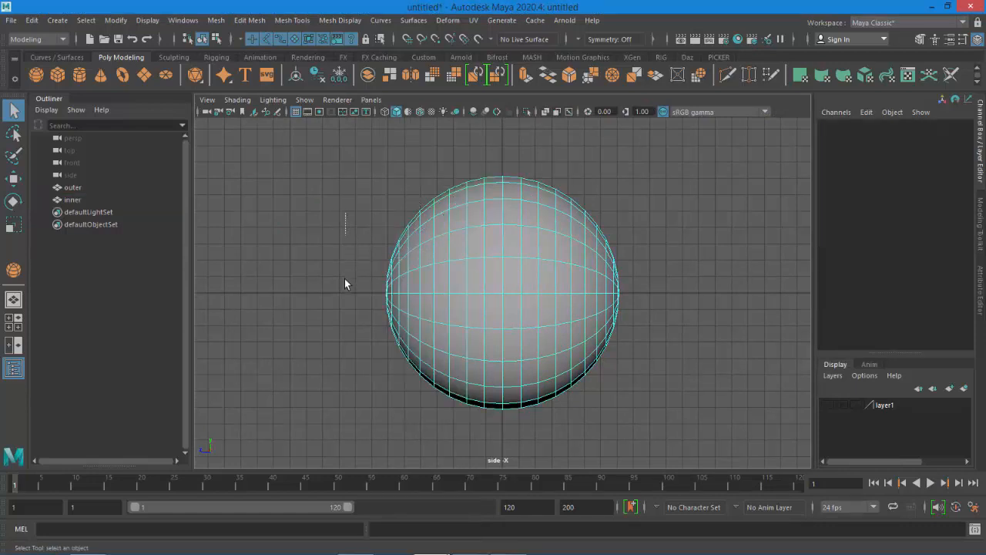
drag(344, 283, 404, 389)
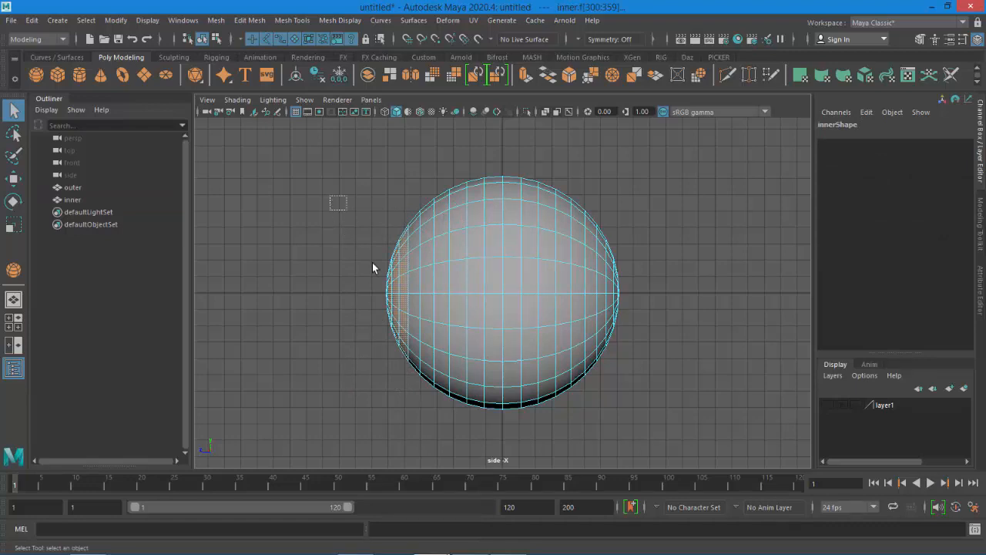
drag(372, 268, 403, 404)
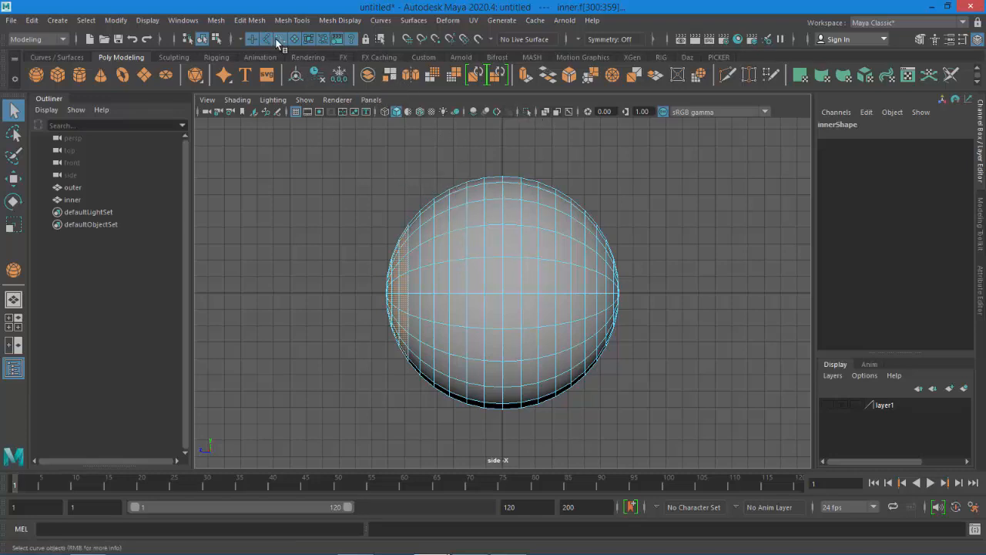
Extract the selected faces from the inner sphere
click(251, 21)
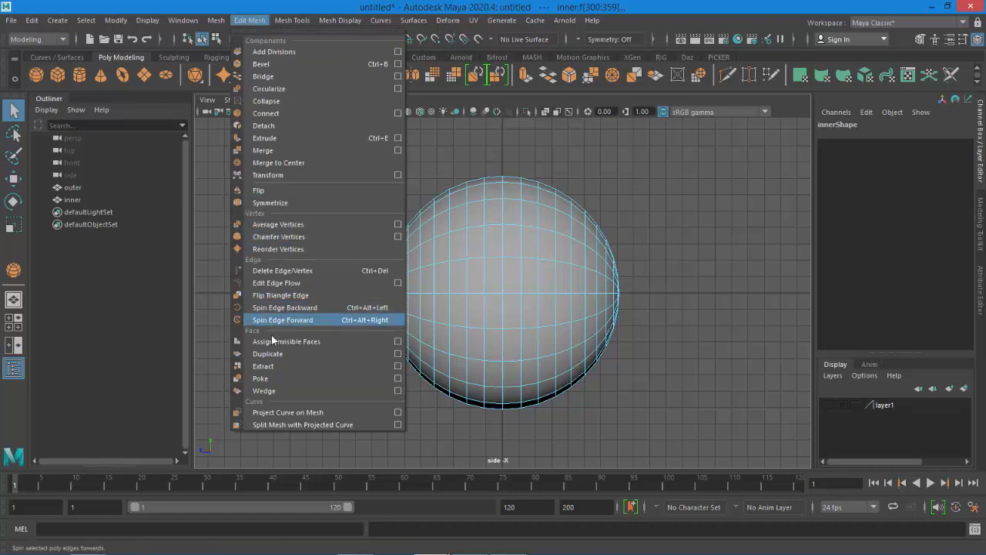
click(281, 368)
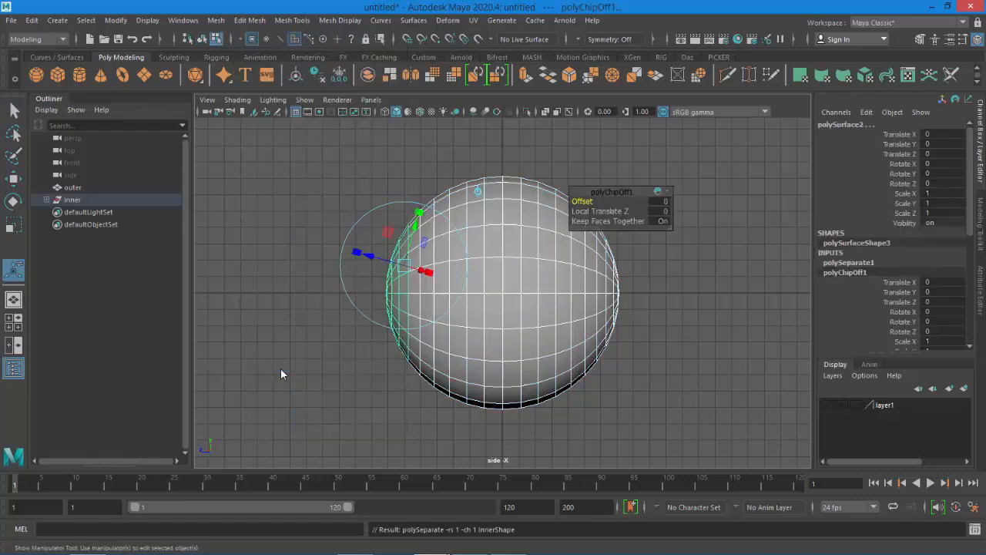
click(46, 199)
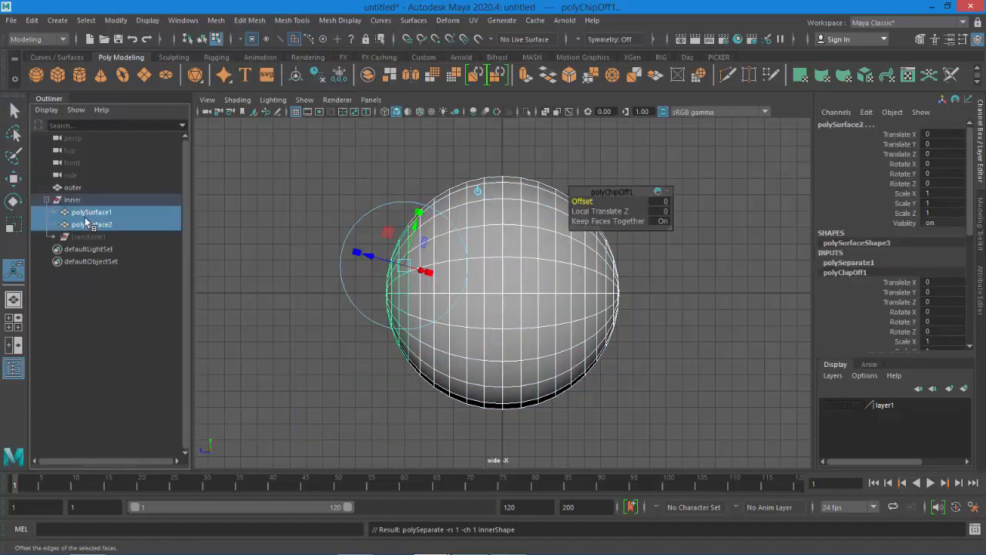
Select the extracted face patch and turn on wireframe on shaded
click(663, 352)
click(395, 269)
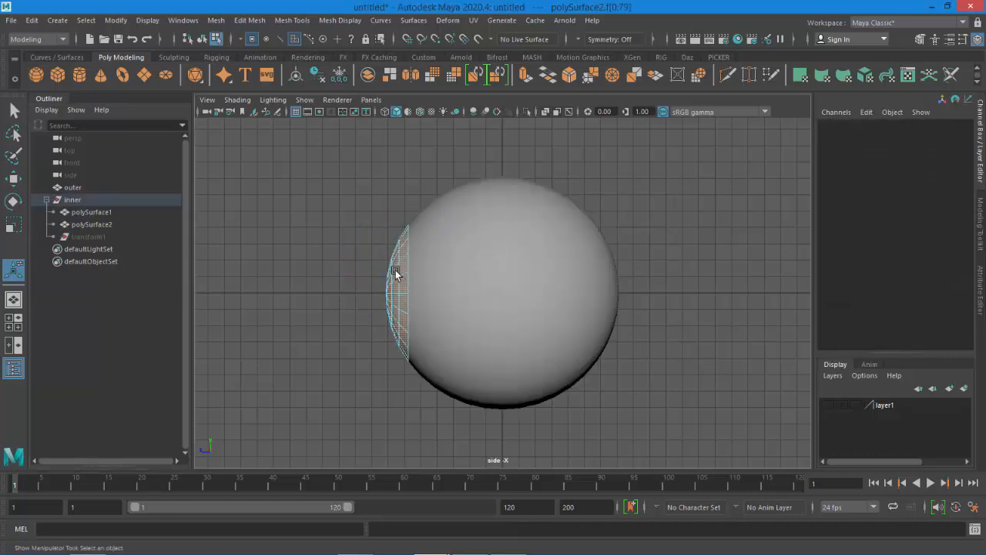
right_drag(396, 306, 443, 182)
click(390, 266)
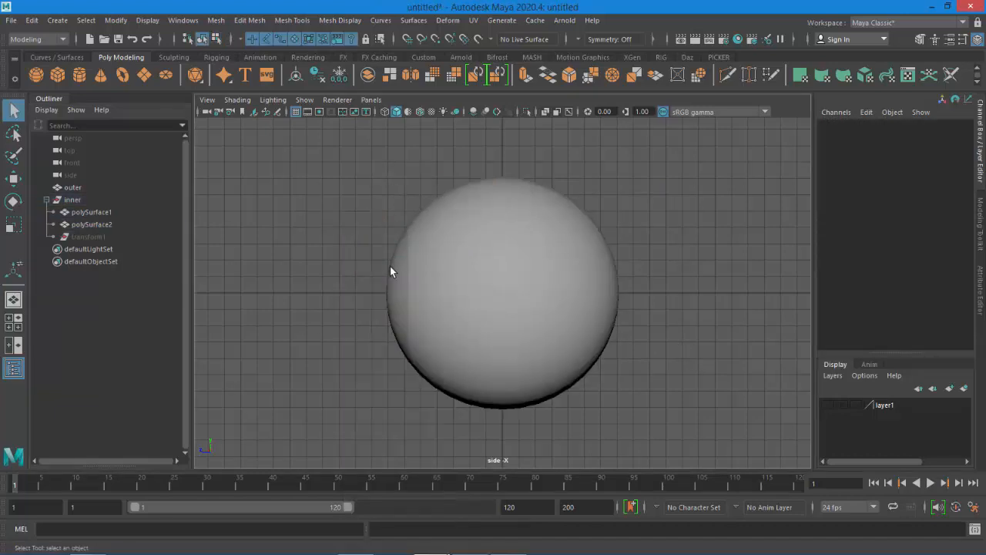
click(394, 299)
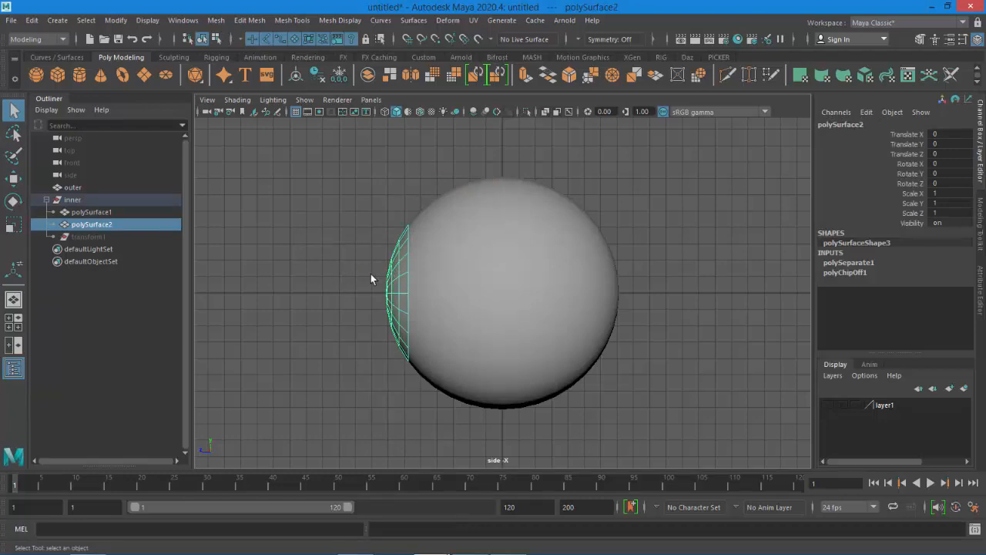
scroll(469, 281, up, 2)
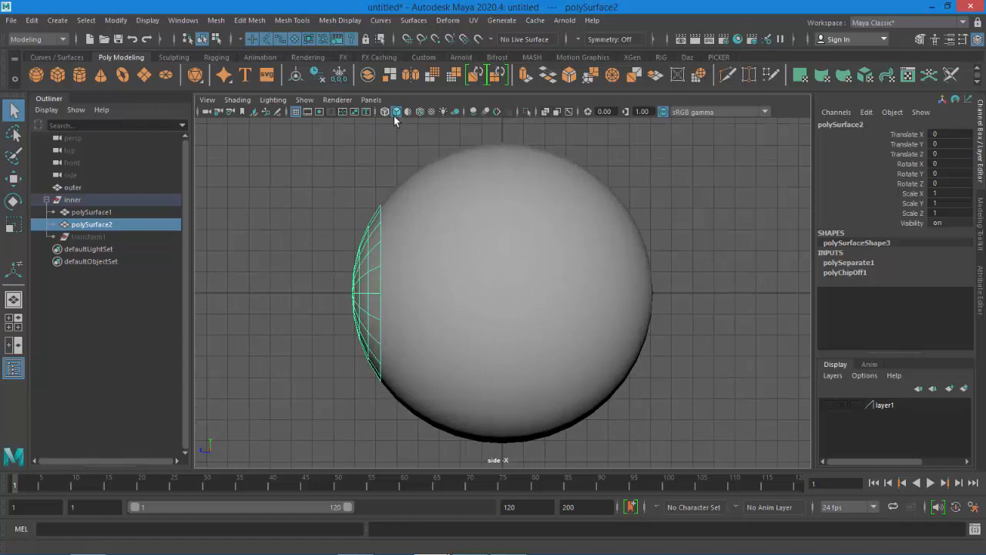
click(420, 112)
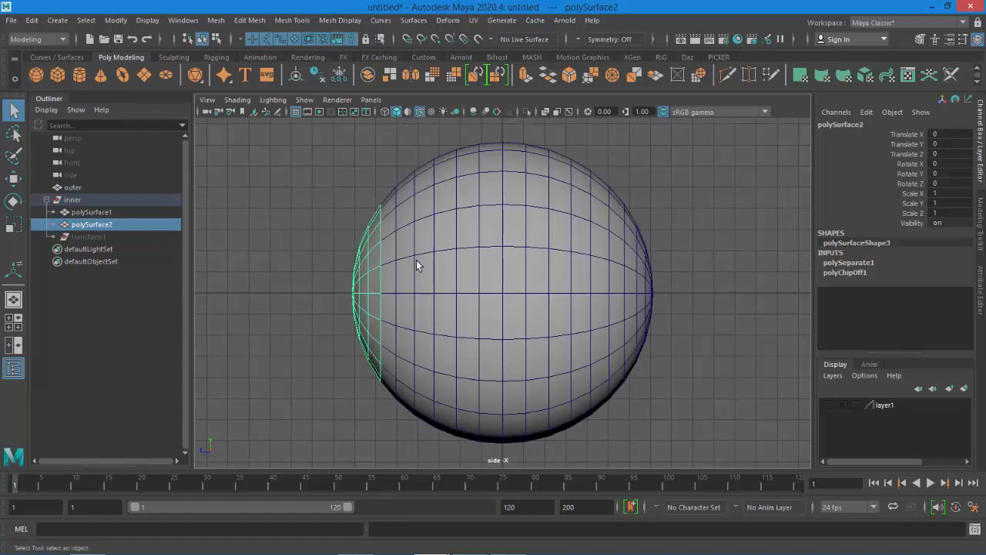
Move the patch's pivot to the sphere's left edge and set its Scale Z to -1
click(16, 180)
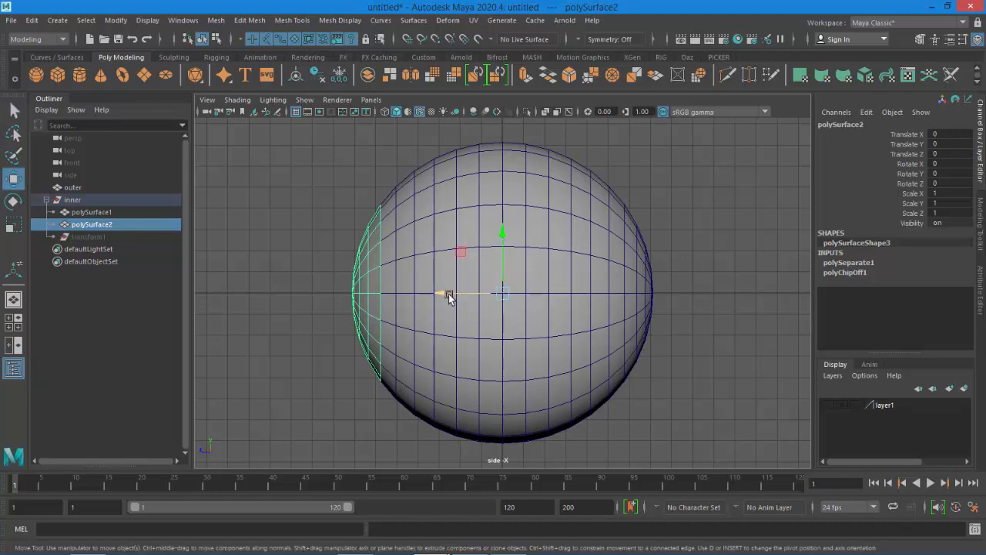
drag(448, 295, 326, 297)
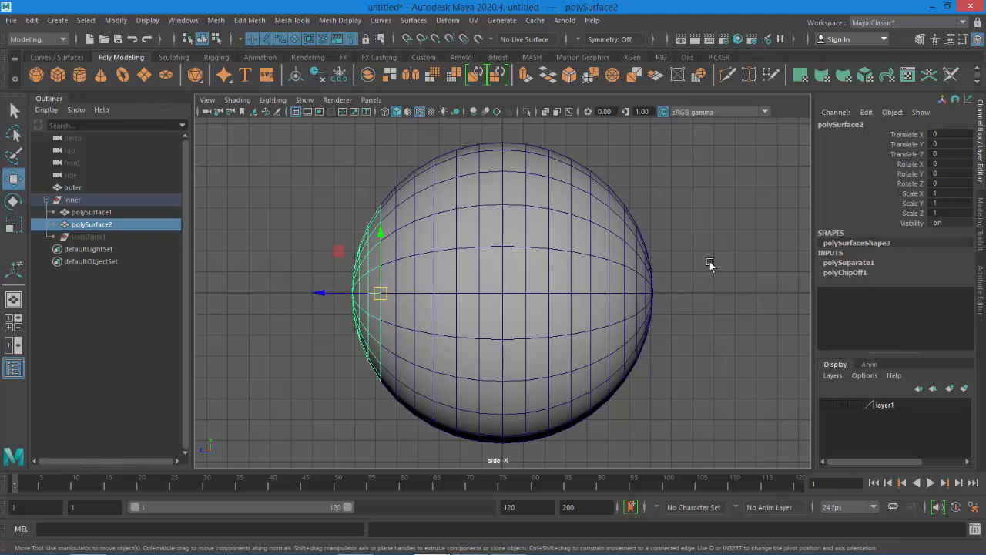
click(955, 212)
text(-1)
key(Return)
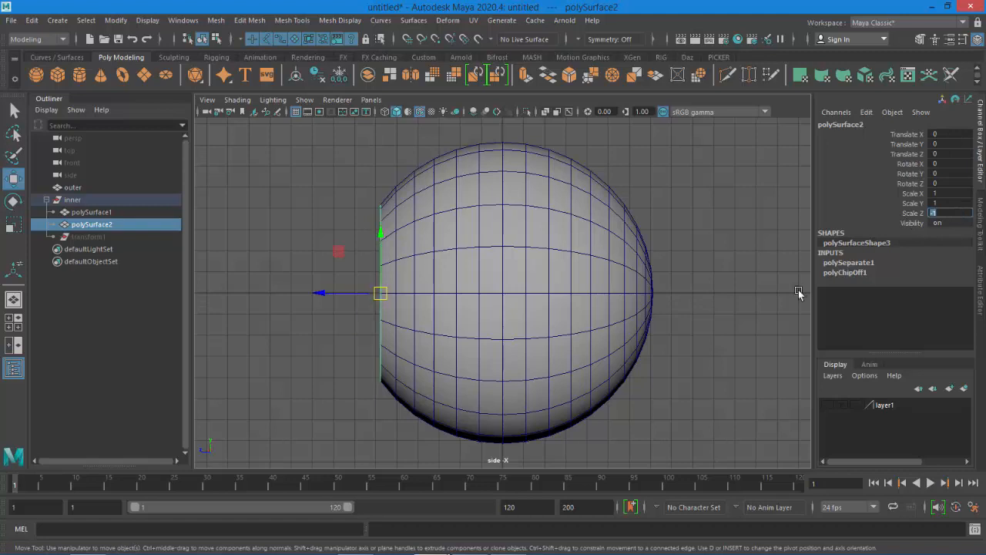
Reverse the normals of the flipped face patch
click(721, 222)
key(space)
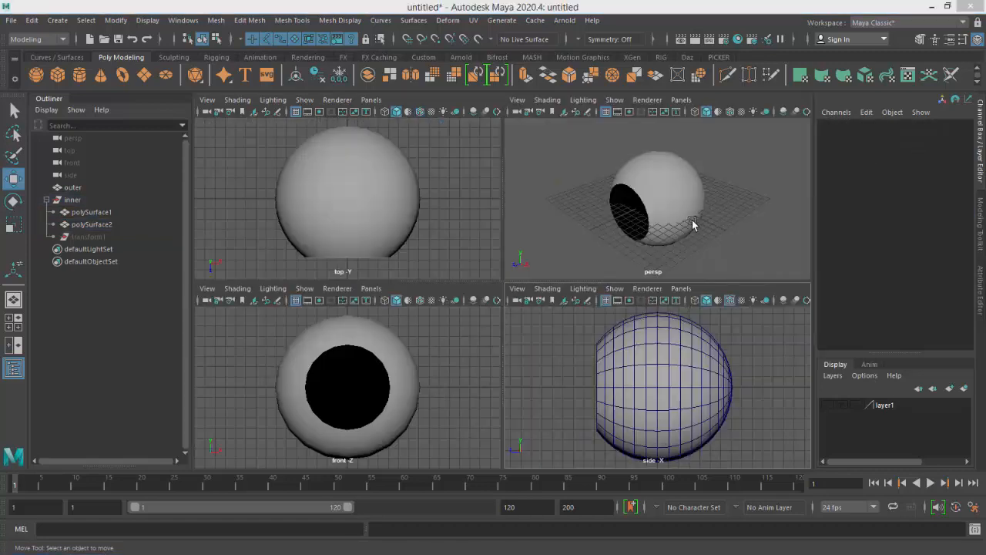
key(space)
alt+drag(595, 362, 624, 228)
alt+right_drag(623, 228, 665, 339)
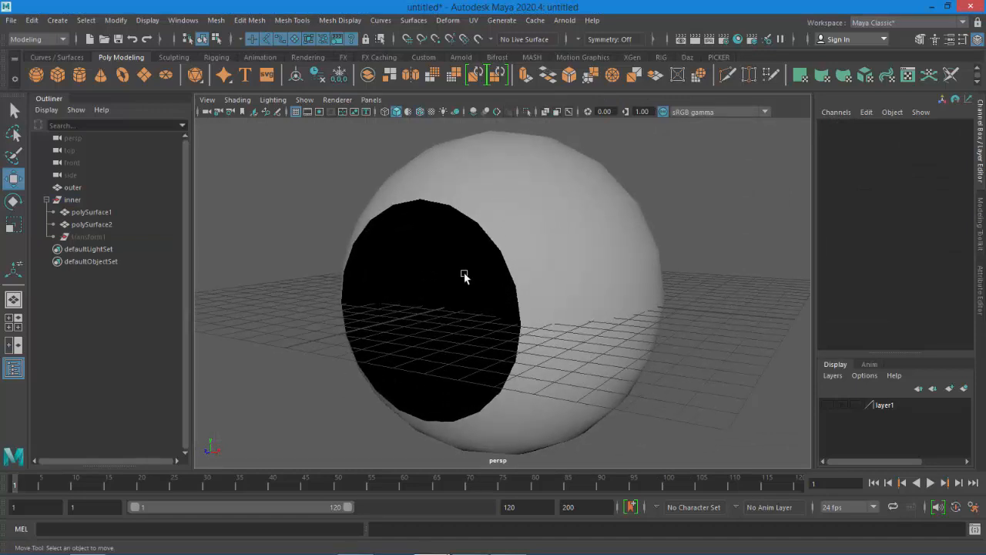
click(436, 257)
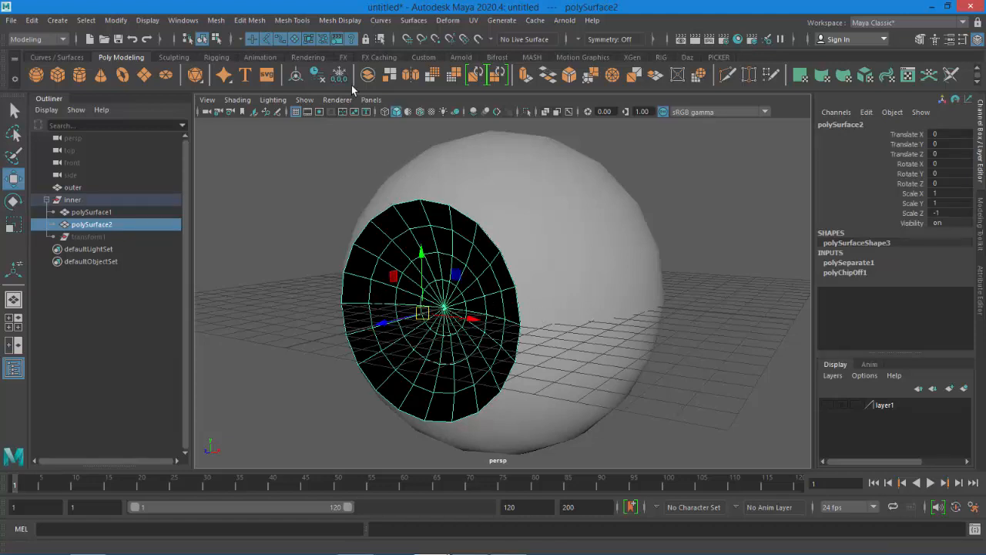
click(348, 27)
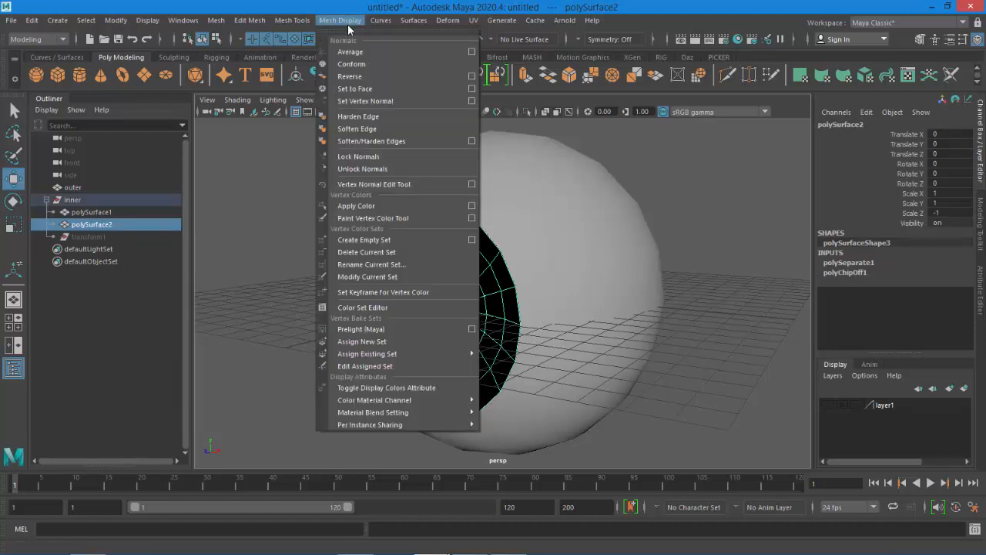
click(349, 77)
click(702, 290)
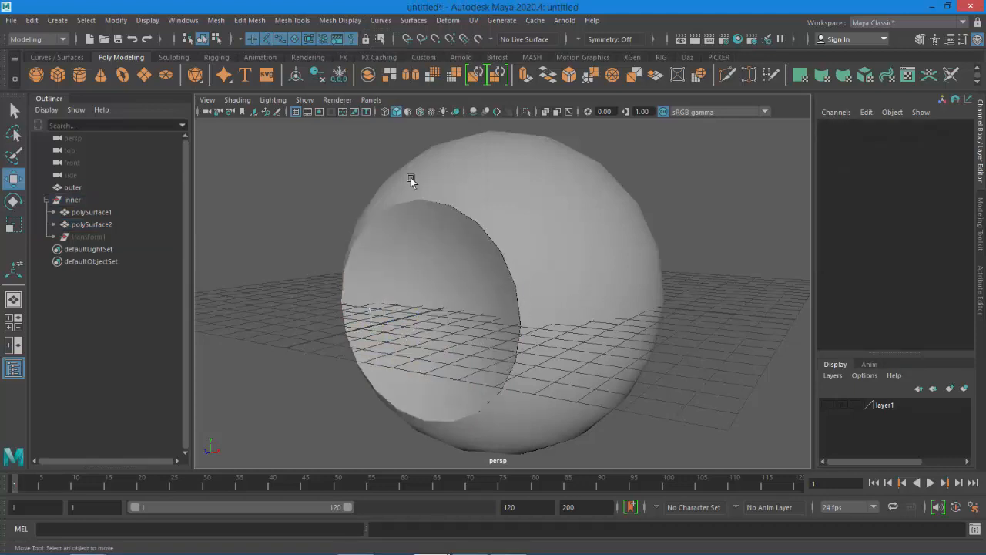
Turn off wireframe on shaded and combine the inner sphere's two surfaces into a single mesh
click(295, 111)
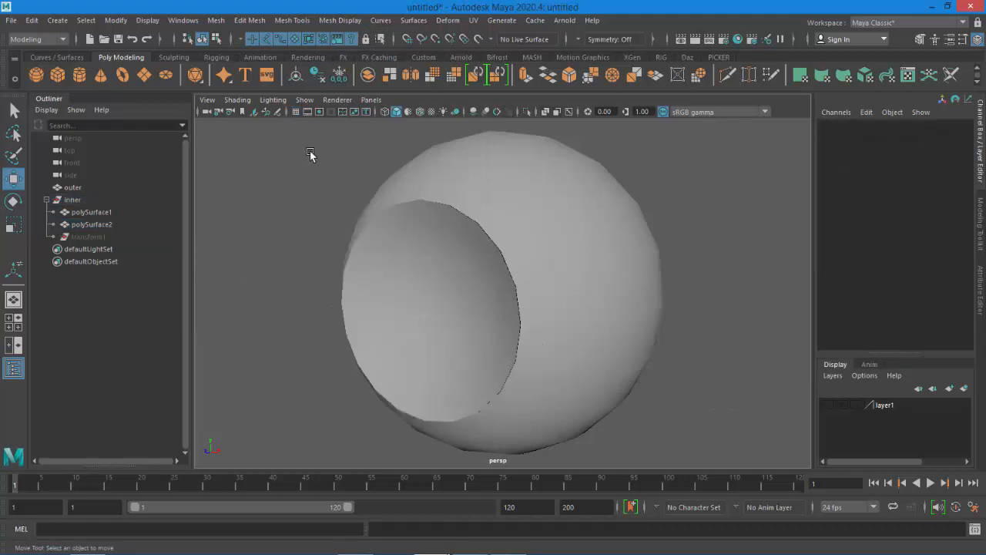
alt+drag(670, 386, 618, 391)
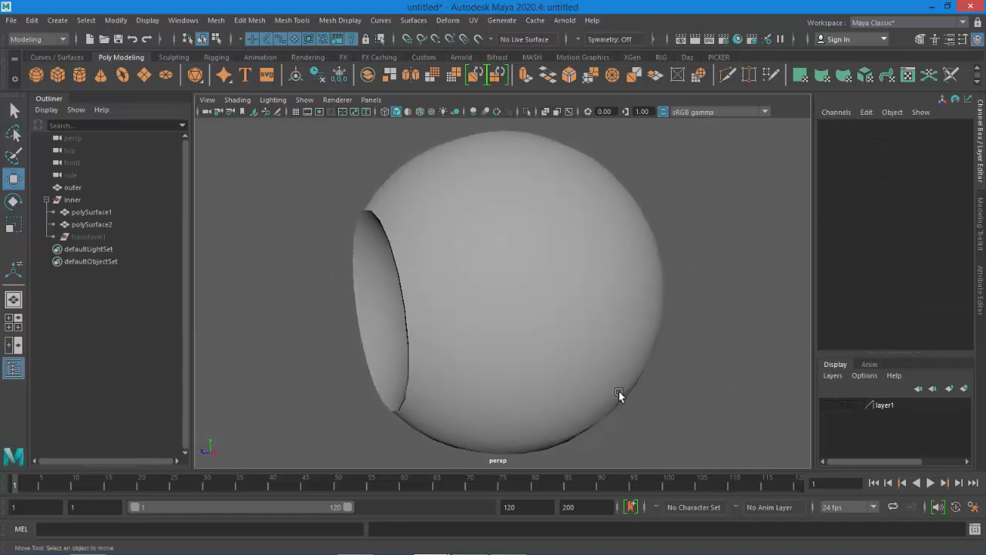
drag(320, 172, 450, 346)
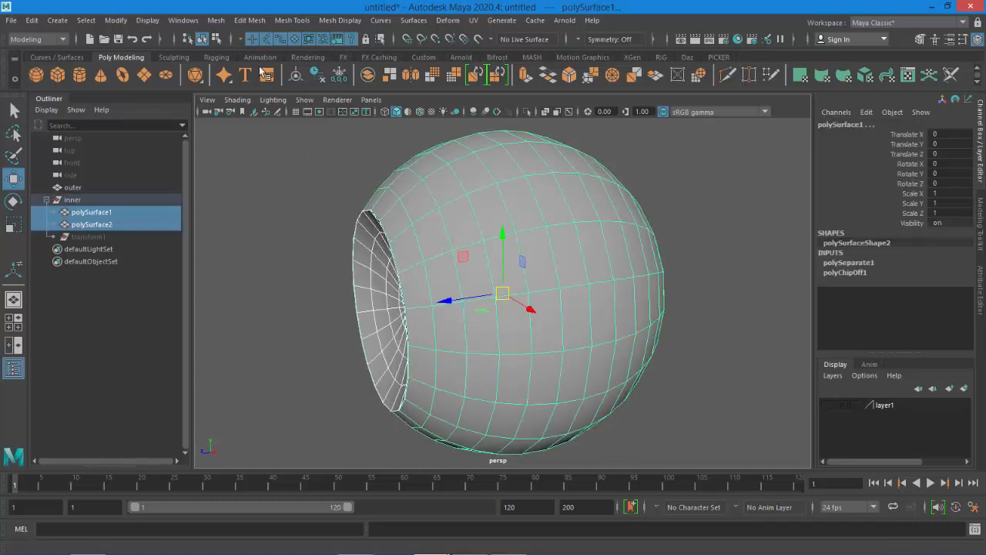
click(216, 20)
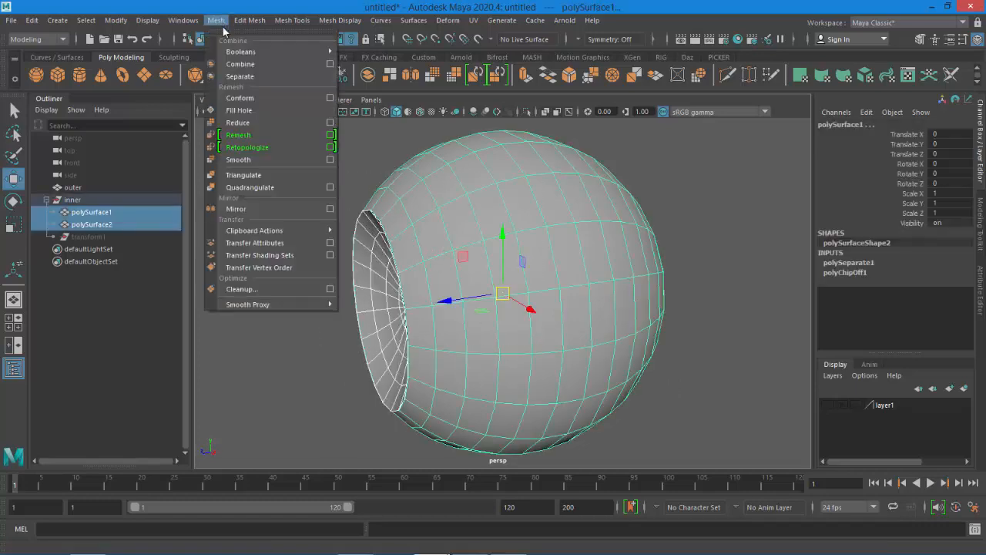
click(236, 66)
click(274, 276)
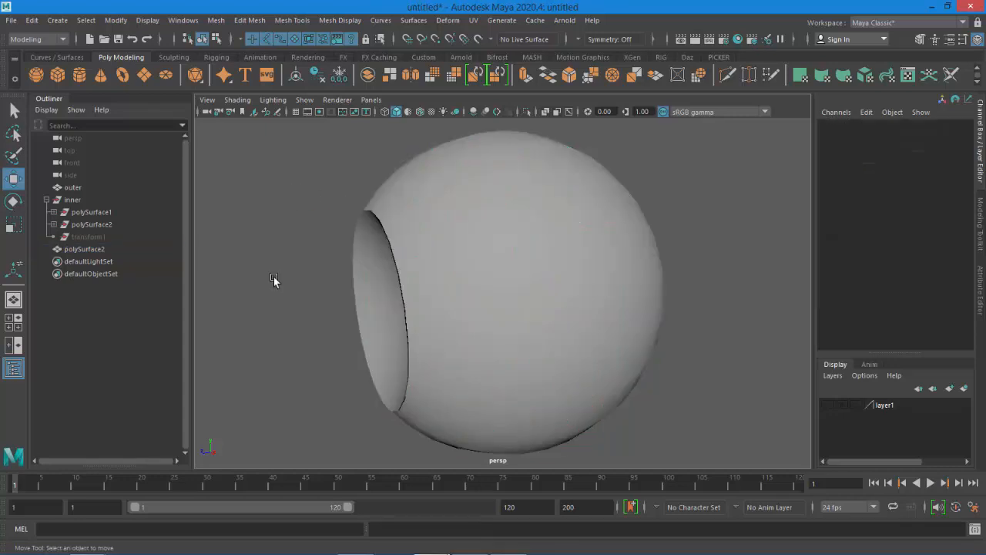
click(409, 240)
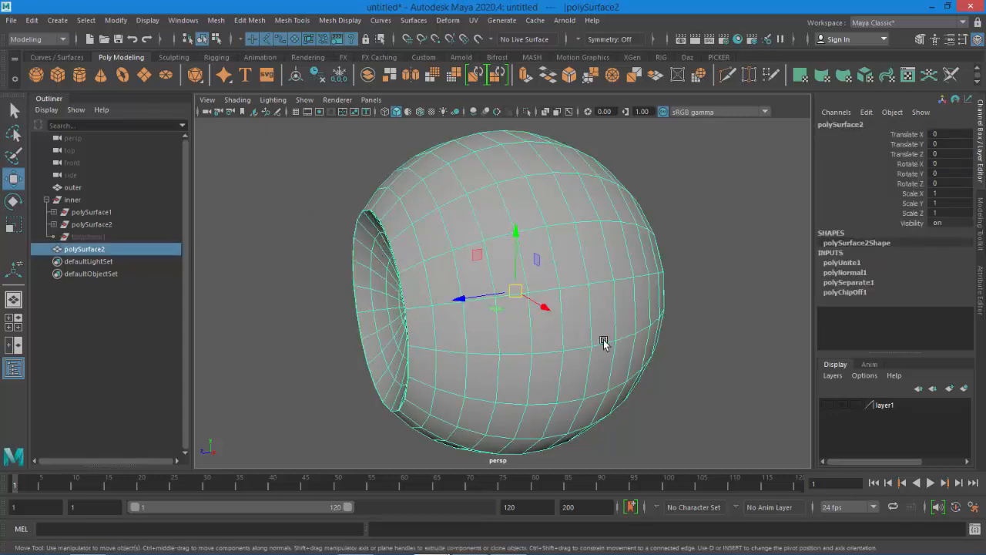
Inspect the combined mesh's seam in wireframe side view and the inner group's hierarchy
key(space)
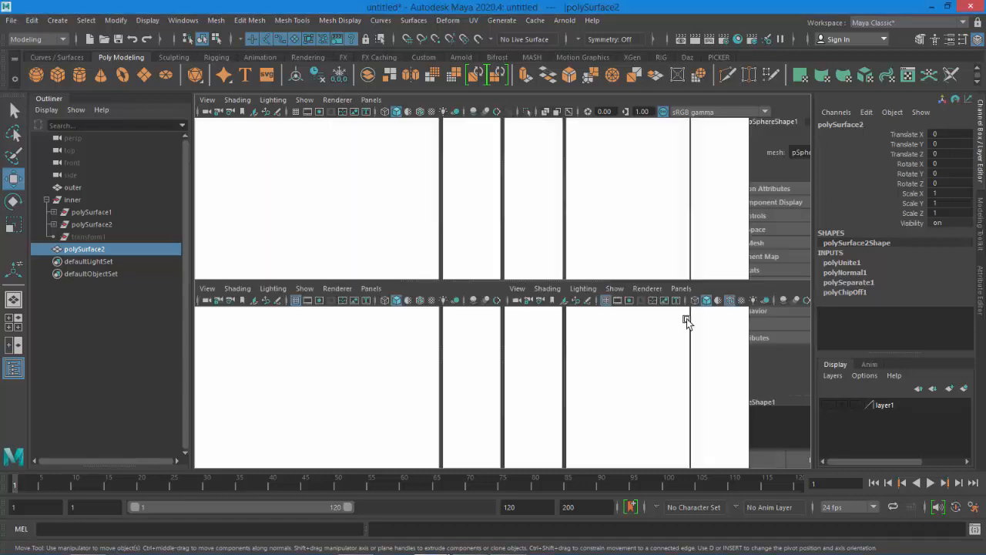
key(space)
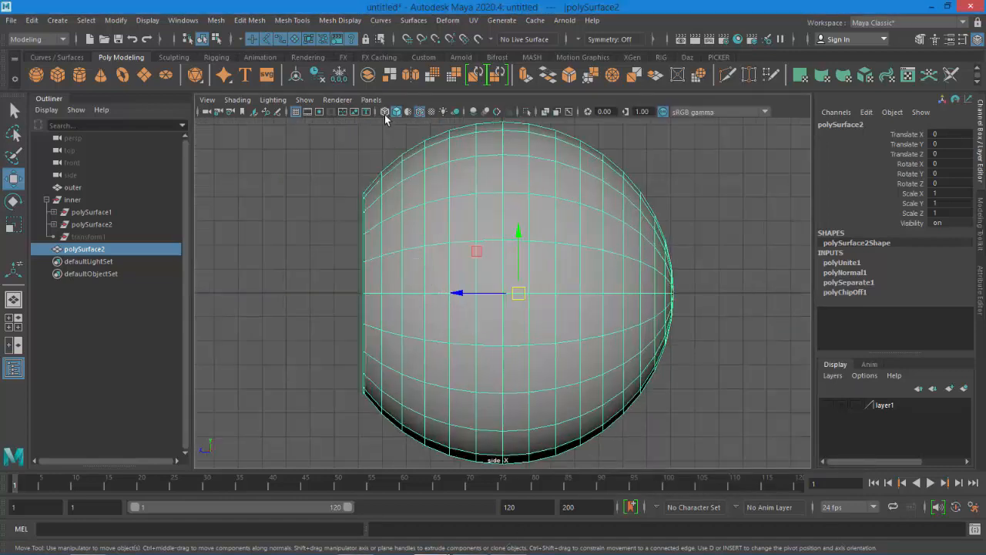
click(386, 112)
scroll(358, 208, up, 3)
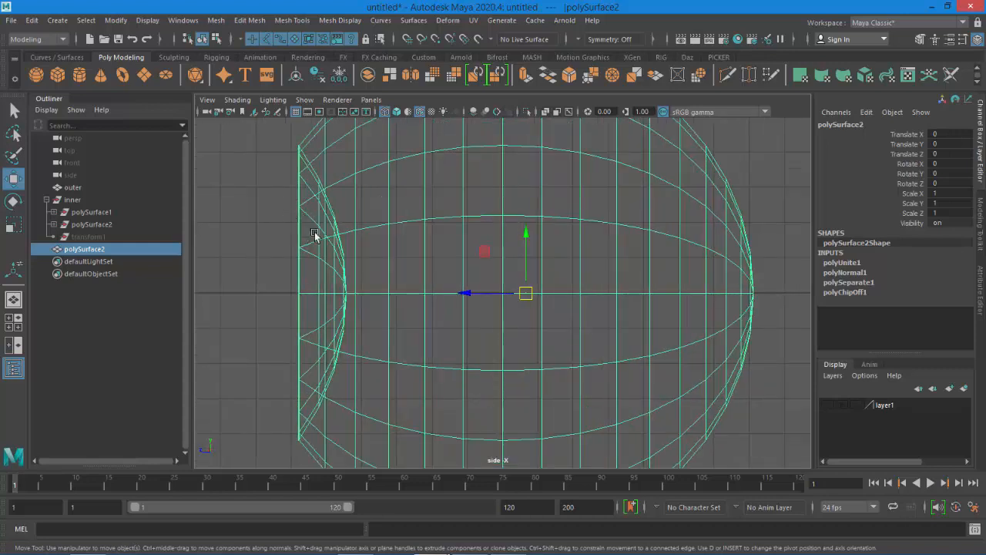
alt+middle_drag(317, 232, 512, 248)
scroll(513, 247, up, 5)
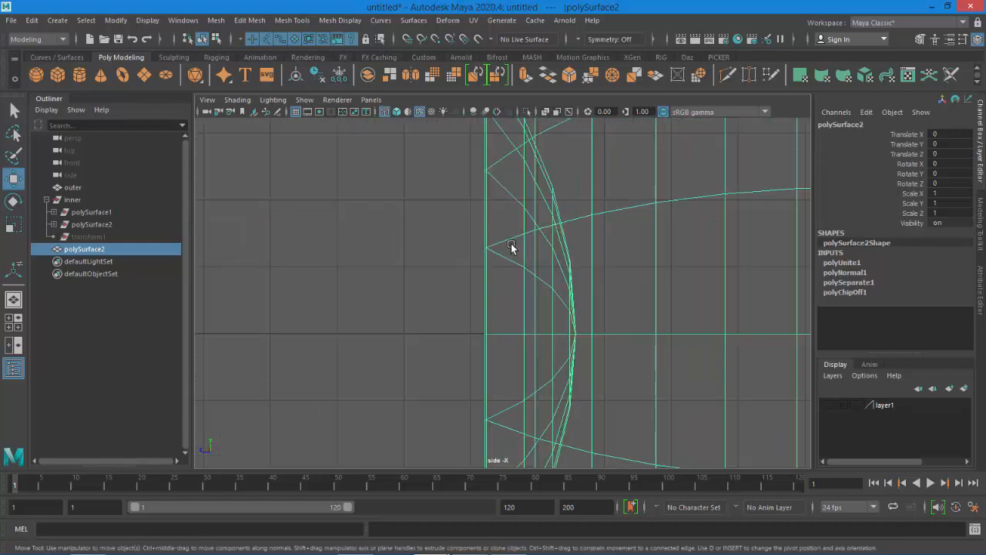
click(90, 224)
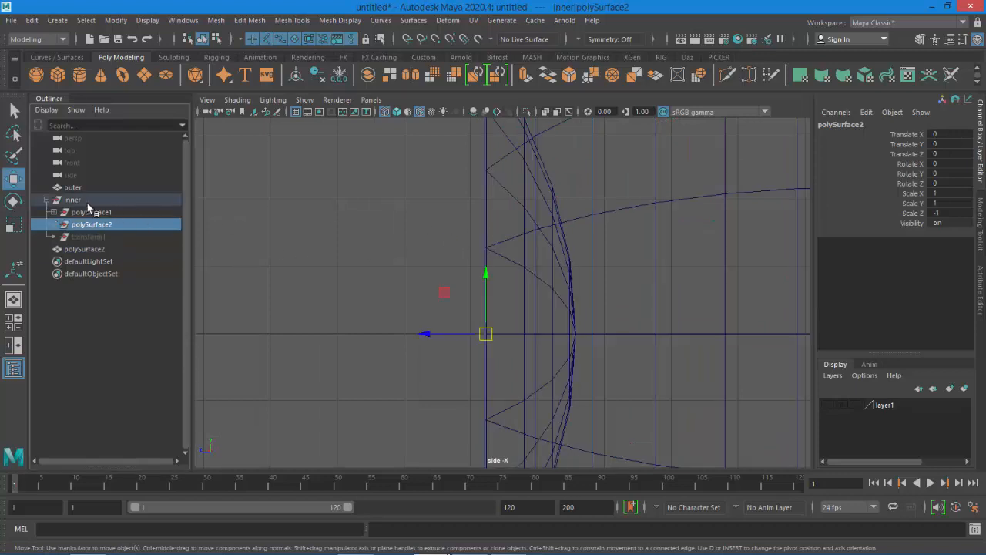
click(53, 211)
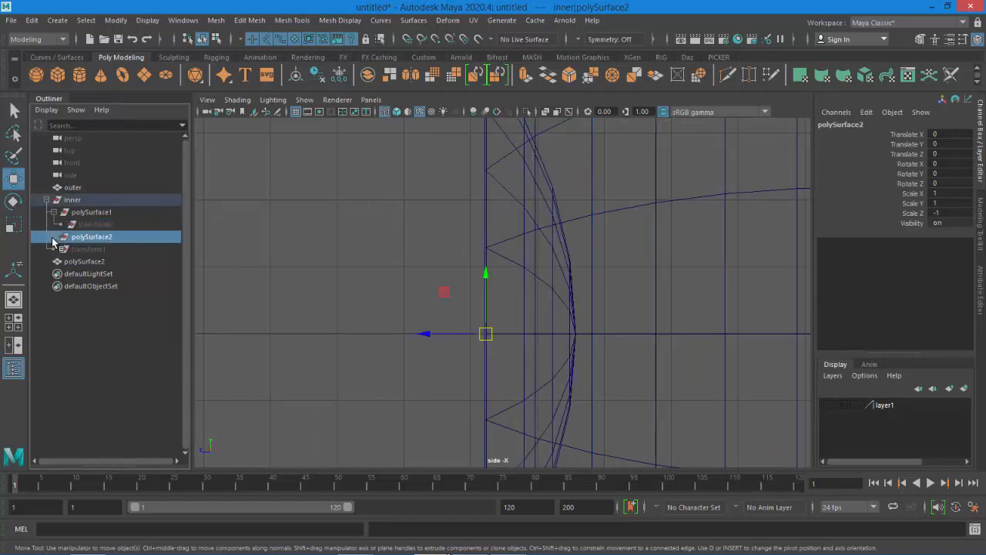
click(52, 238)
click(87, 275)
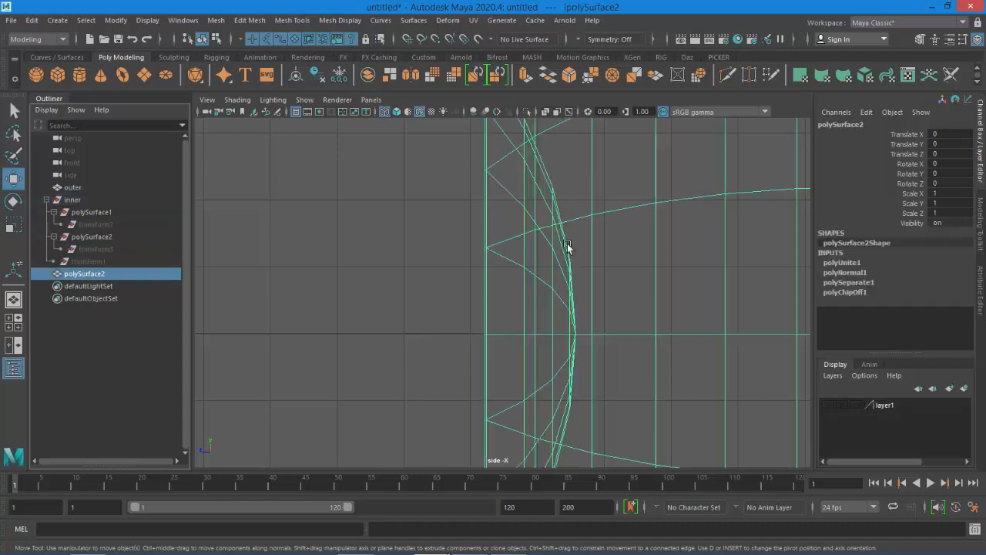
Select the vertices along the seam where the flipped patch meets the sphere and merge them at 0.0500 threshold
scroll(567, 245, down, 5)
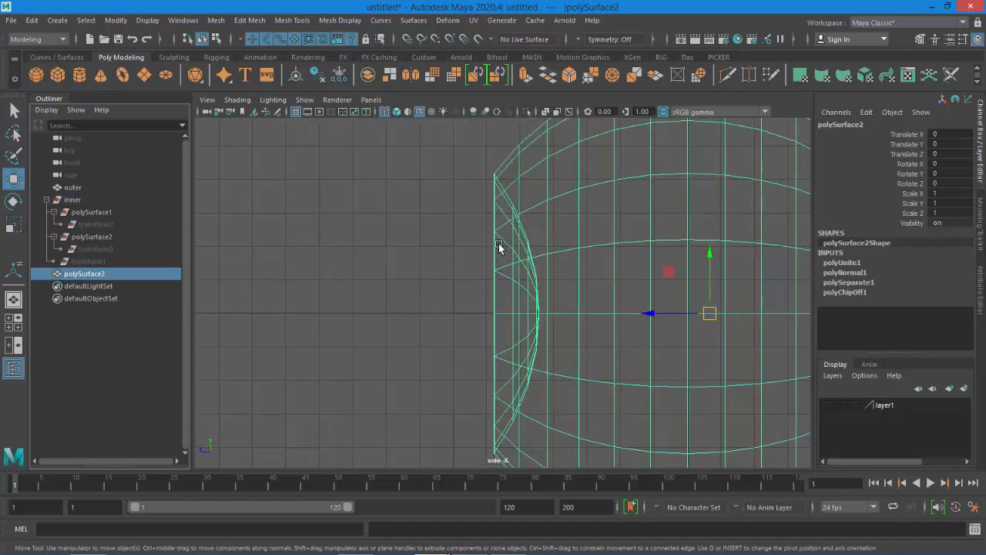
right_drag(498, 247, 445, 221)
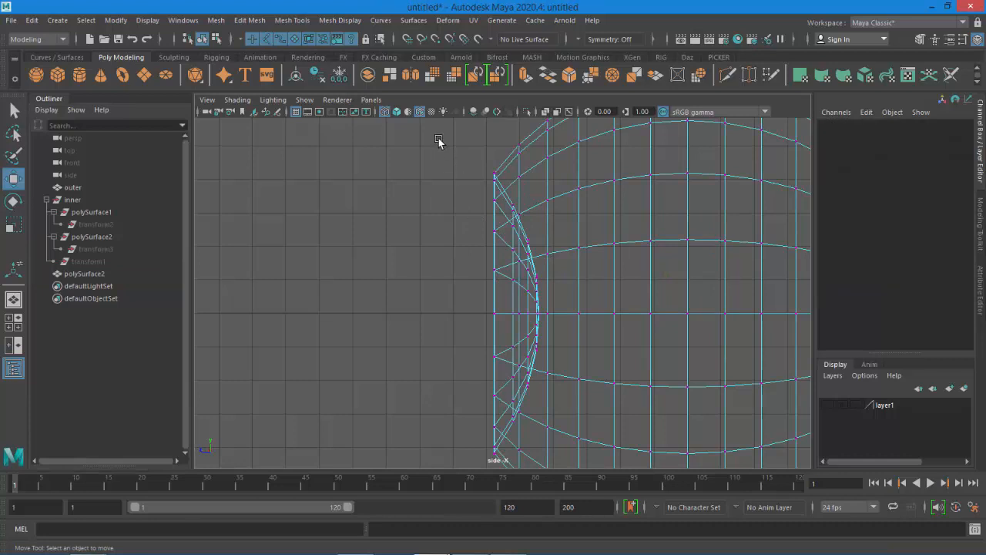
drag(436, 139, 498, 475)
scroll(410, 312, down, 3)
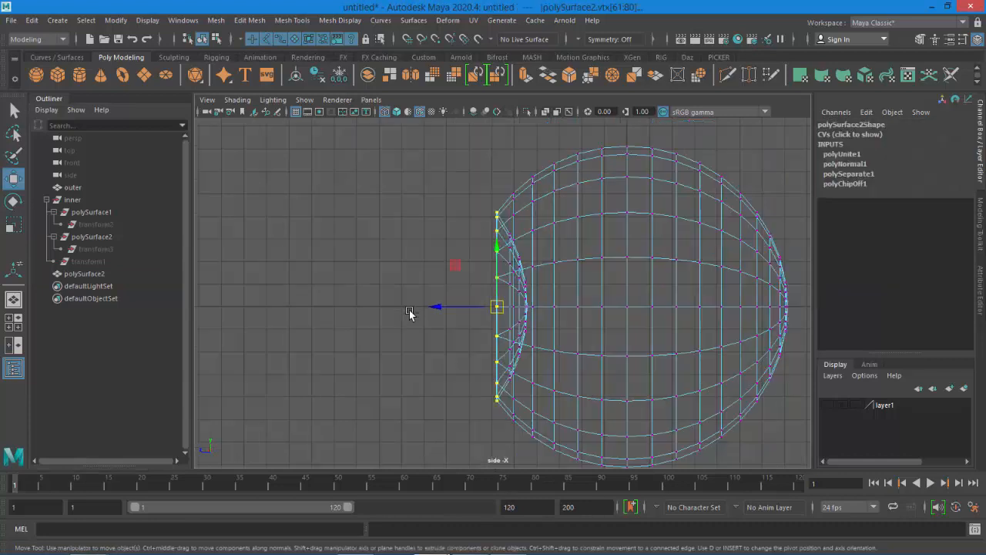
drag(450, 174, 499, 422)
key(space)
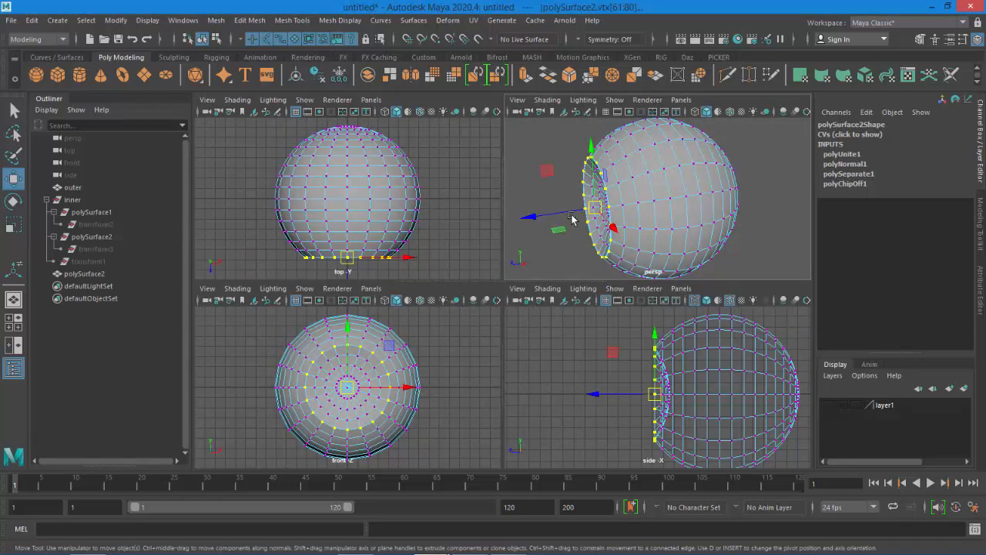
key(space)
alt+drag(346, 293, 385, 266)
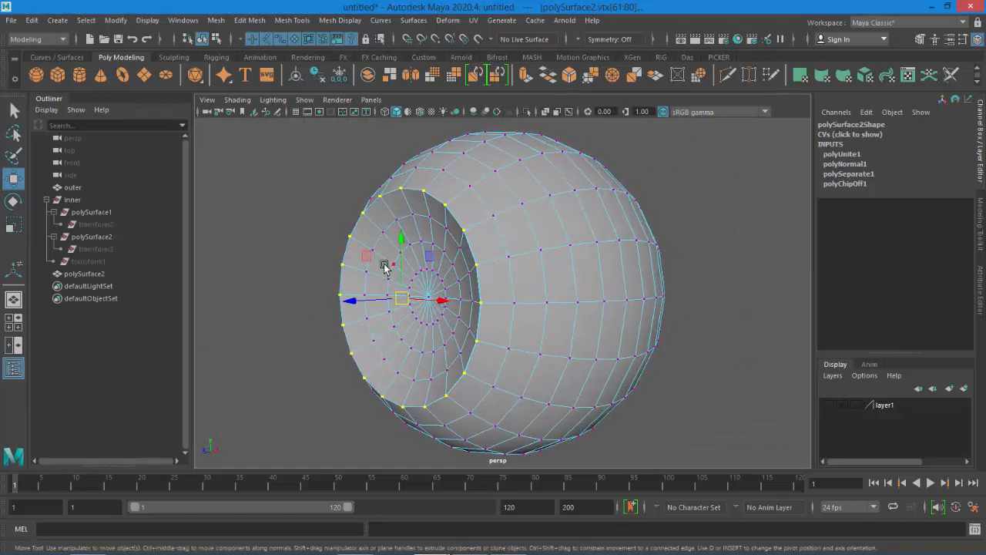
click(255, 23)
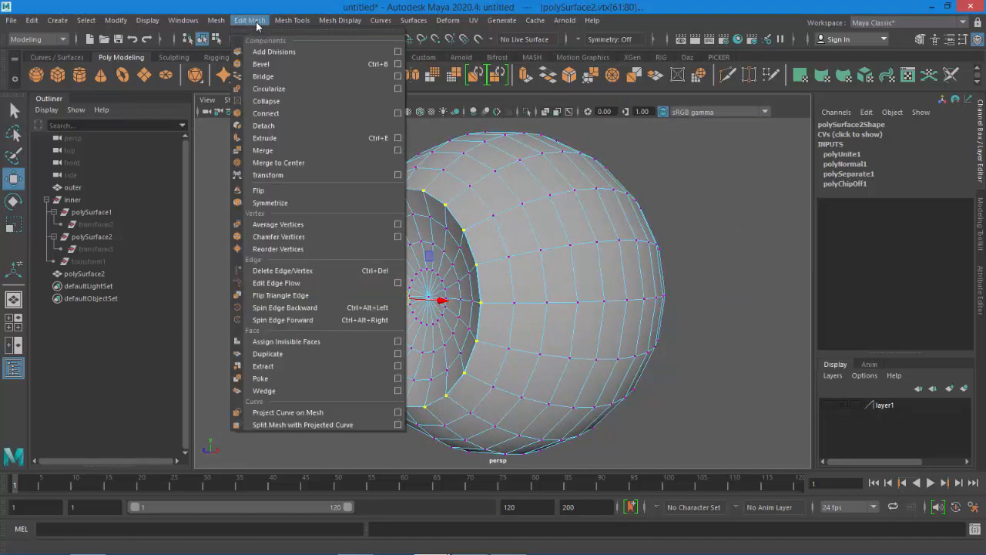
click(398, 152)
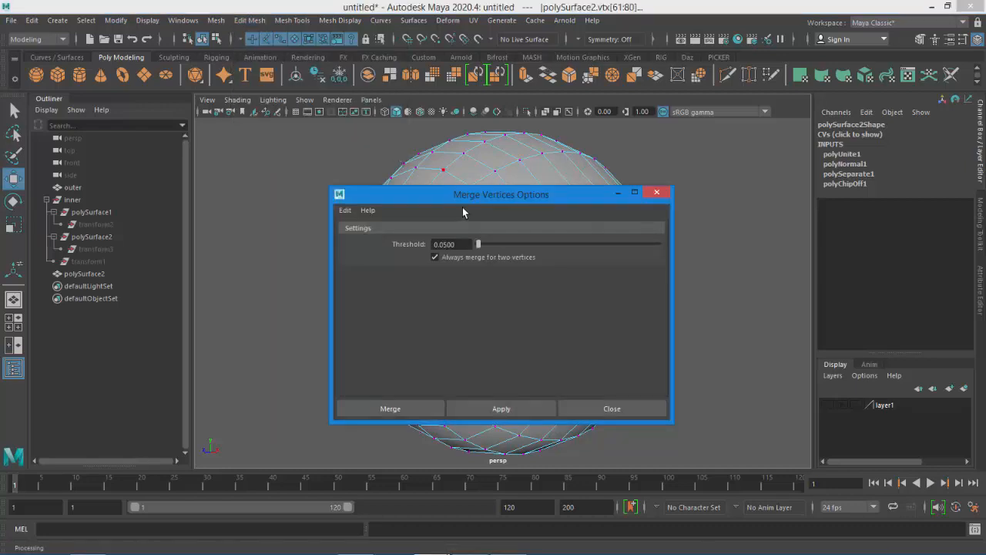
drag(463, 201, 620, 183)
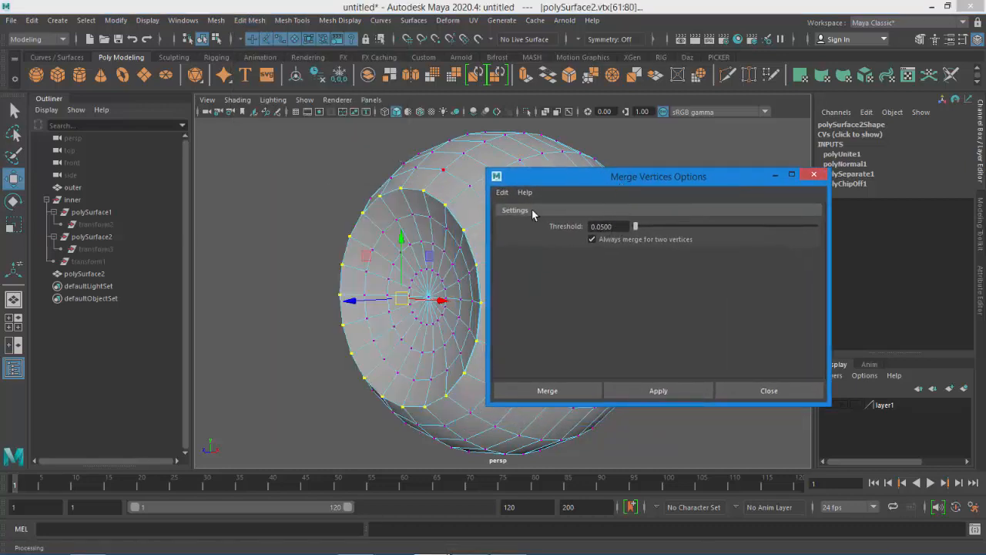
click(501, 192)
click(592, 219)
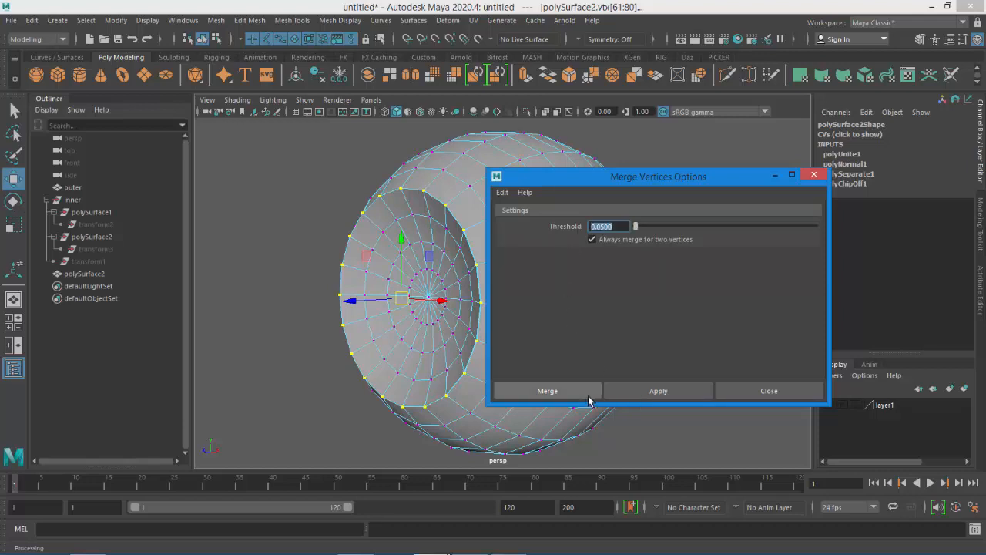
click(564, 392)
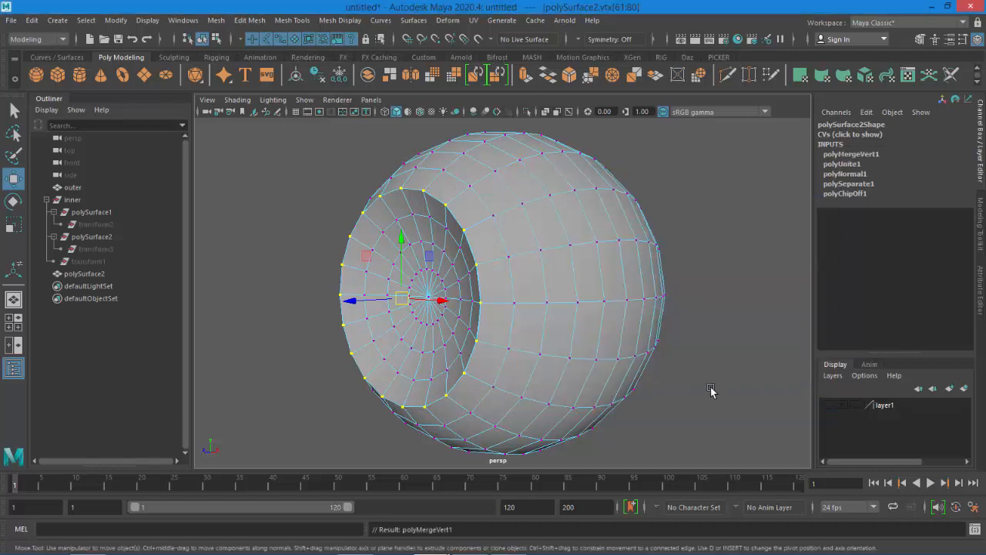
Preview the merged mesh with smooth mesh display and examine the recess from another angle
alt+drag(711, 387, 699, 360)
right_drag(594, 202, 655, 185)
click(648, 263)
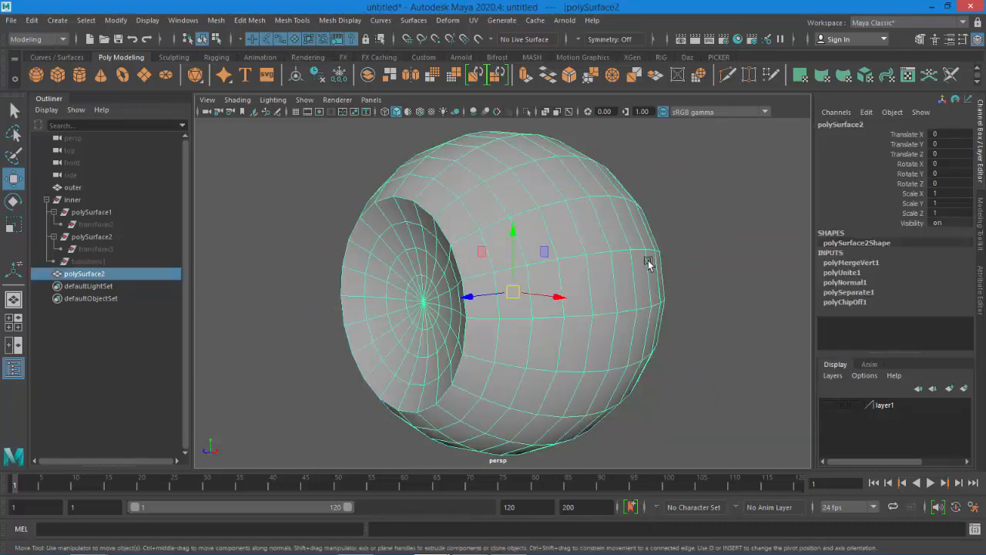
key(3)
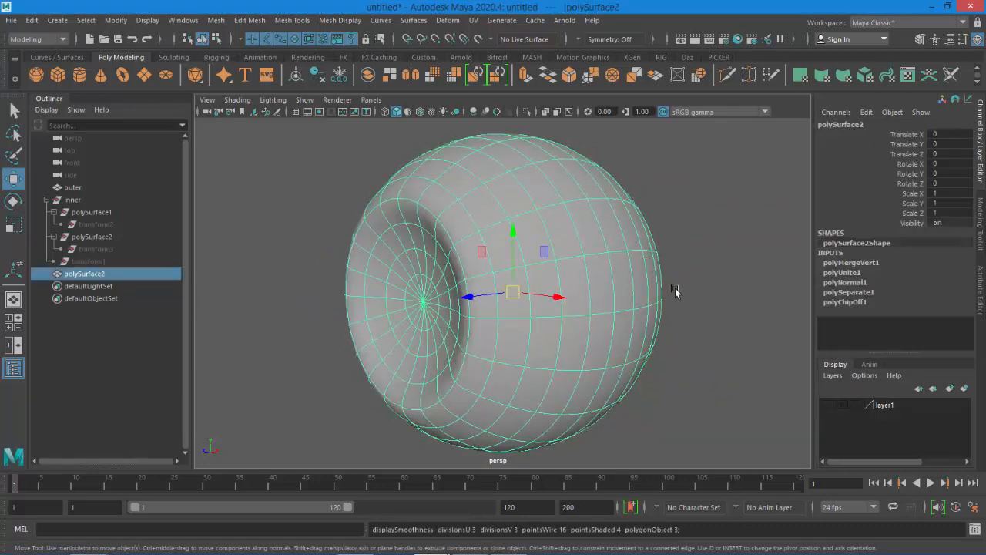
click(703, 324)
alt+drag(693, 347, 532, 279)
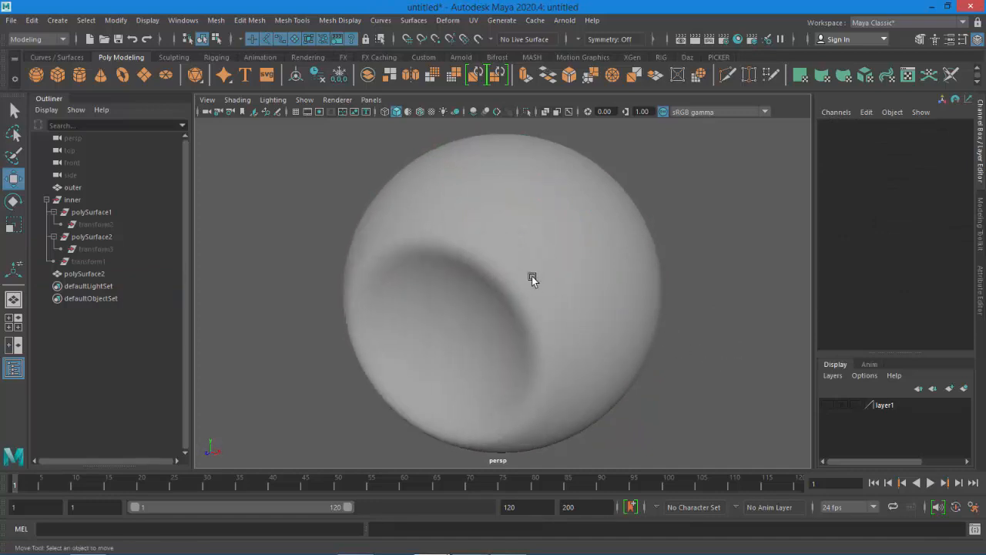
click(523, 316)
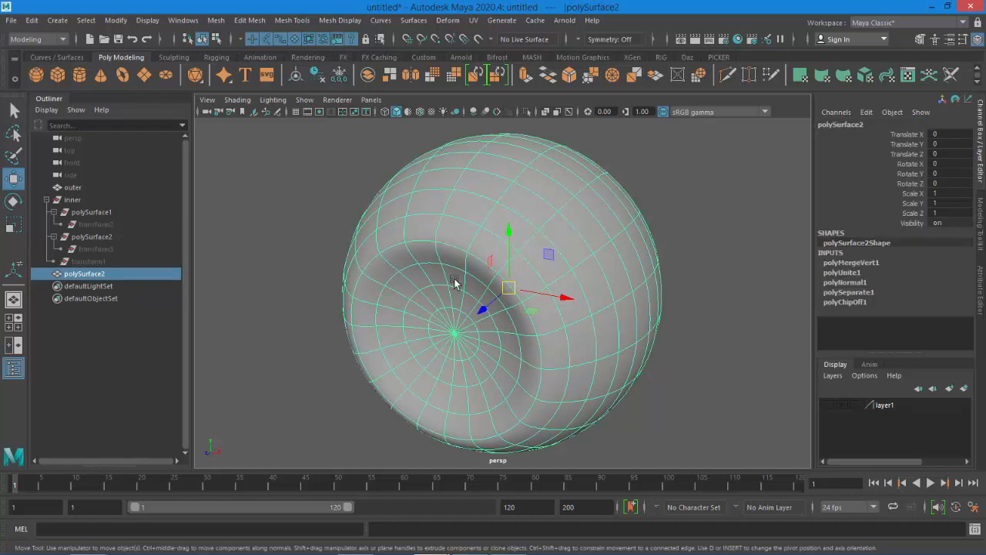
Insert edge loops just inside the recess's rim to tighten its edge
scroll(450, 245, up, 3)
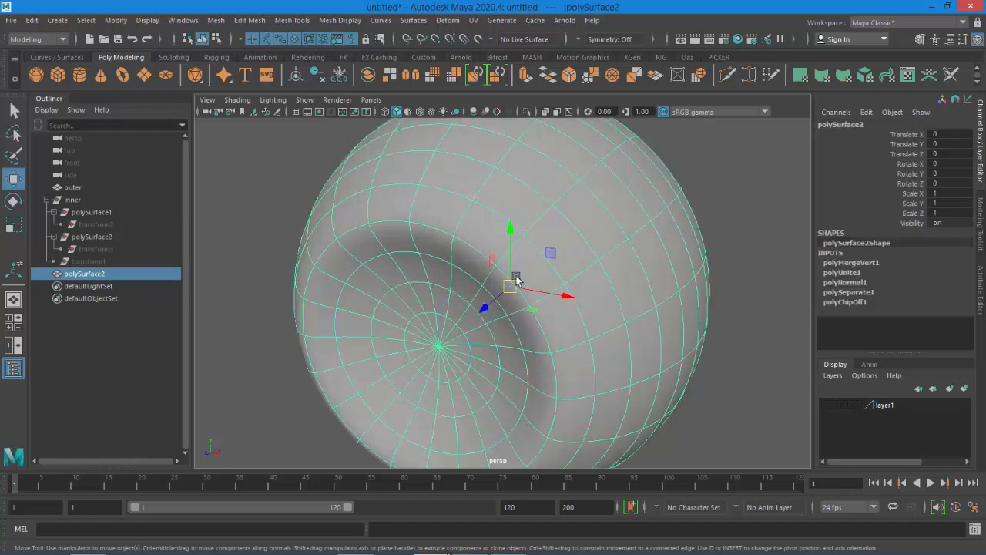
scroll(461, 248, up, 3)
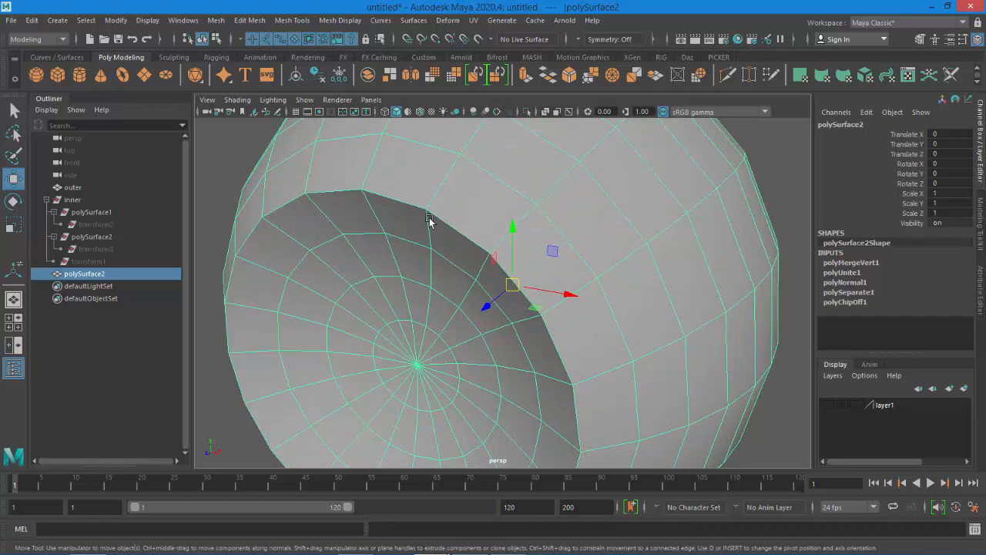
click(305, 22)
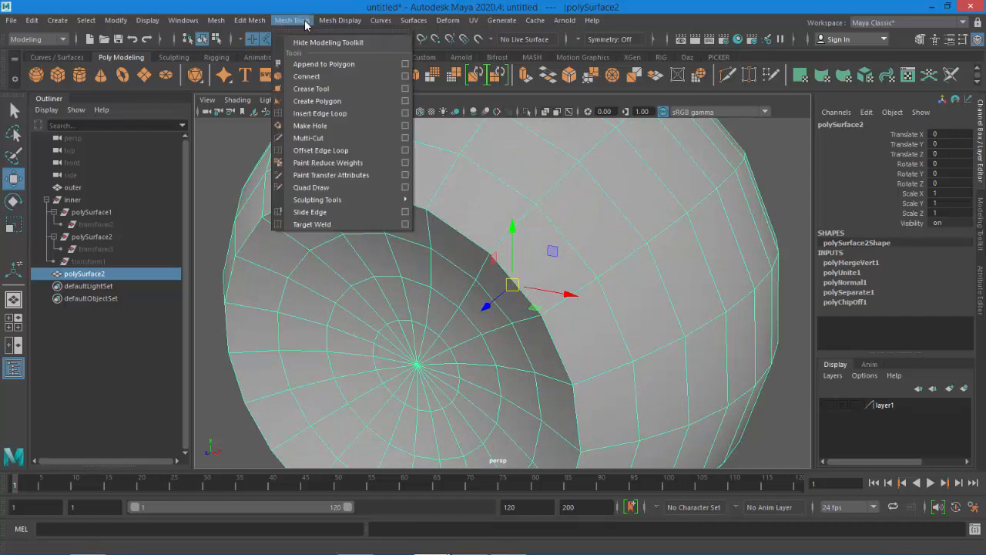
click(320, 113)
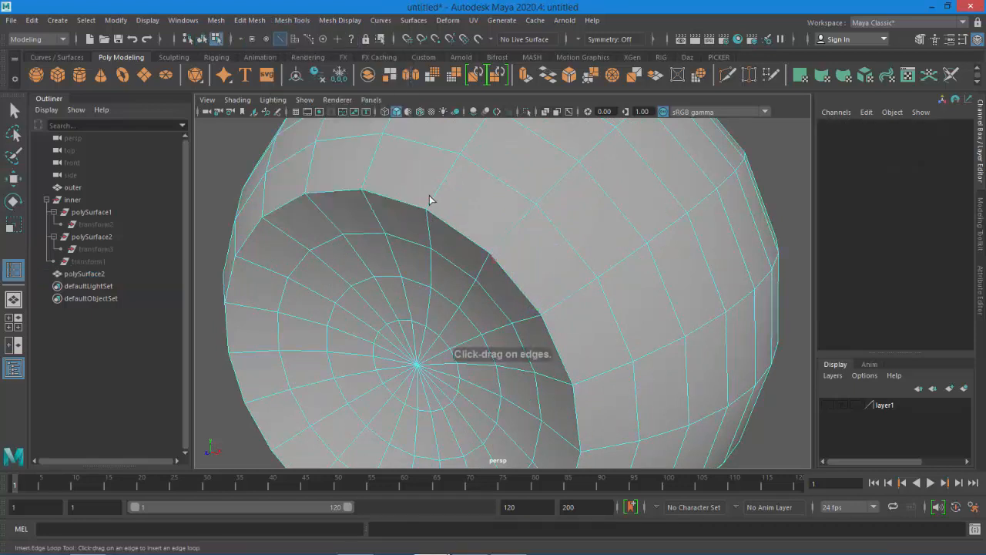
drag(439, 193, 426, 219)
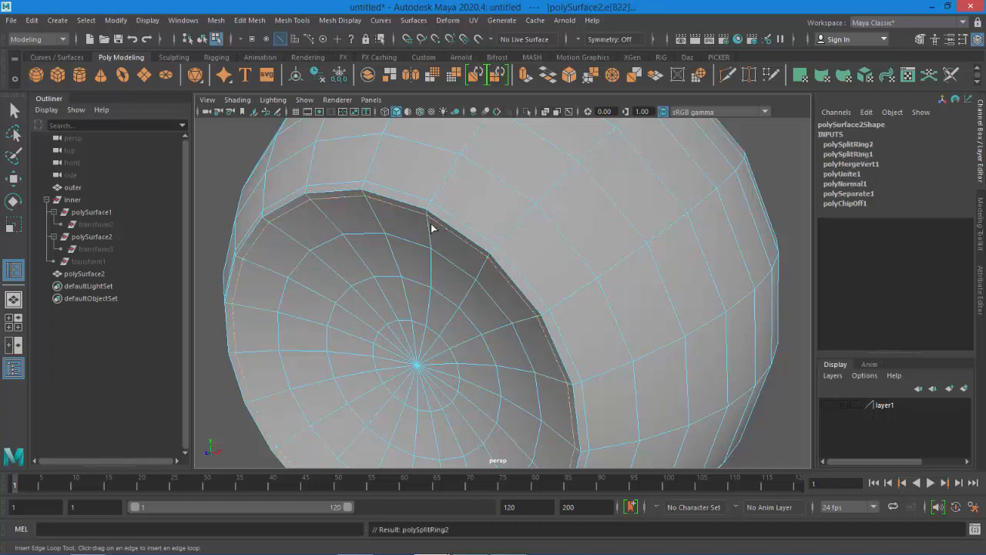
click(13, 178)
Orbit around and check the recessed pupil's rim in smooth and normal display
scroll(495, 239, down, 5)
right_drag(498, 203, 560, 186)
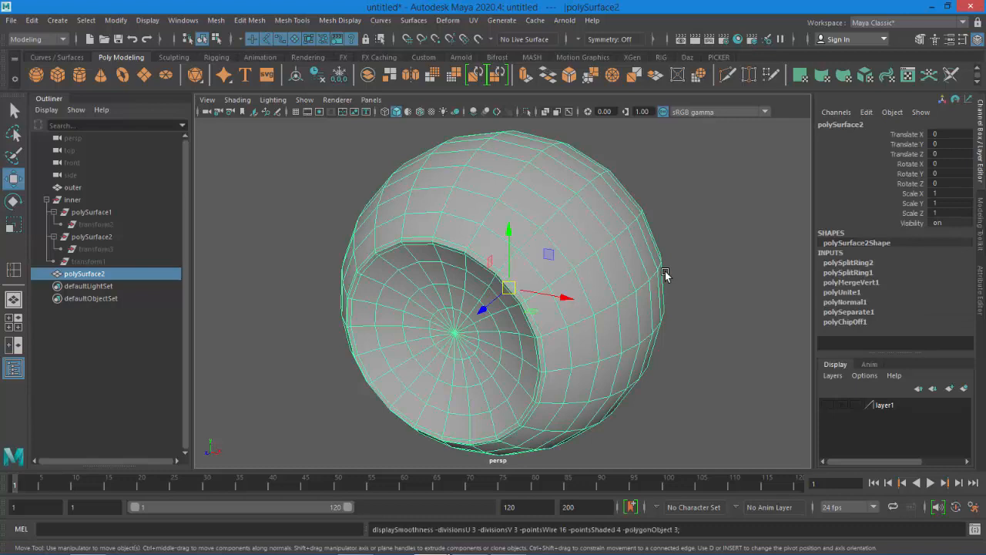
click(682, 361)
mouse_move(677, 361)
alt+mouse_down()
mouse_move(623, 334)
mouse_move(674, 342)
alt+mouse_up()
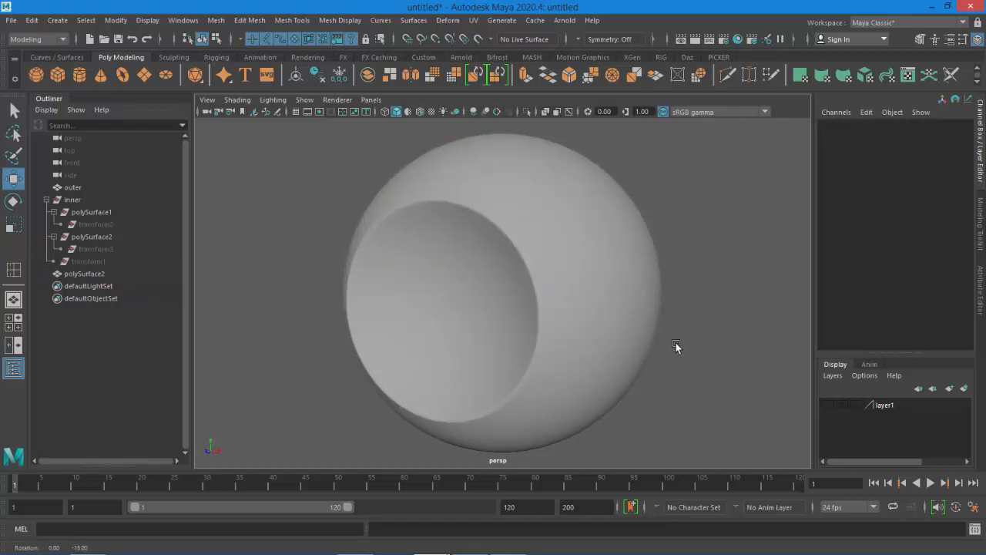
click(518, 281)
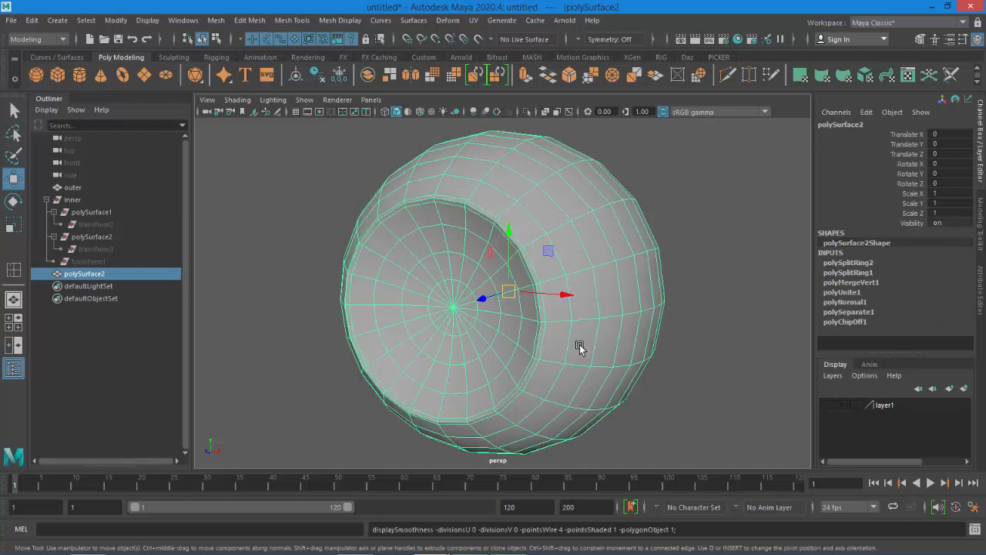
scroll(621, 353, up, 2)
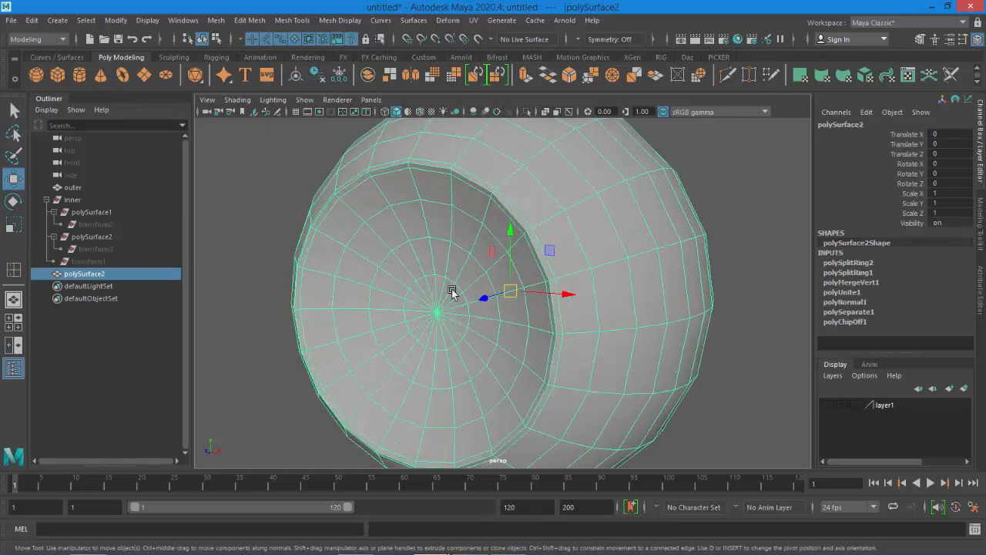
scroll(440, 301, up, 2)
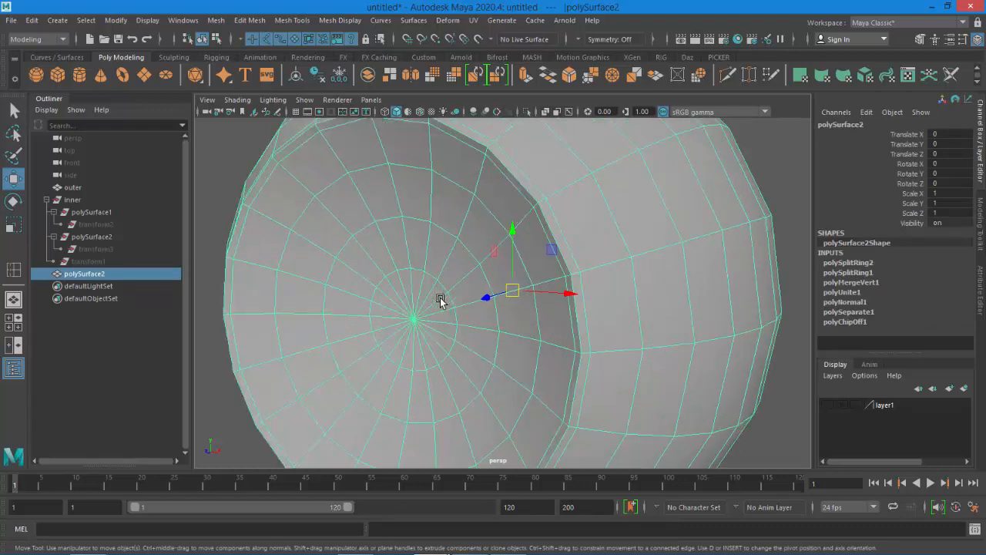
alt+middle_drag(430, 314, 467, 292)
scroll(464, 240, up, 2)
mouse_move(494, 254)
right_down()
mouse_move(496, 230)
mouse_move(495, 239)
right_up()
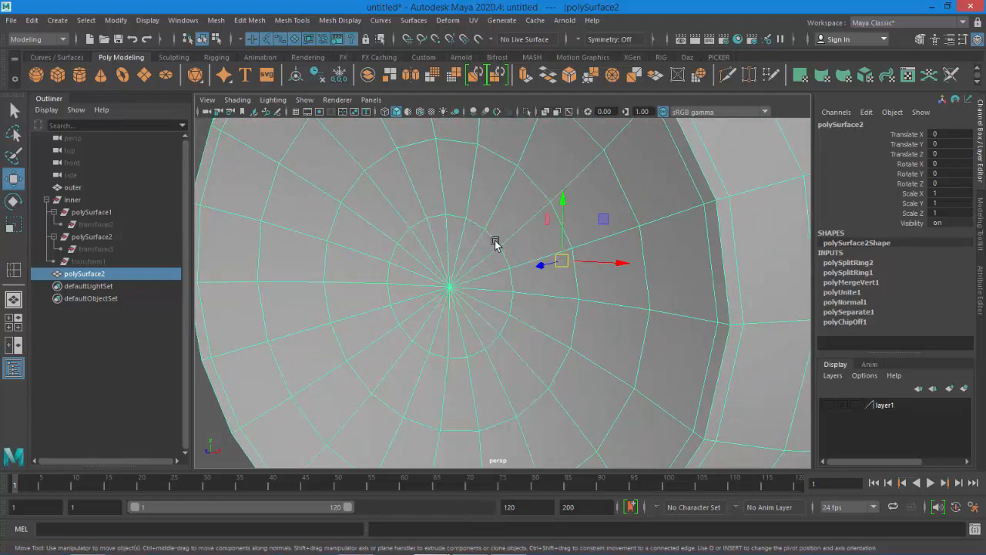
double_click(494, 243)
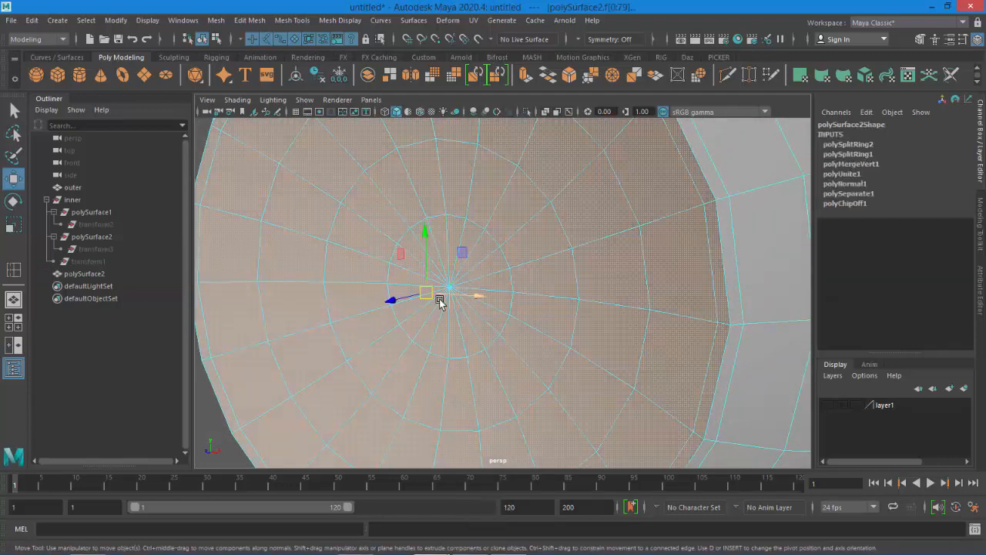
click(203, 429)
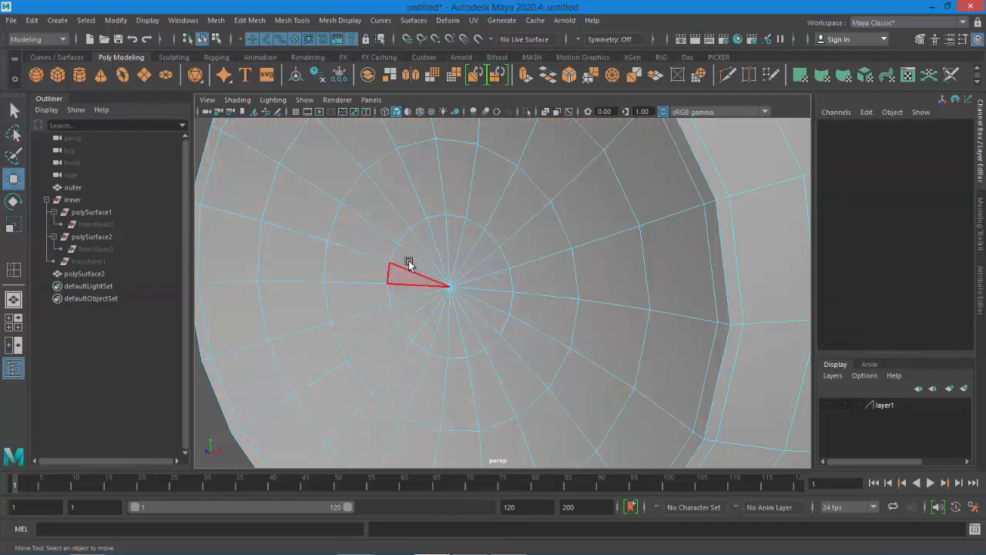
Paint-select the innermost ring of faces at the centre of the recessed pupil
click(13, 155)
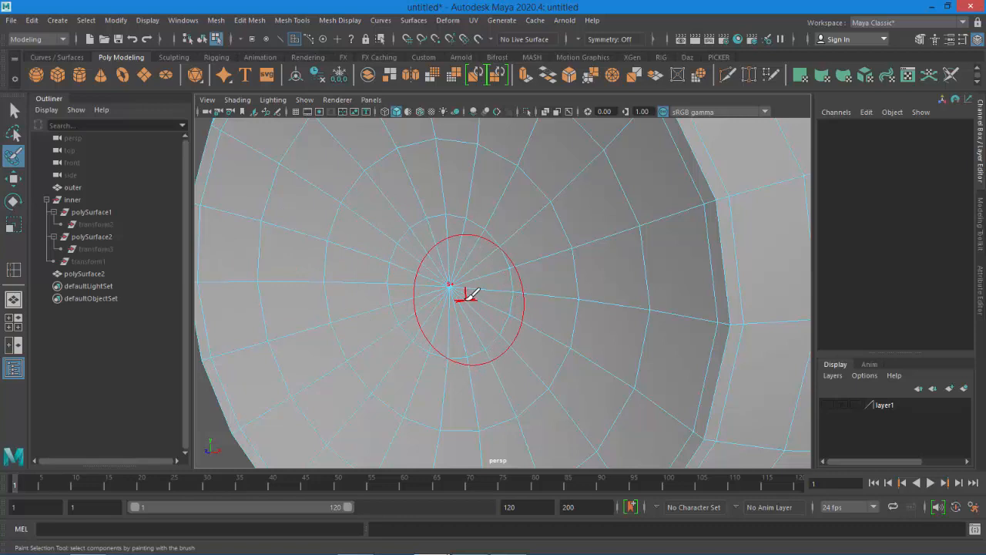
drag(465, 298, 434, 299)
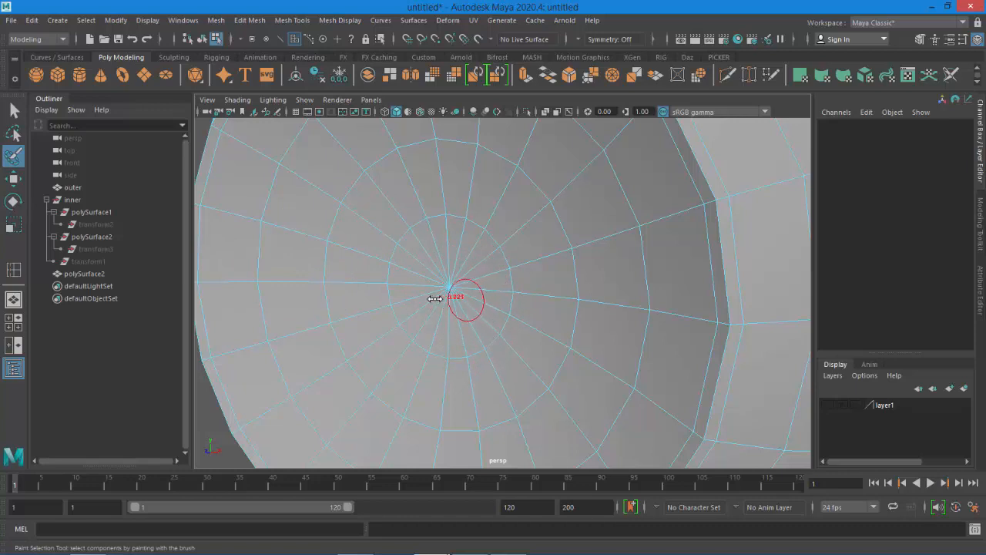
mouse_move(451, 262)
mouse_down()
mouse_move(449, 240)
mouse_move(499, 284)
mouse_up()
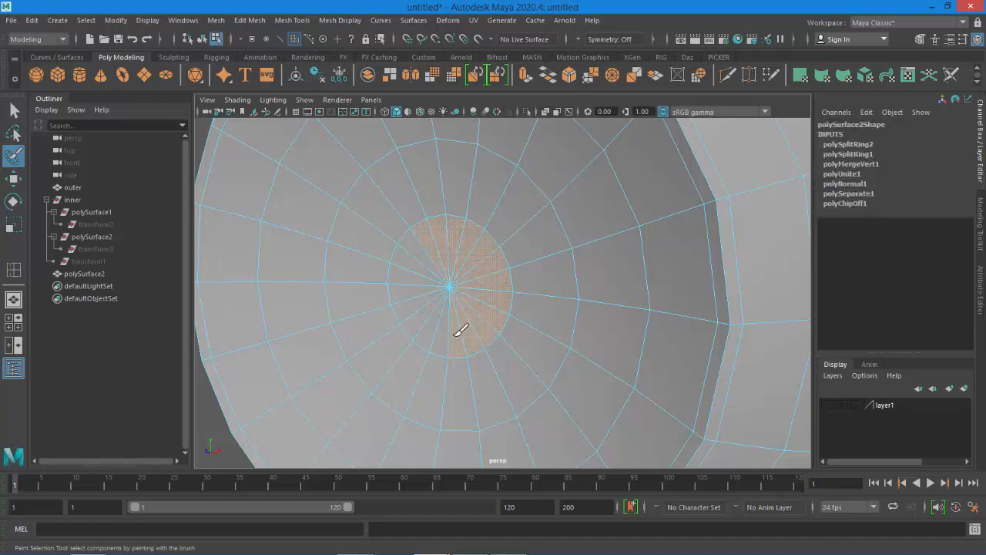
drag(418, 260, 465, 286)
scroll(465, 289, down, 4)
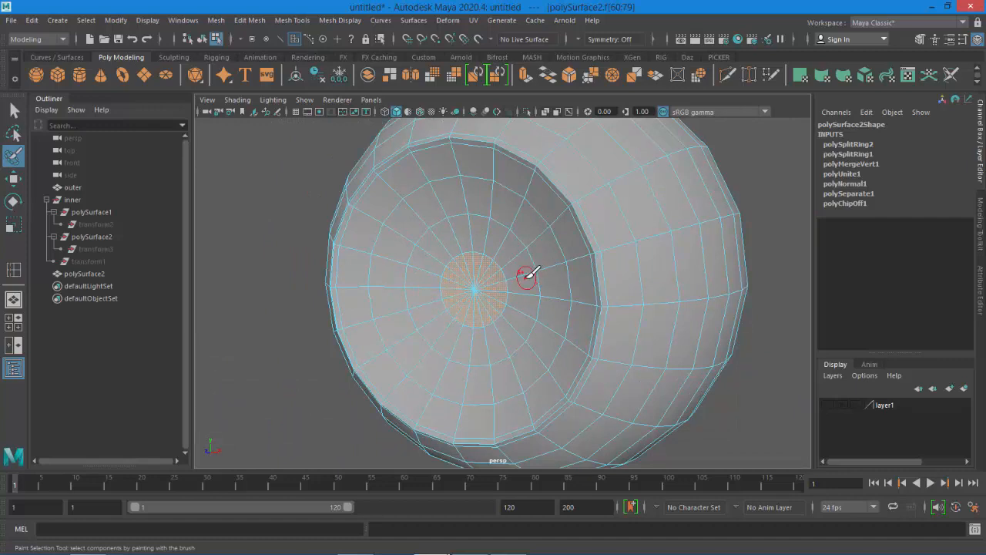
Extrude the selected central faces and move them inward into the eyeball in side view
key(space)
key(space)
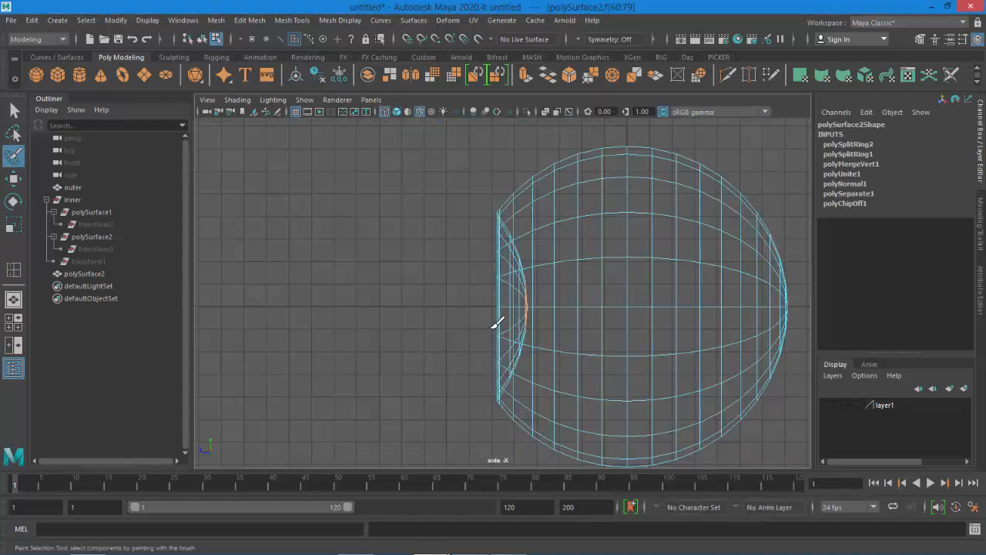
scroll(505, 320, up, 2)
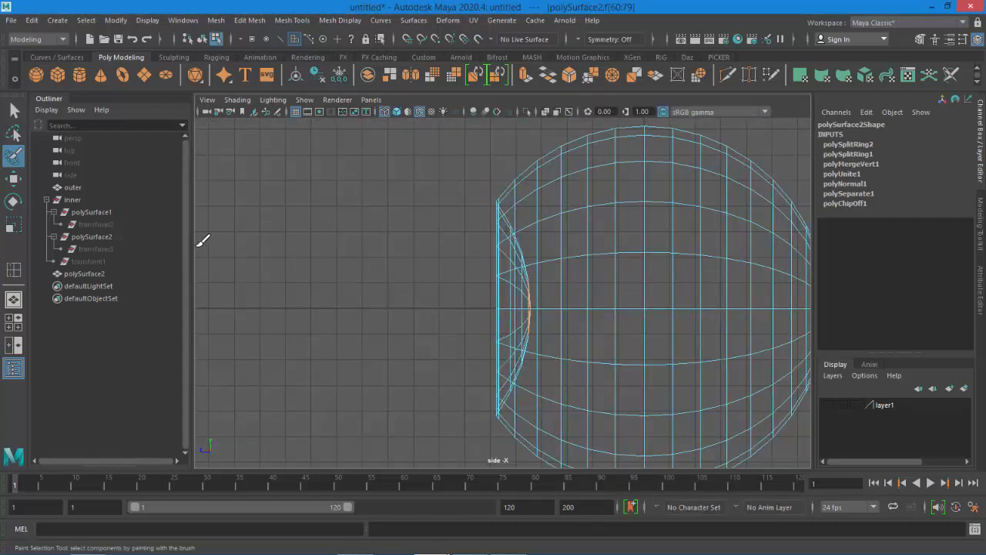
click(13, 178)
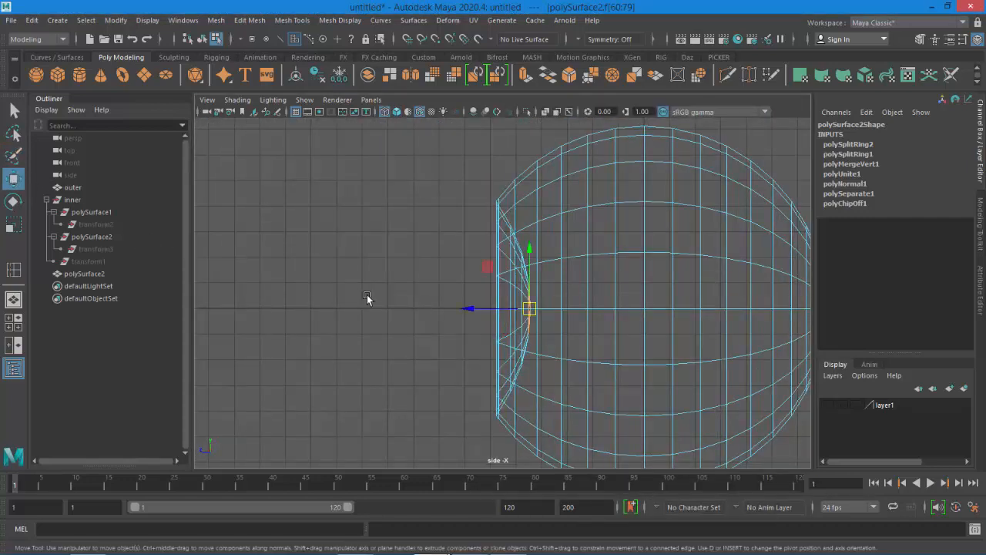
key(ctrl+e)
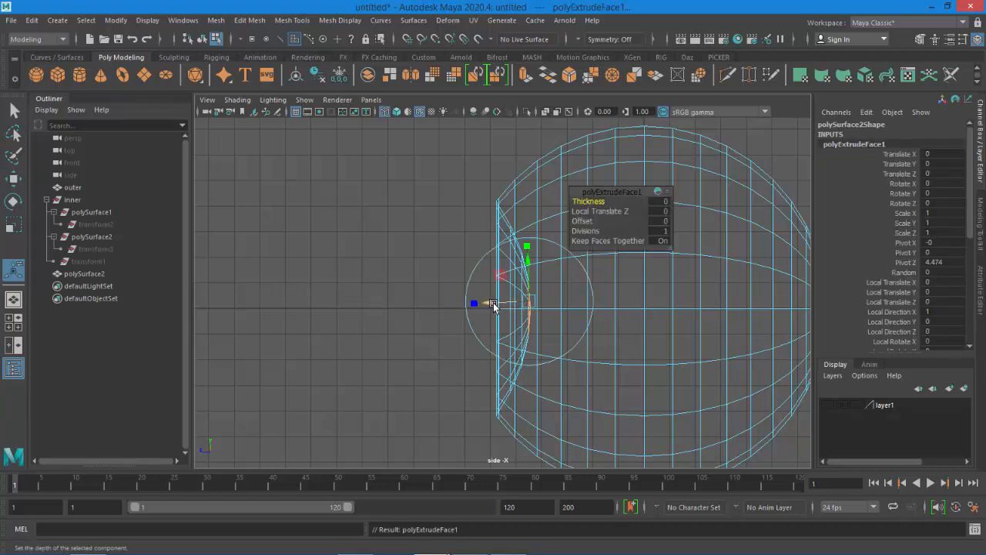
drag(493, 305, 531, 307)
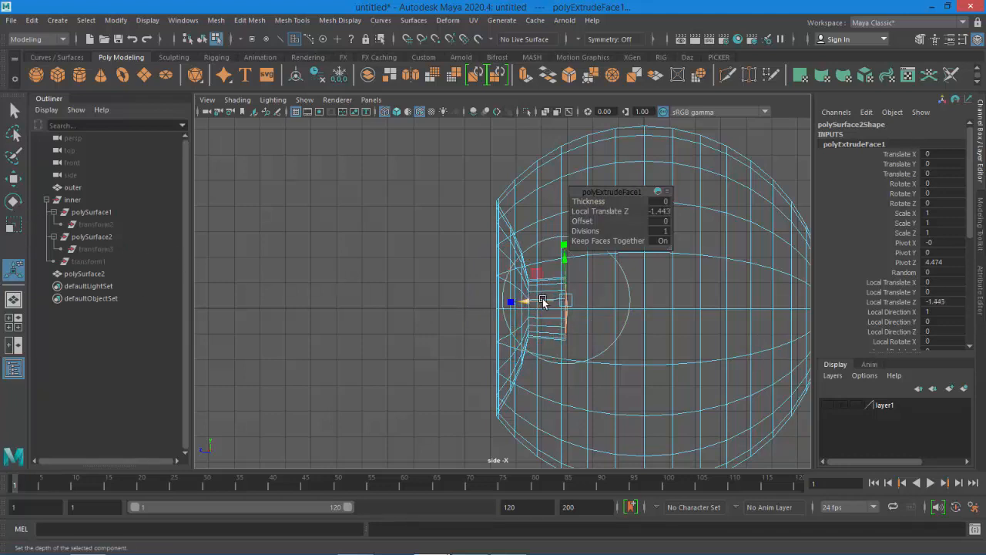
key(ctrl+z)
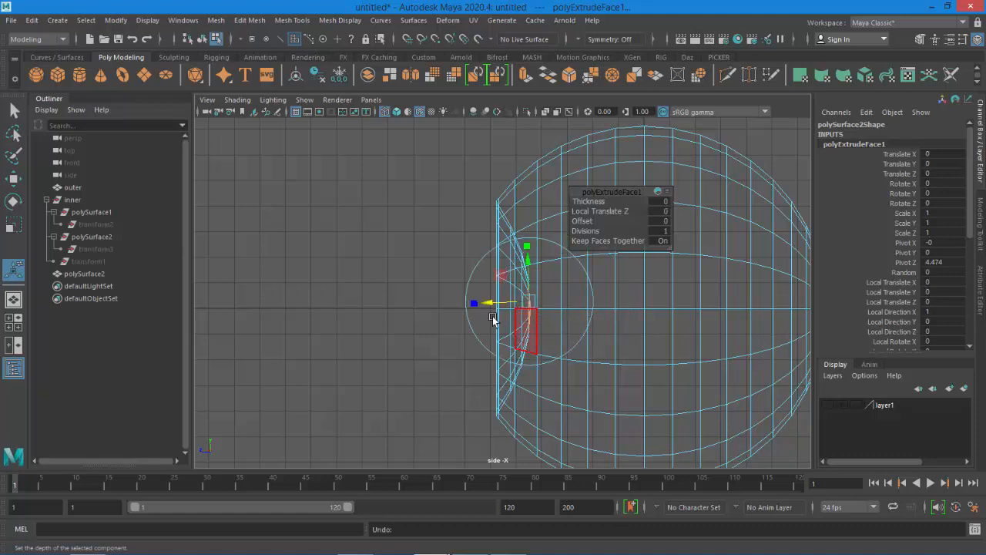
click(13, 178)
drag(475, 309, 513, 318)
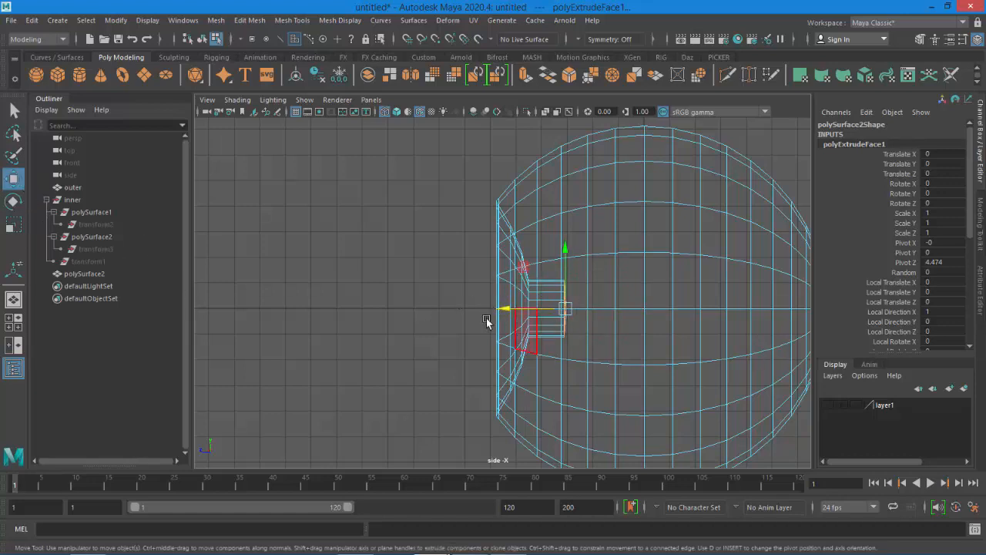
drag(514, 310, 520, 310)
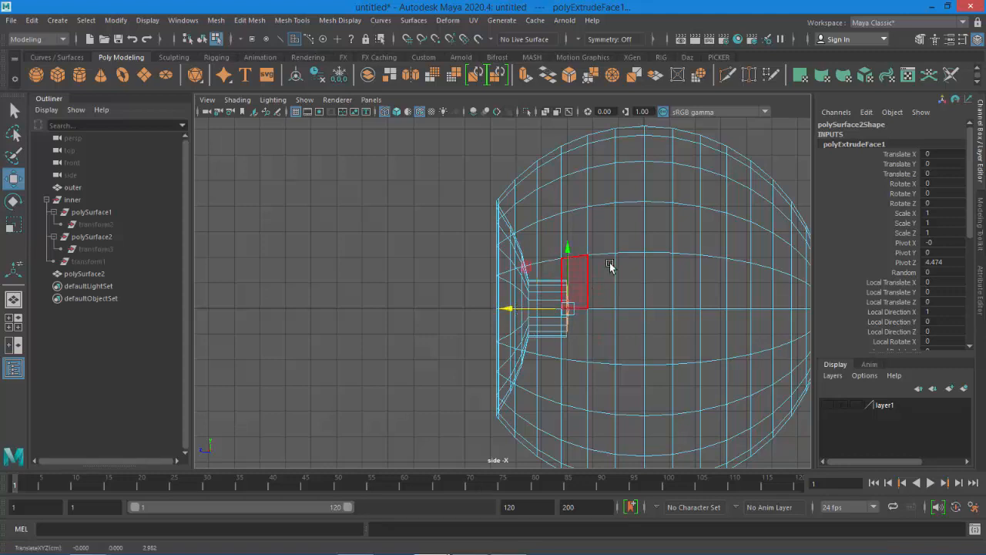
Detach the extruded pupil faces from the surrounding mesh
key(space)
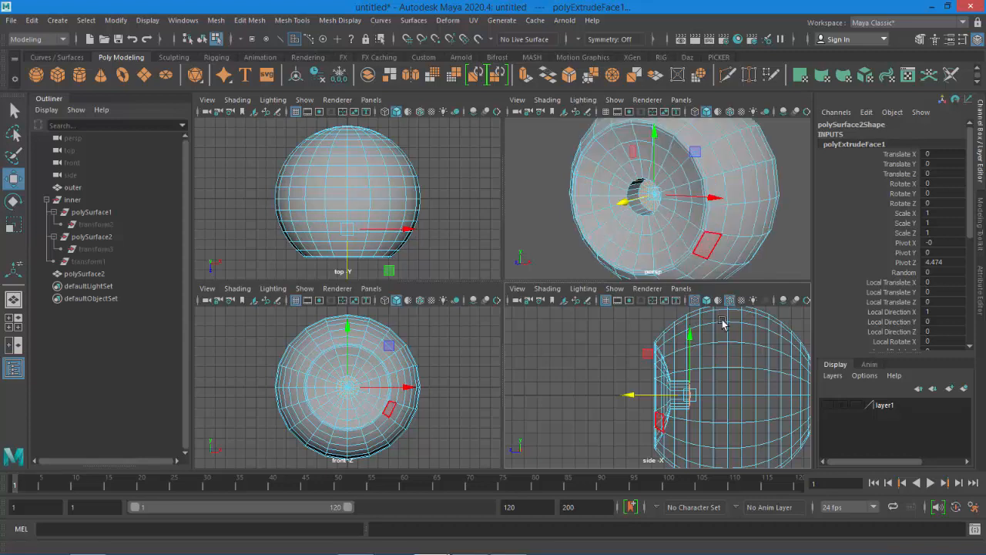
key(space)
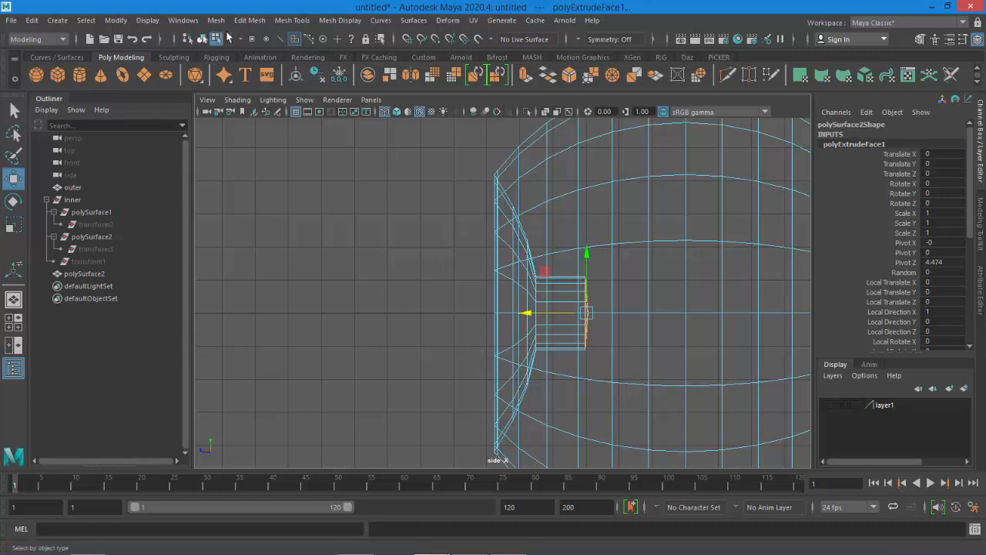
click(243, 20)
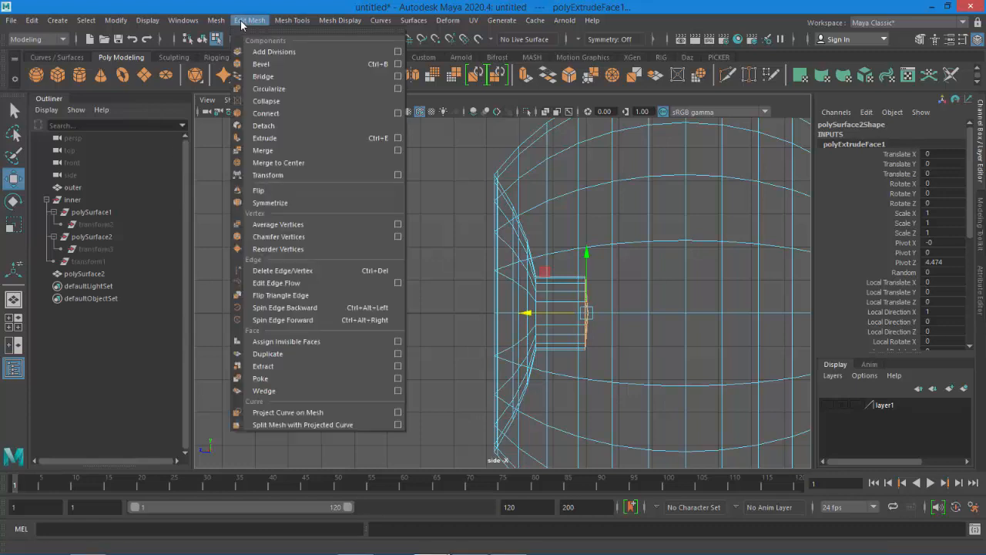
click(266, 127)
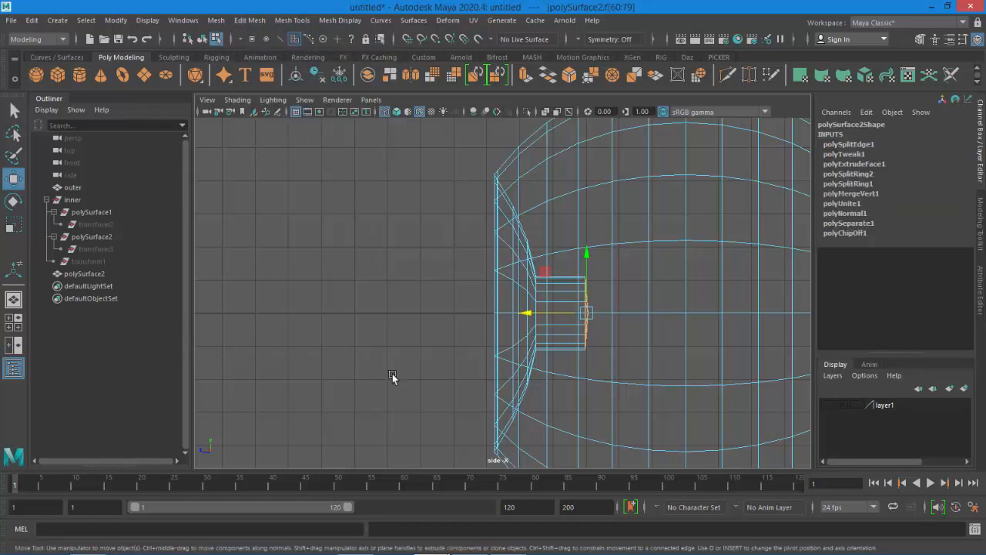
drag(526, 313, 531, 320)
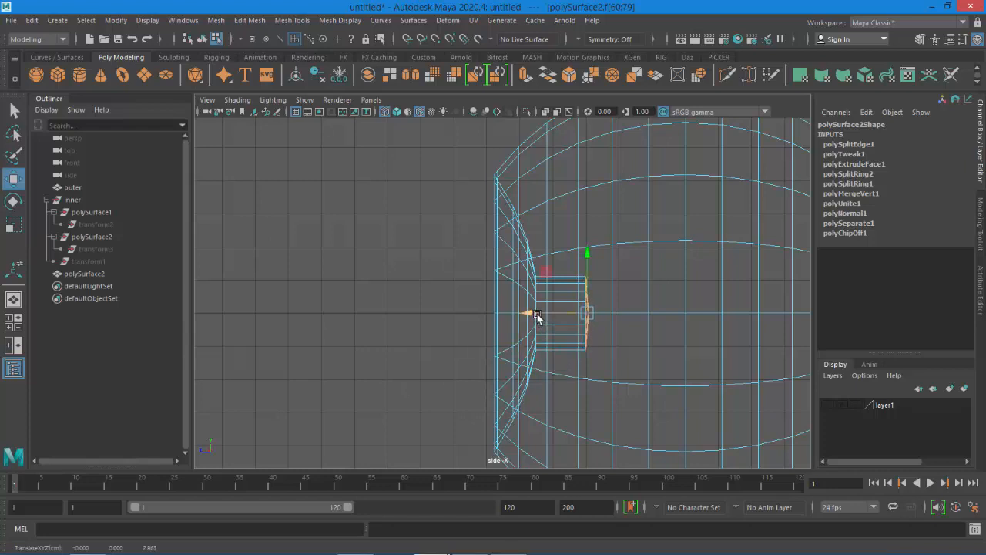
Scale the detached pupil faces slightly, then clear the selection
click(10, 229)
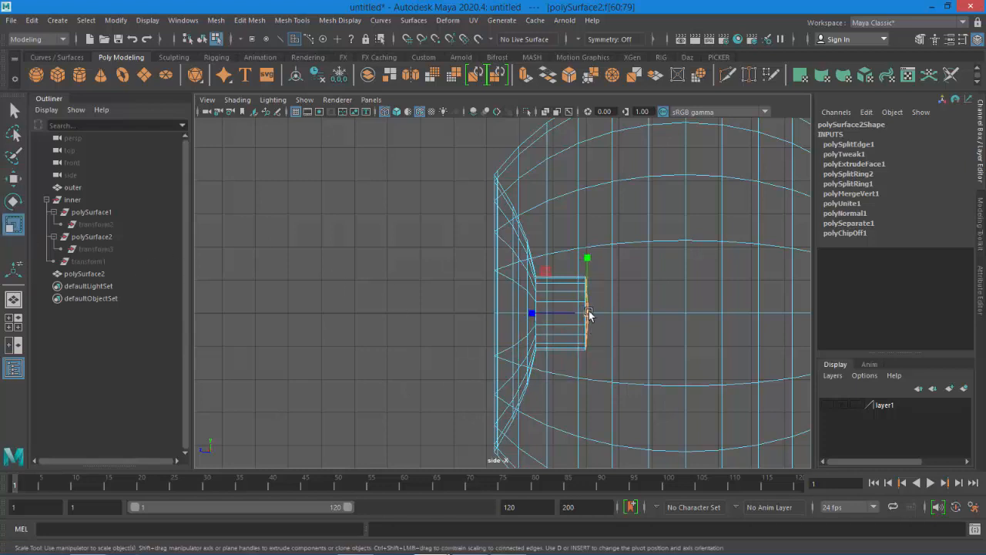
drag(590, 314, 627, 312)
key(space)
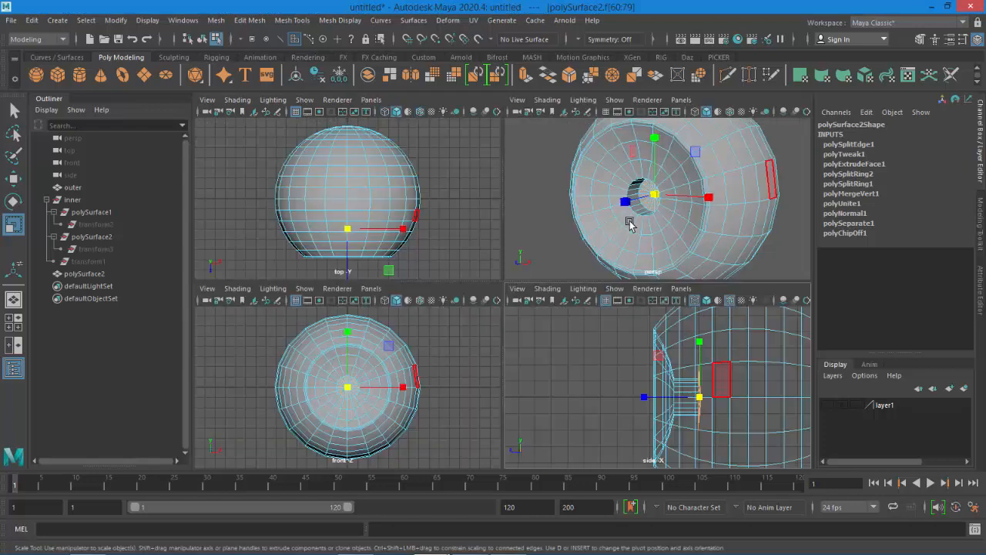
click(540, 218)
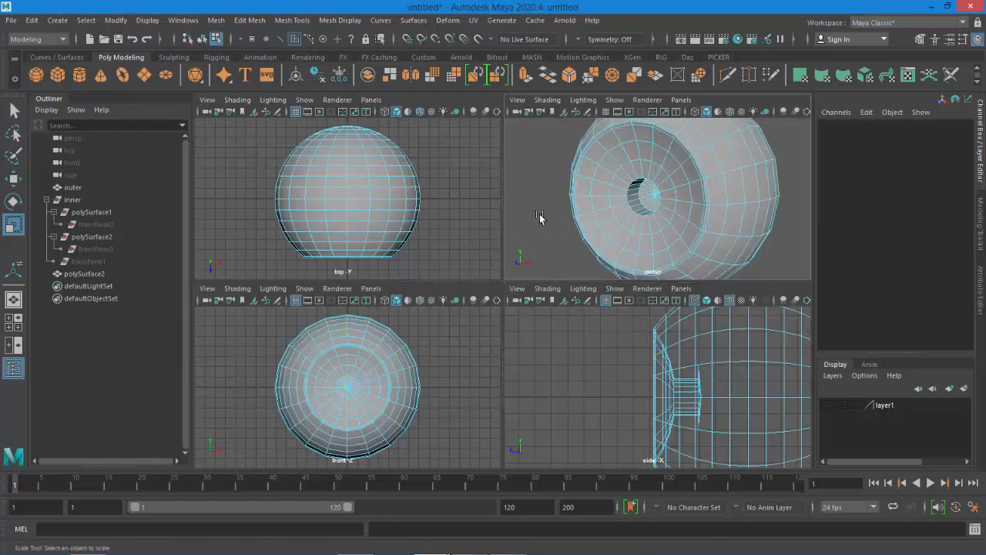
Insert two edge loops around the rim of the pupil hole with Insert Edge Loop
key(space)
scroll(445, 308, up, 3)
scroll(407, 259, up, 2)
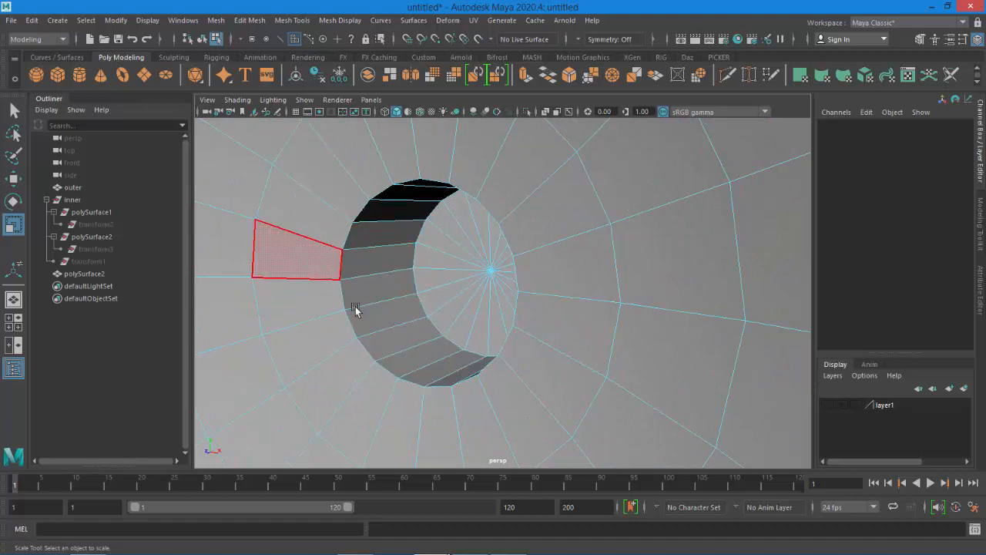
click(283, 28)
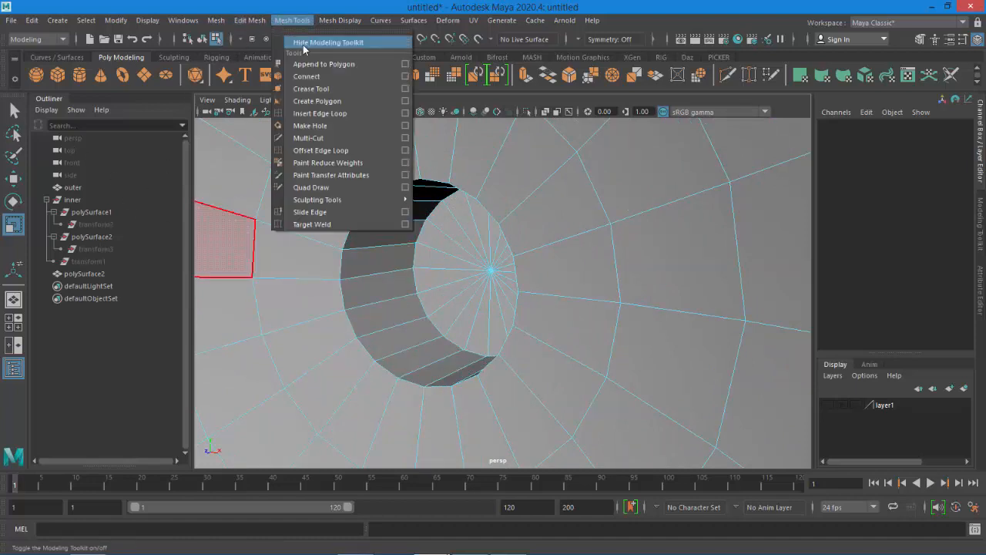
click(315, 113)
drag(340, 216, 339, 217)
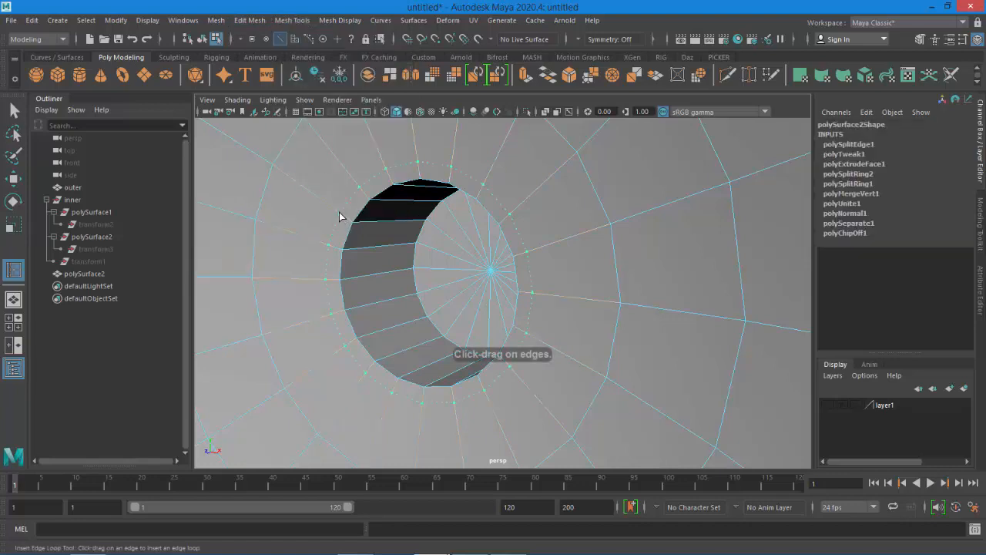
click(343, 222)
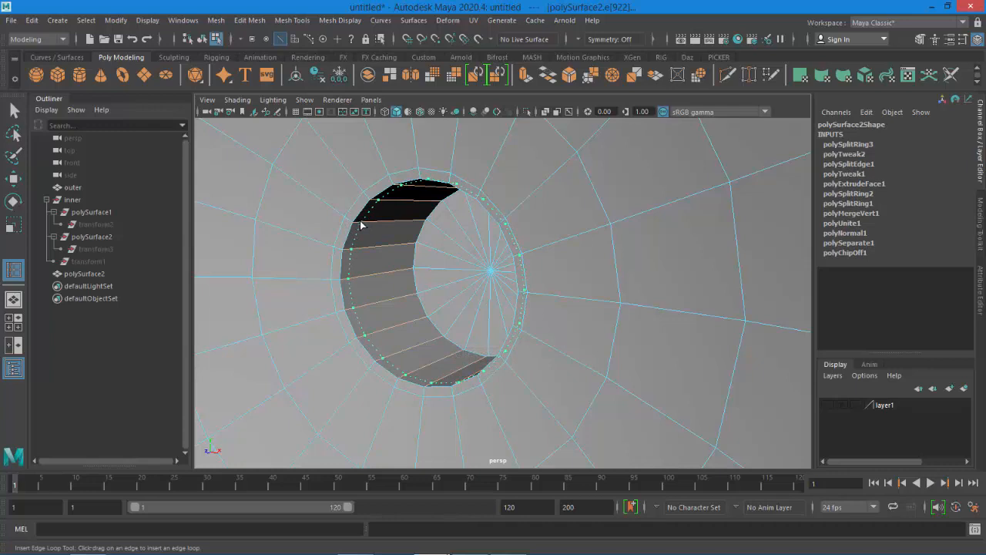
click(360, 224)
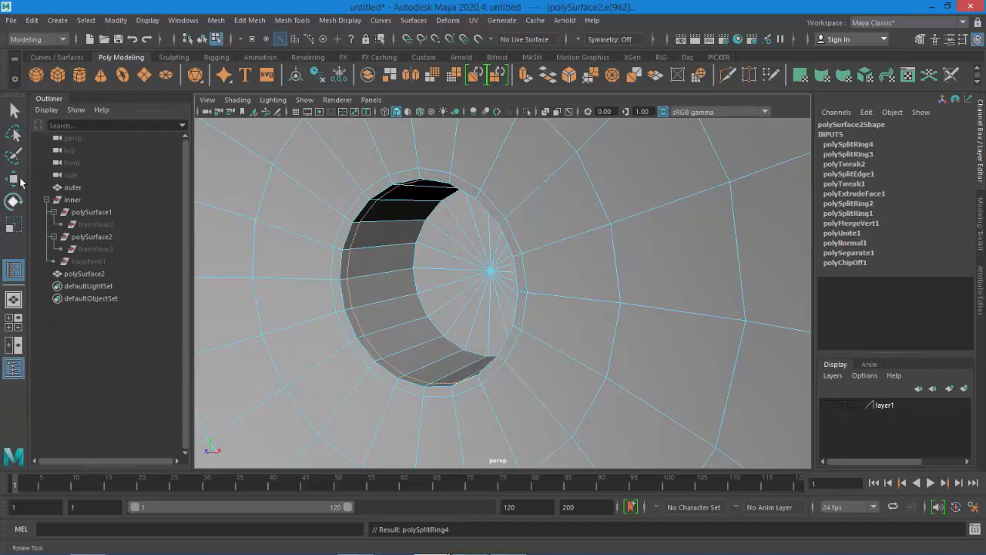
Orbit around and check the eyeball with the pupil hole in smooth display
key(w)
scroll(463, 276, down, 5)
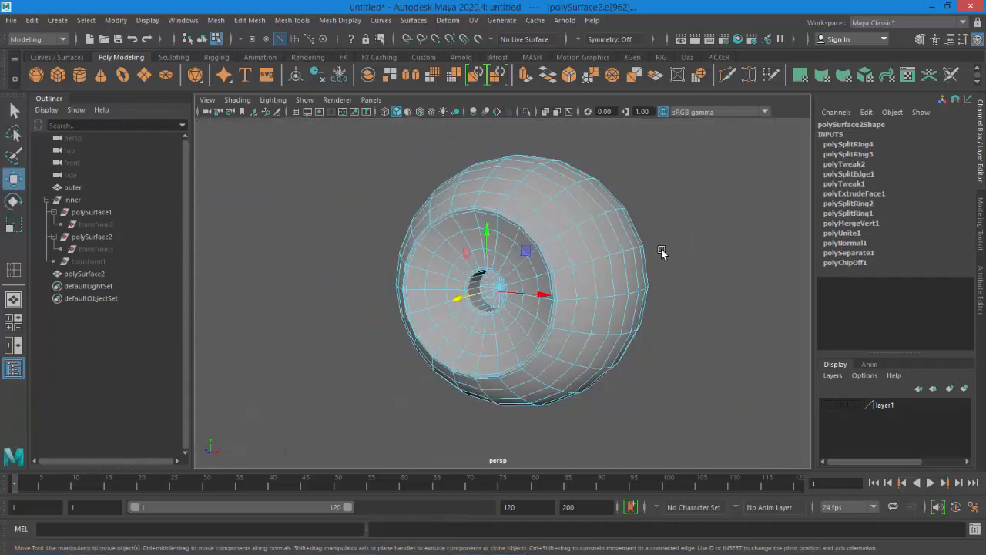
right_drag(661, 249, 696, 214)
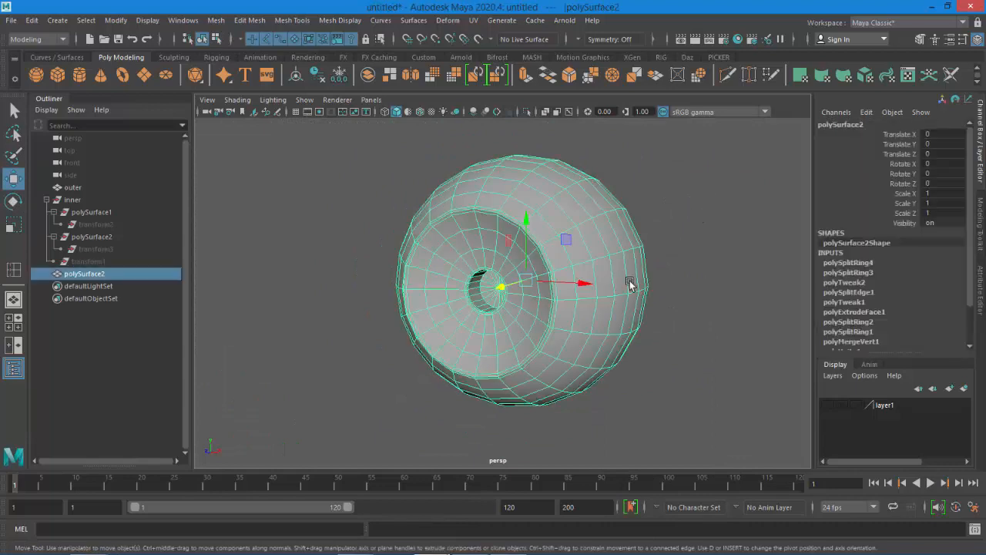
click(657, 356)
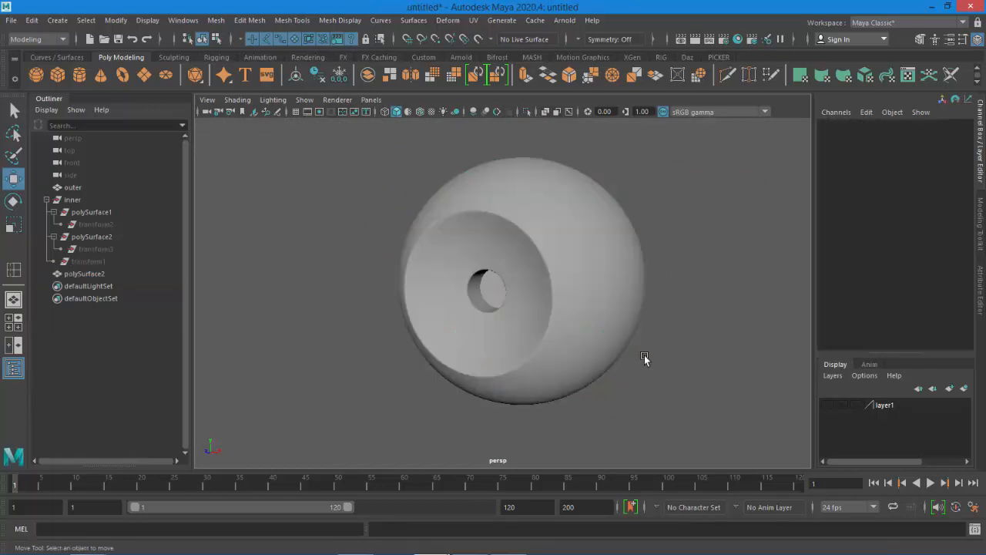
alt+drag(645, 358, 609, 362)
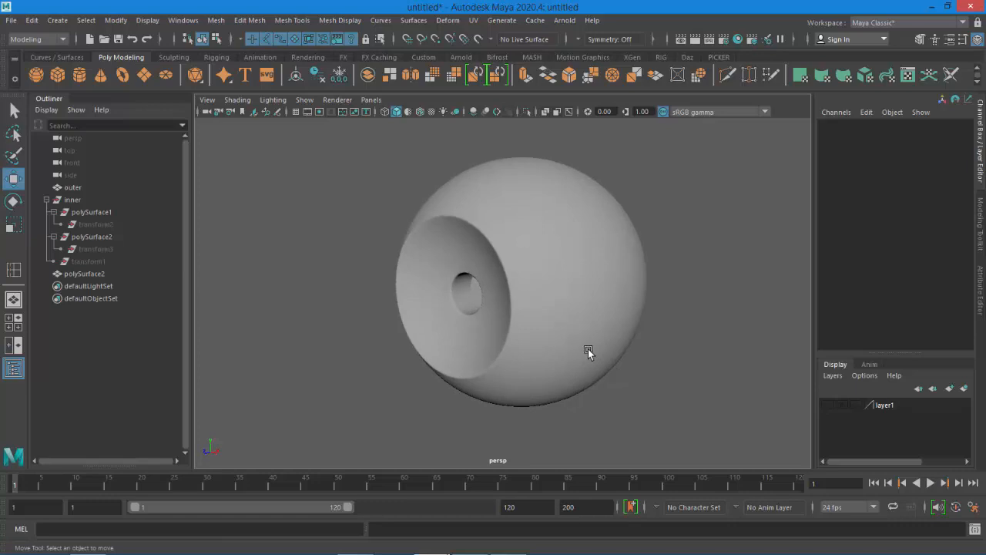
Open the Hypershade to start creating materials
click(738, 39)
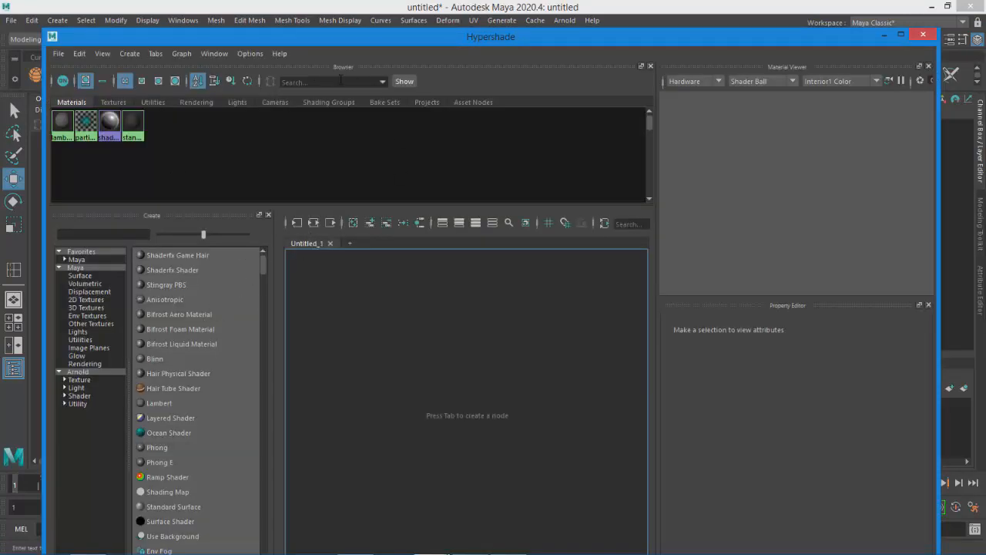
Create an Arnold aiStandardSurface material in the Hypershade and rename it white
drag(383, 37, 374, 23)
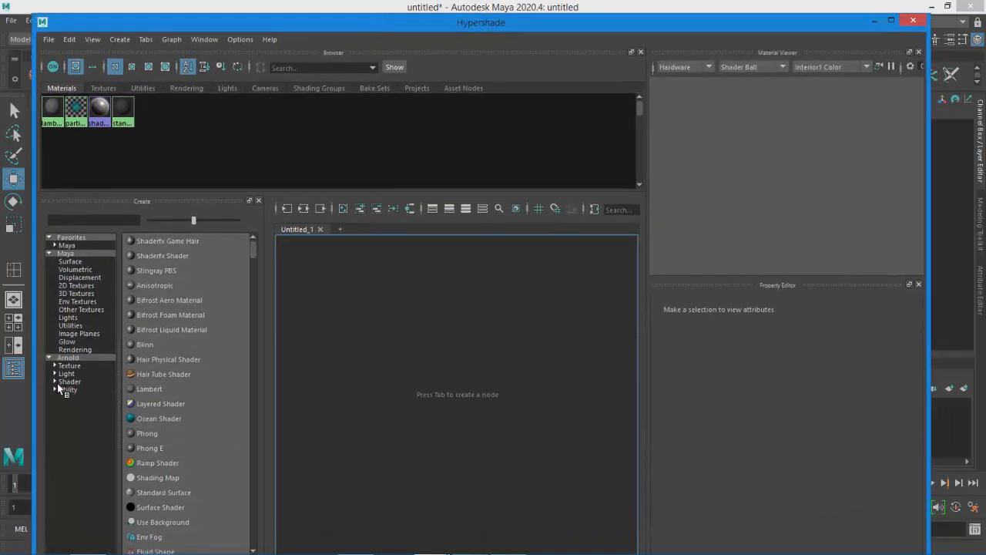
click(68, 357)
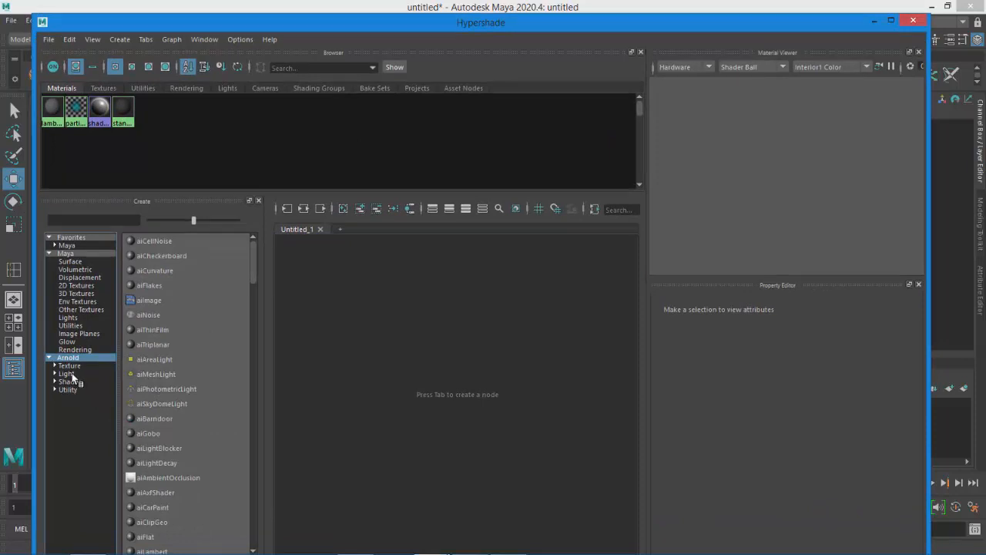
click(68, 382)
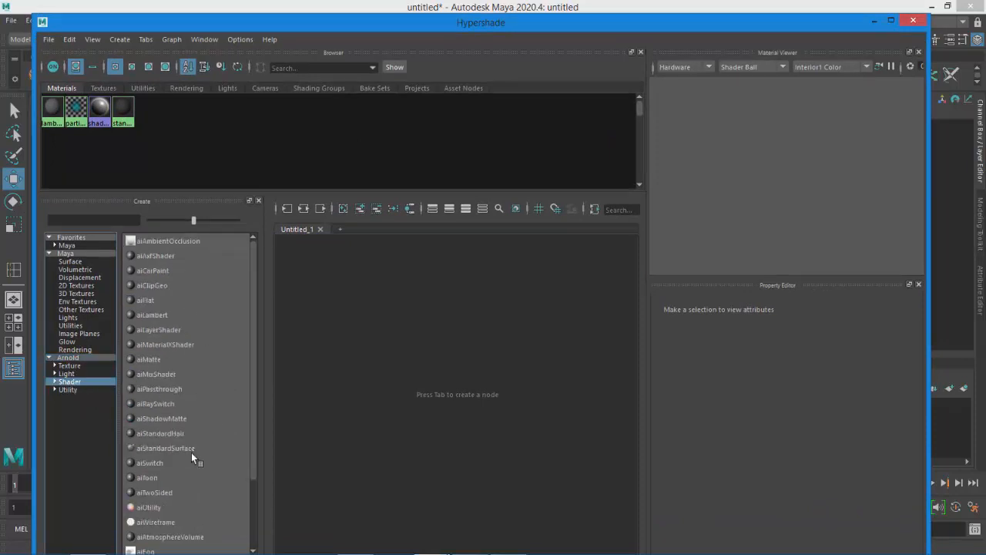
click(160, 448)
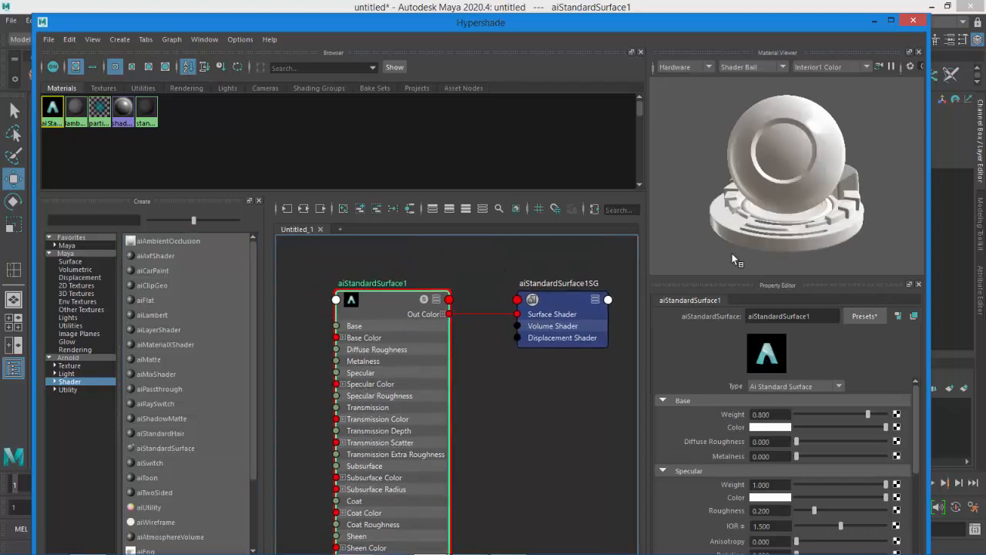
double_click(818, 318)
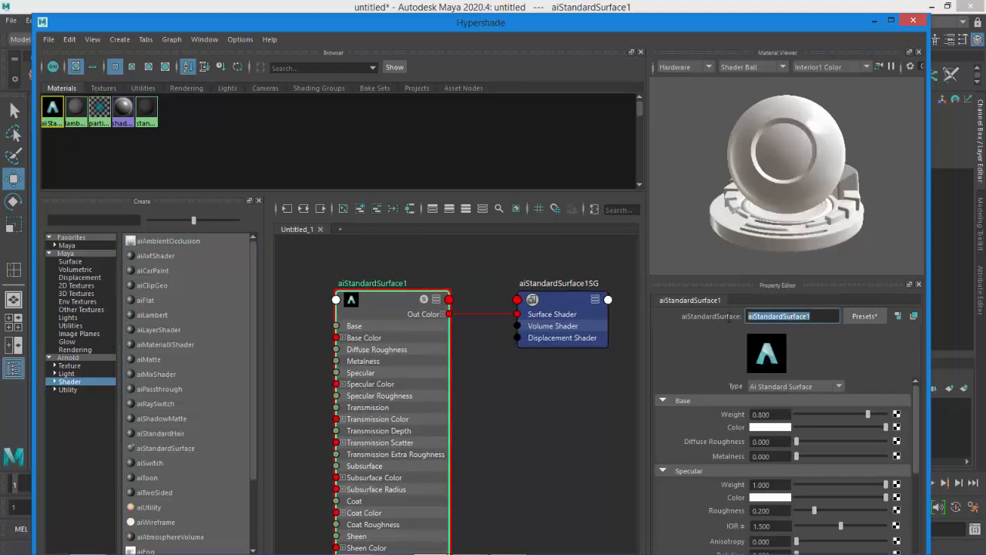
text(white)
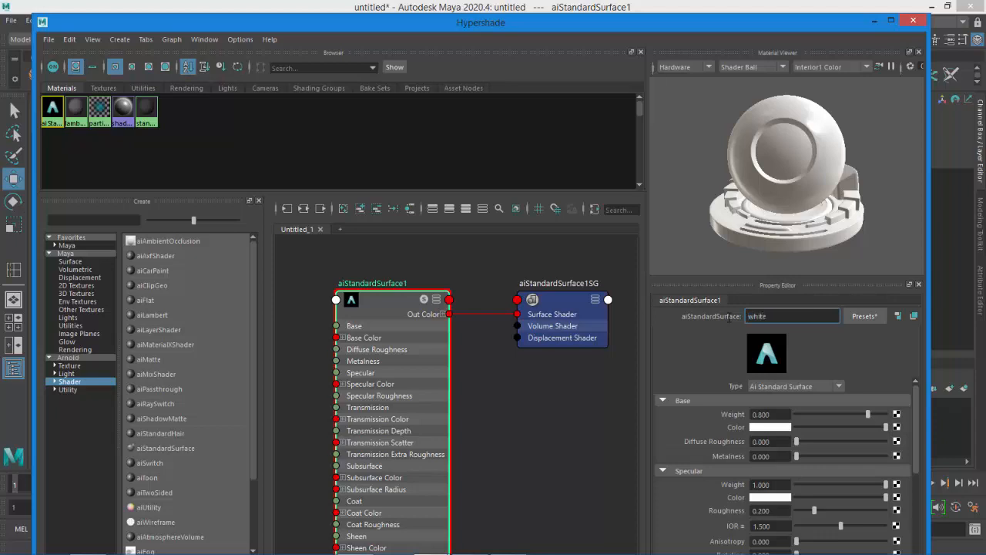
key(Return)
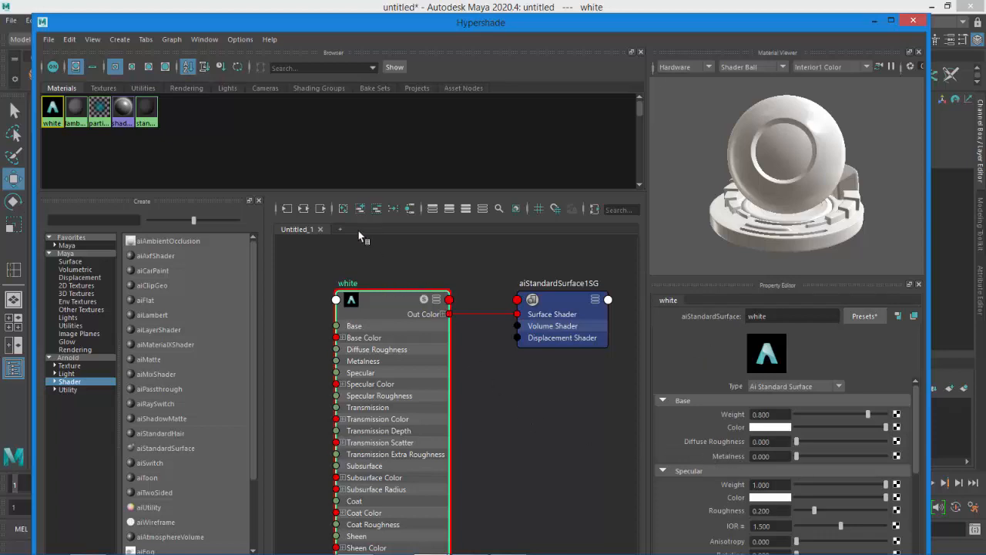
Clear the graph, create a second aiStandardSurface material and rename it iris
click(343, 208)
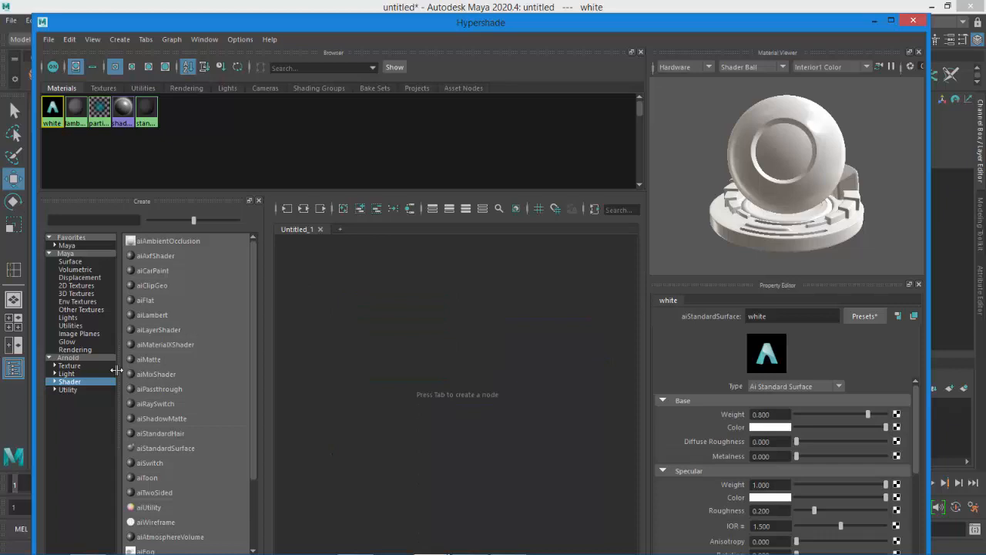
click(164, 448)
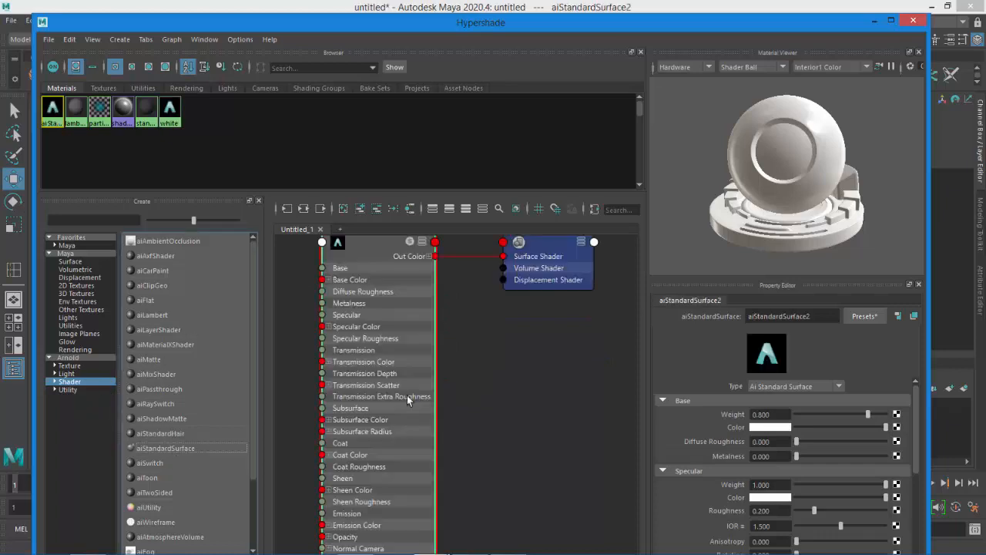
drag(815, 316, 737, 316)
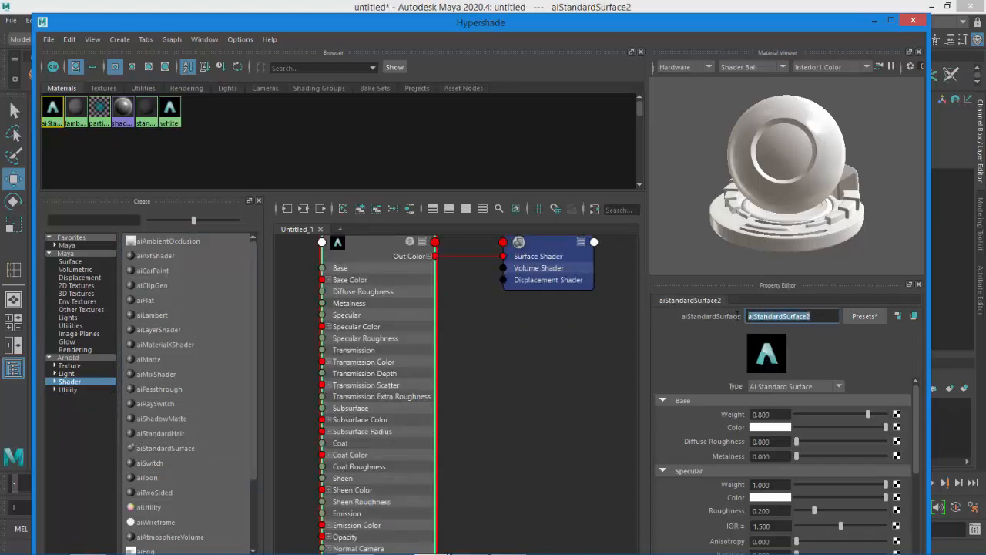
text(iris)
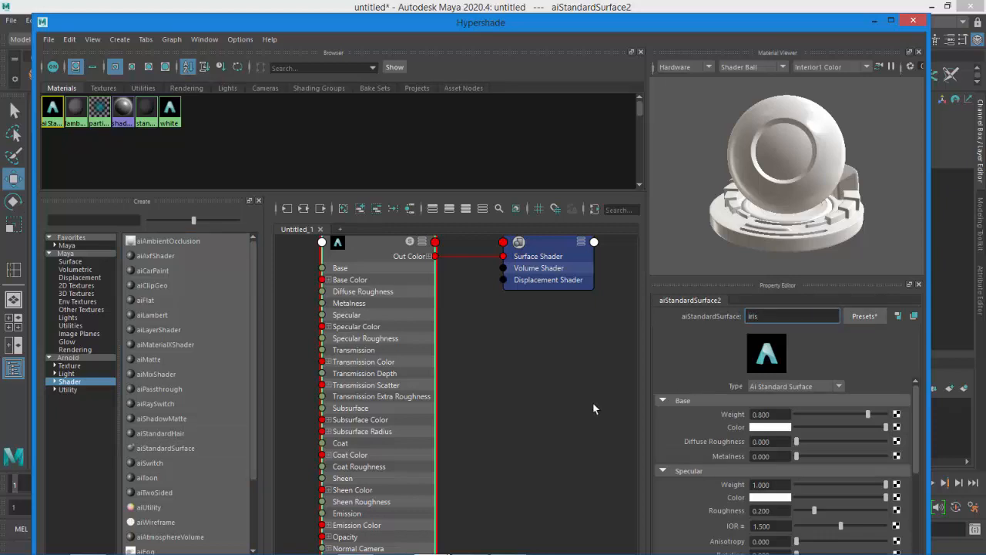
key(Return)
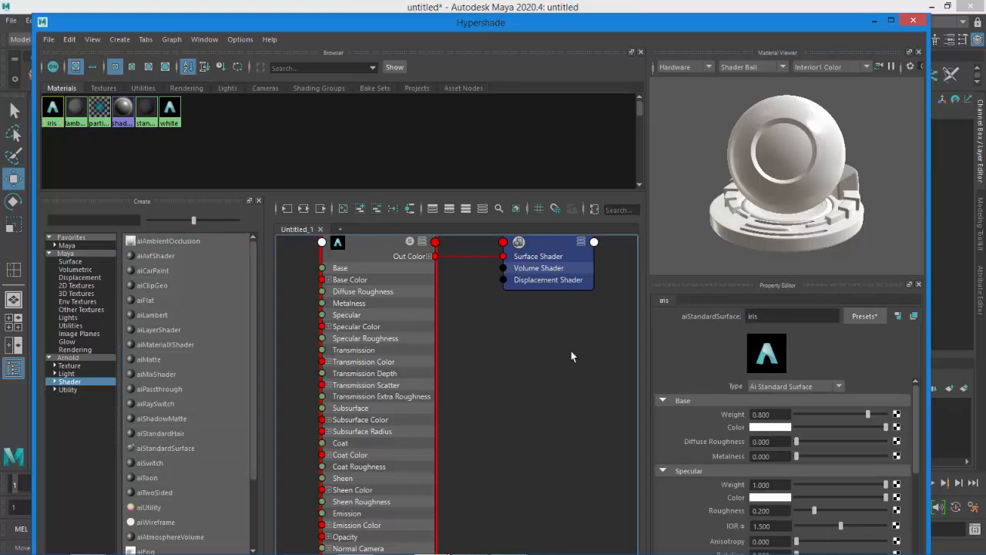
Clear the graph, add a third aiStandardSurface material to the graph and rename it pupil
click(343, 208)
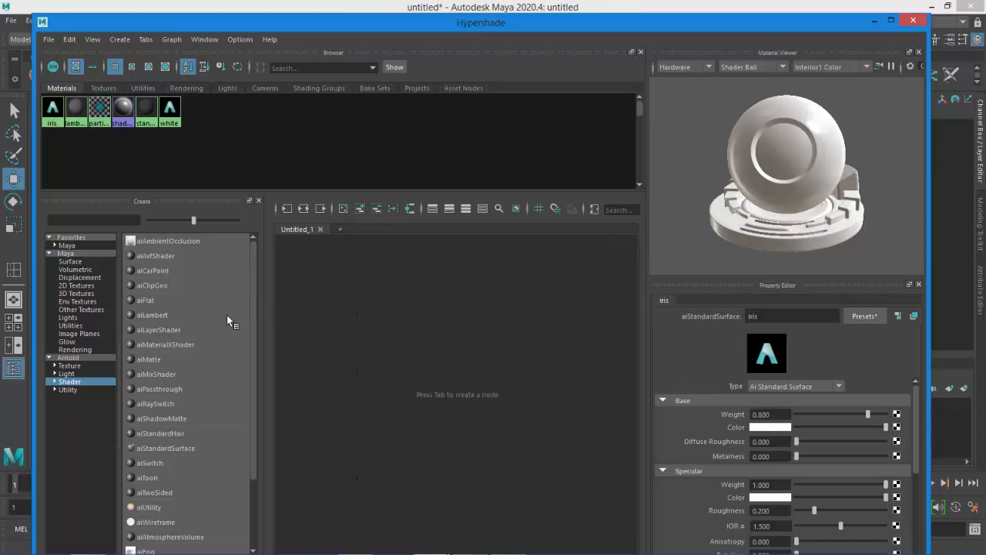
mouse_move(185, 447)
mouse_down()
mouse_move(182, 454)
mouse_move(584, 398)
mouse_up()
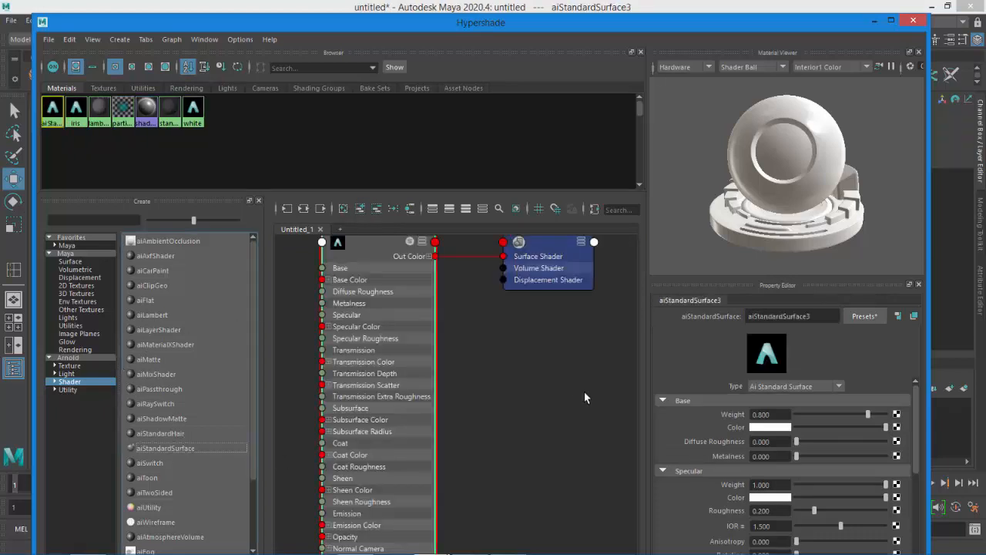
double_click(837, 315)
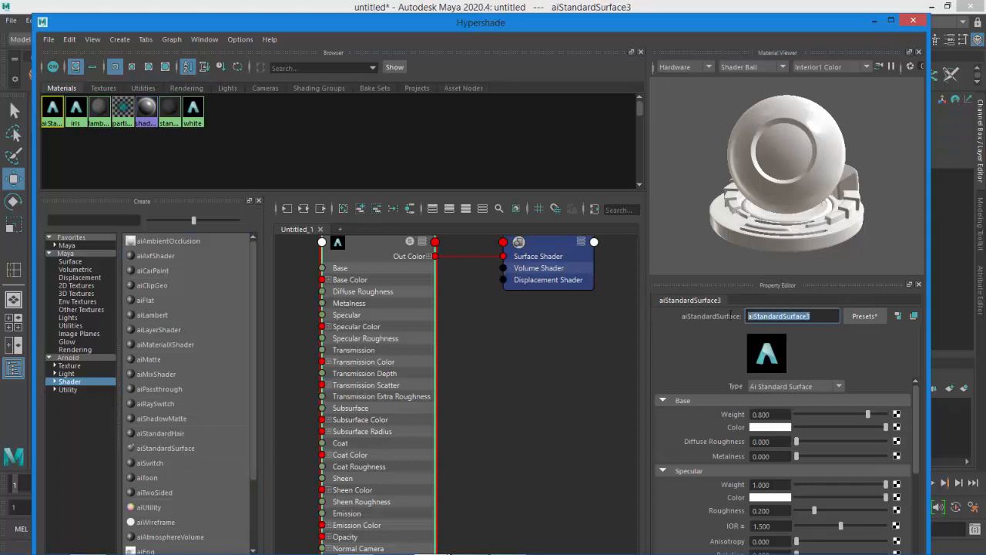
text(pupil)
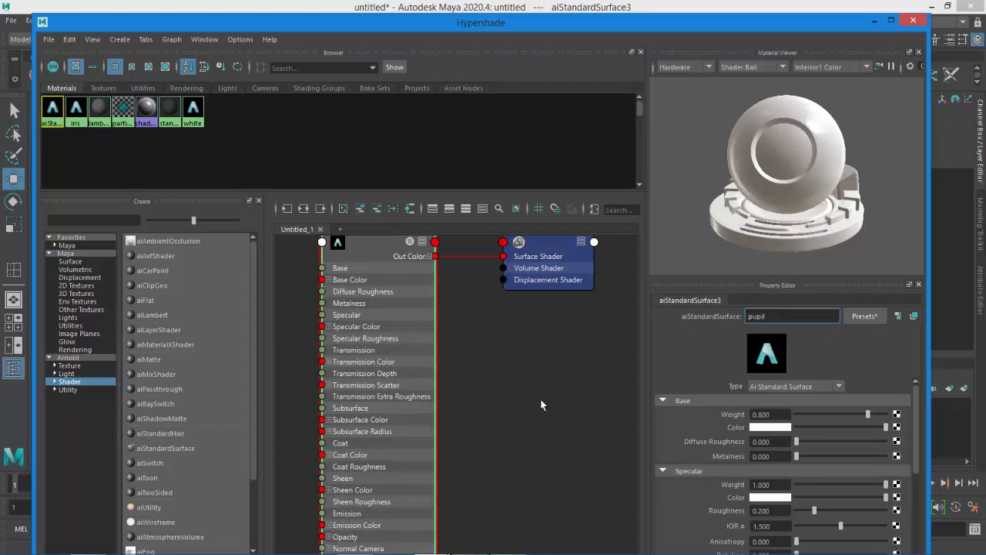
click(541, 400)
Create a fourth aiStandardSurface material named eye_reflect, then clear the graph and close the Hypershade
click(342, 209)
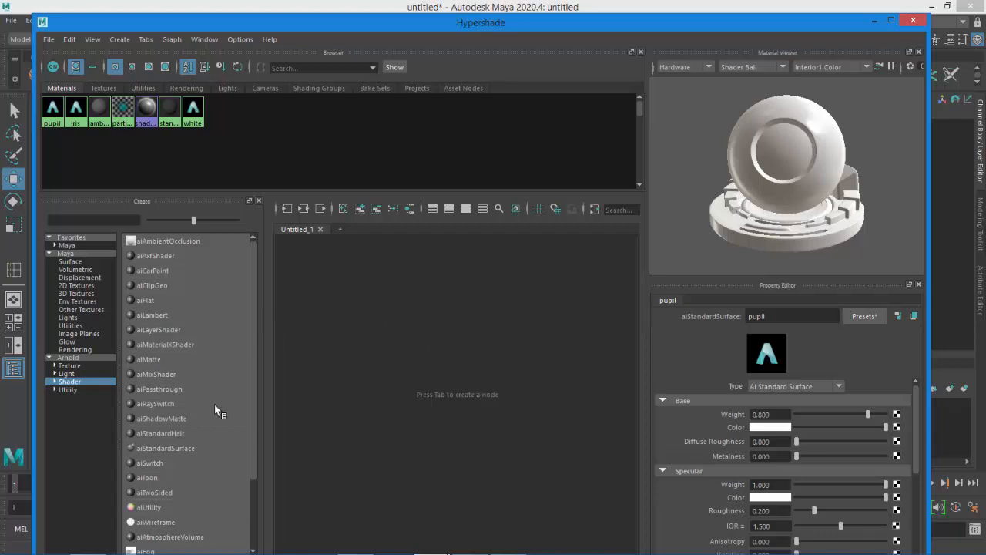
click(181, 448)
click(807, 317)
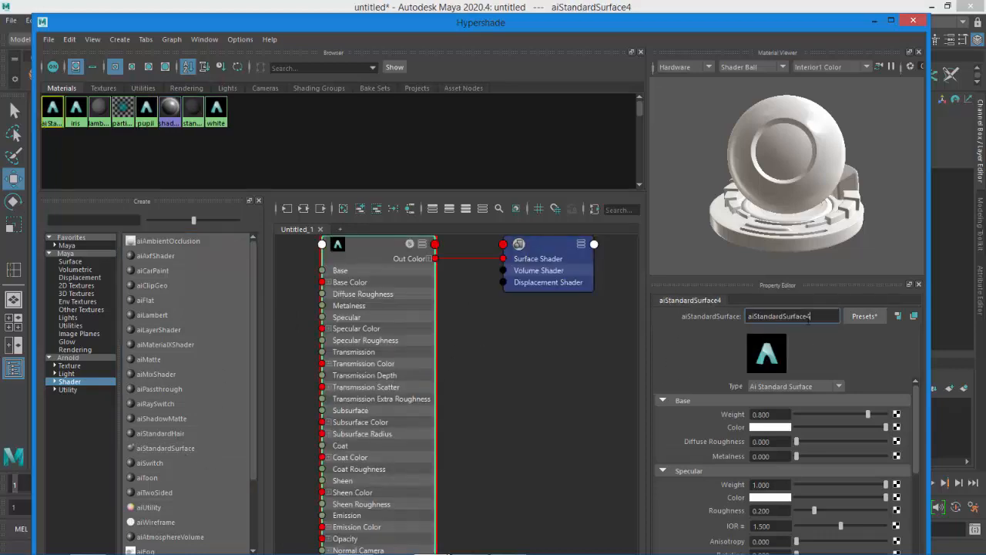
drag(807, 317, 744, 317)
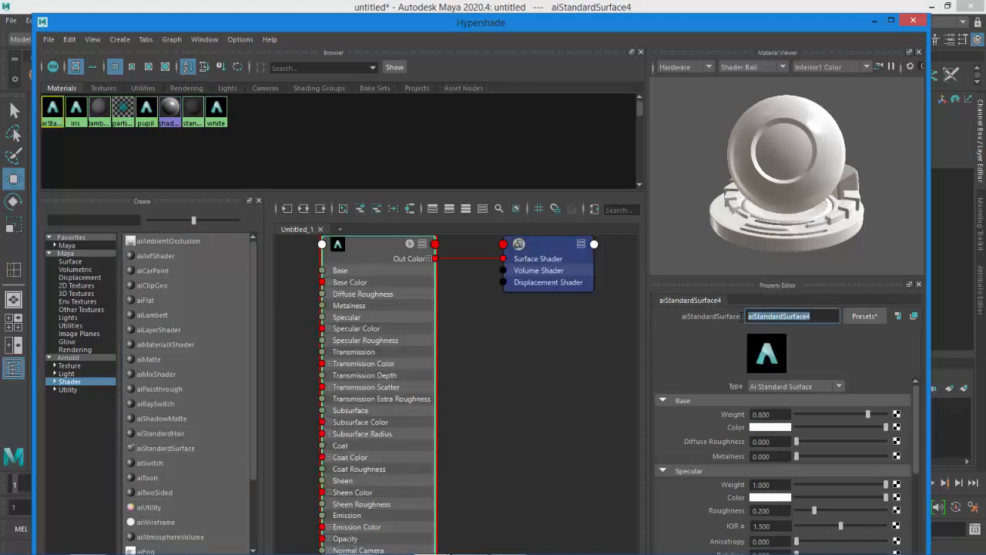
text(ct)
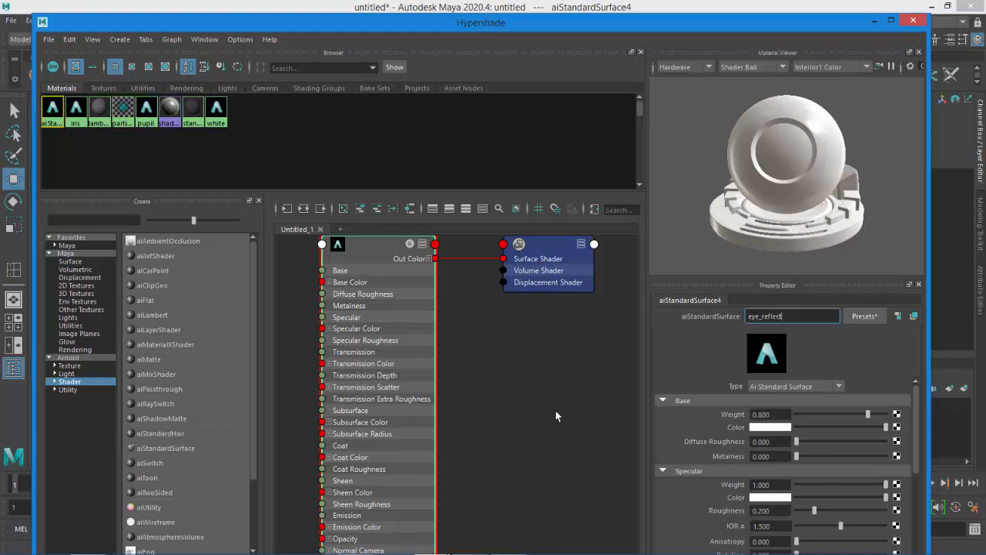
key(Return)
click(526, 403)
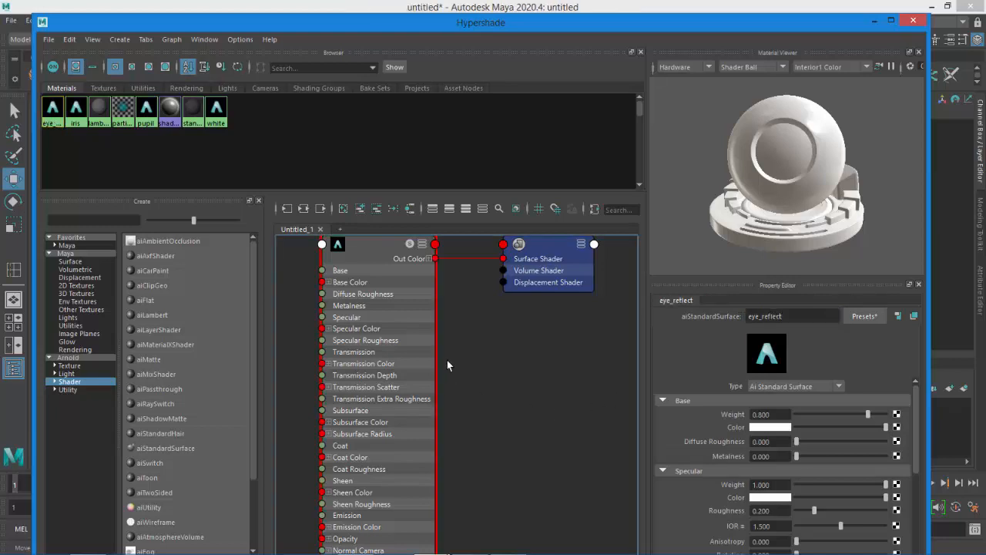
click(344, 210)
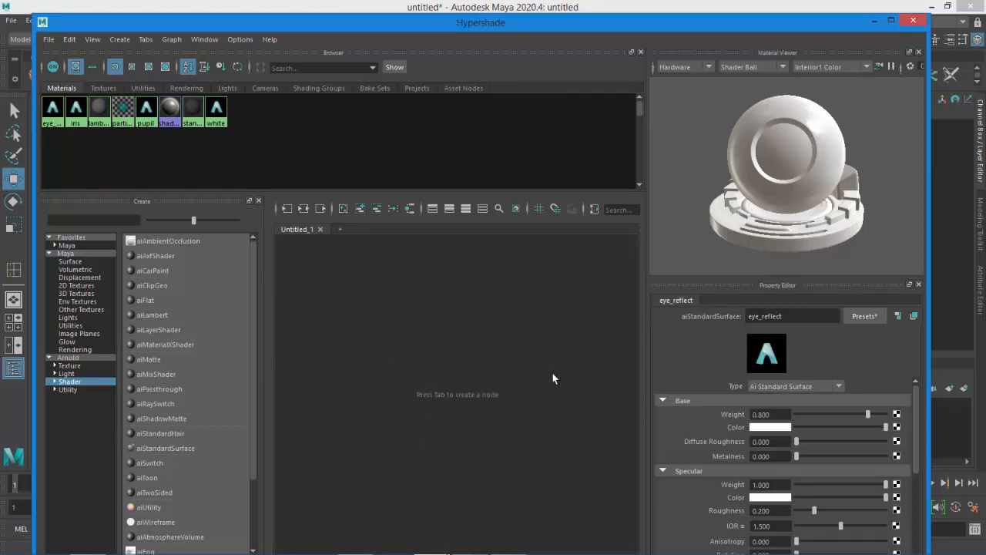
click(913, 21)
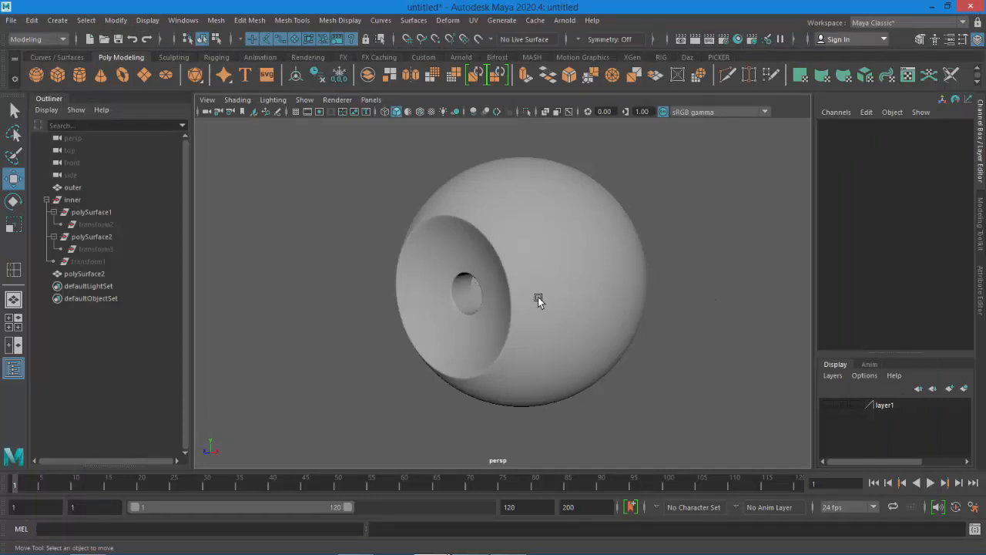
Assign the white favorite material to the eyeball mesh polySurface2
alt+drag(550, 309, 618, 269)
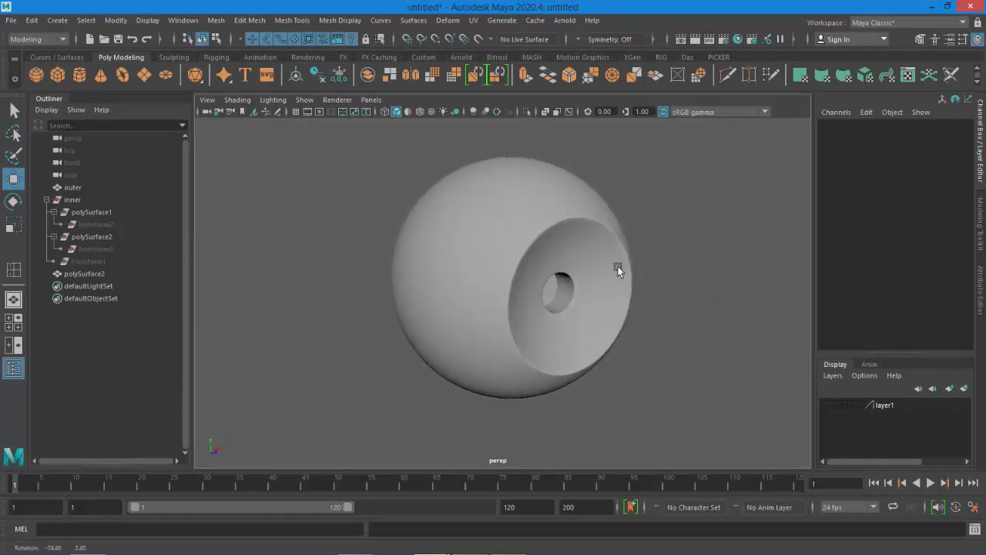
alt+drag(627, 229, 588, 235)
alt+right_drag(588, 236, 603, 321)
click(532, 243)
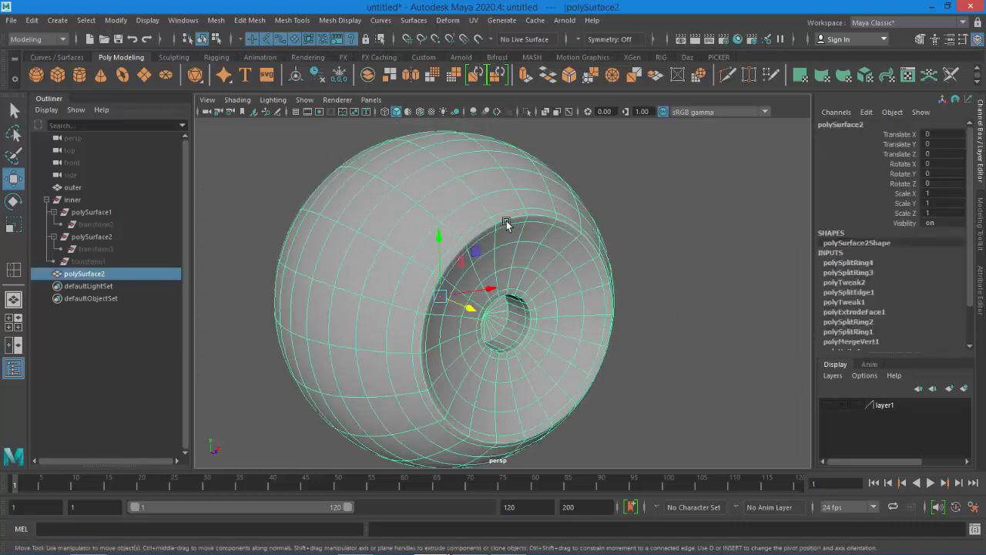
scroll(502, 225, down, 3)
key(1)
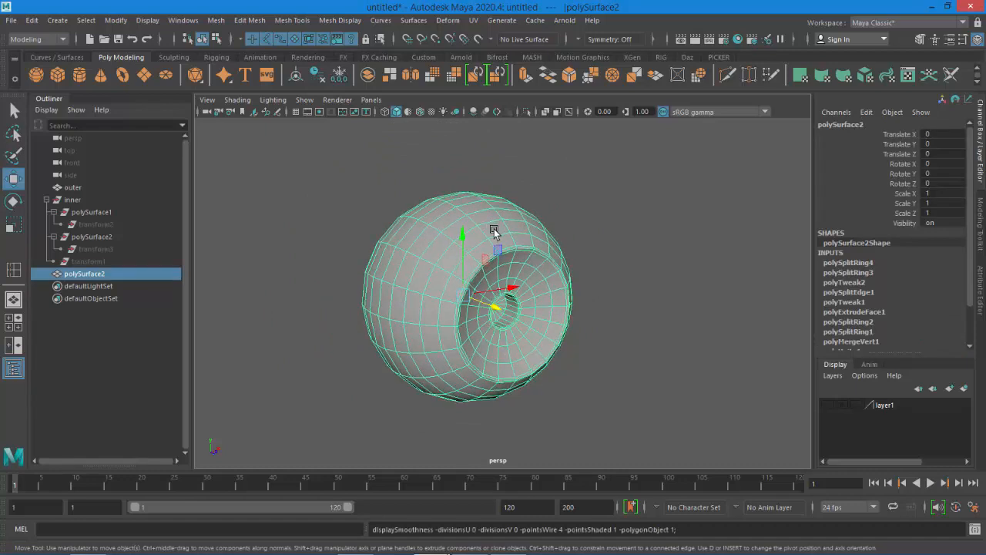
right_click(532, 240)
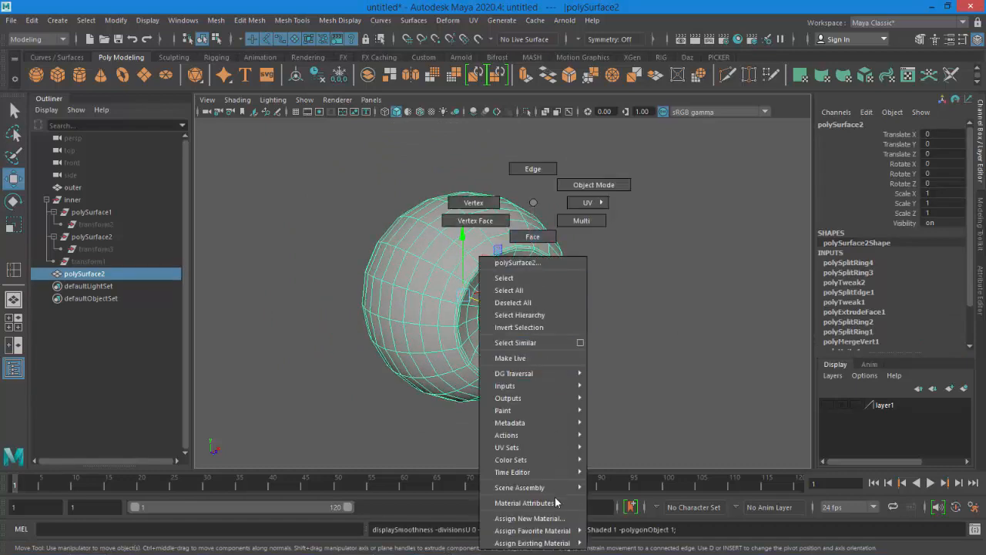
mouse_move(556, 533)
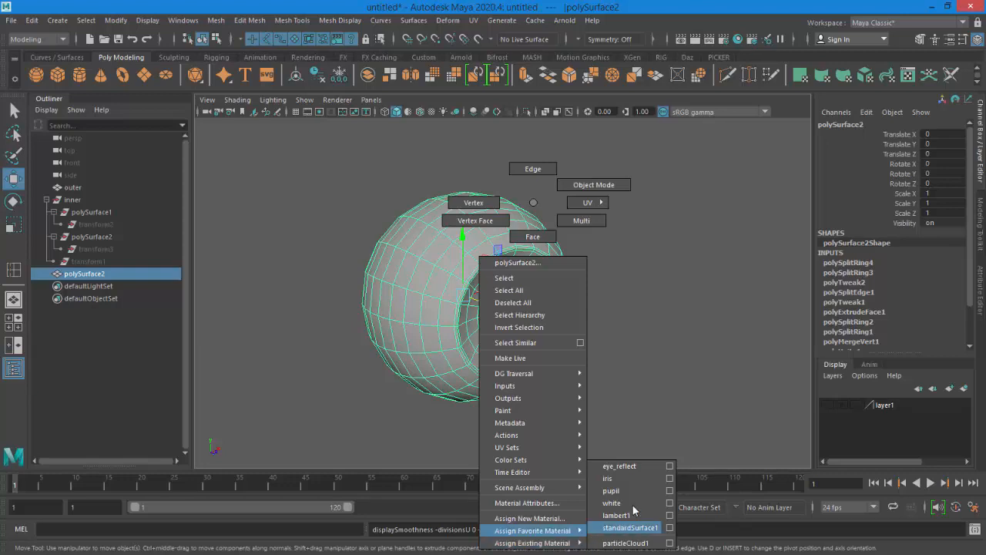
click(612, 502)
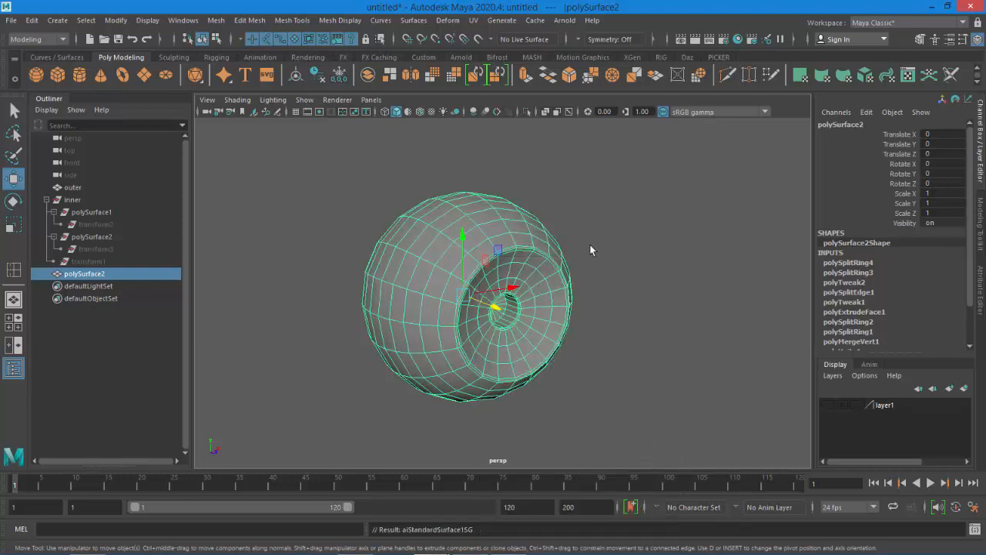
Enable textured display and assign the pupil material to the faces inside the pupil hole
click(430, 109)
click(430, 110)
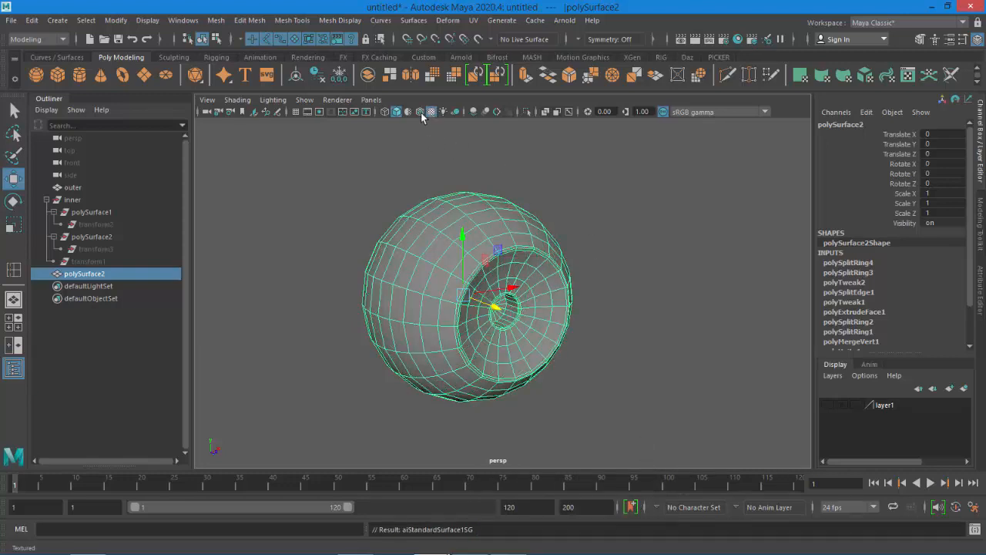
click(409, 111)
scroll(527, 183, up, 2)
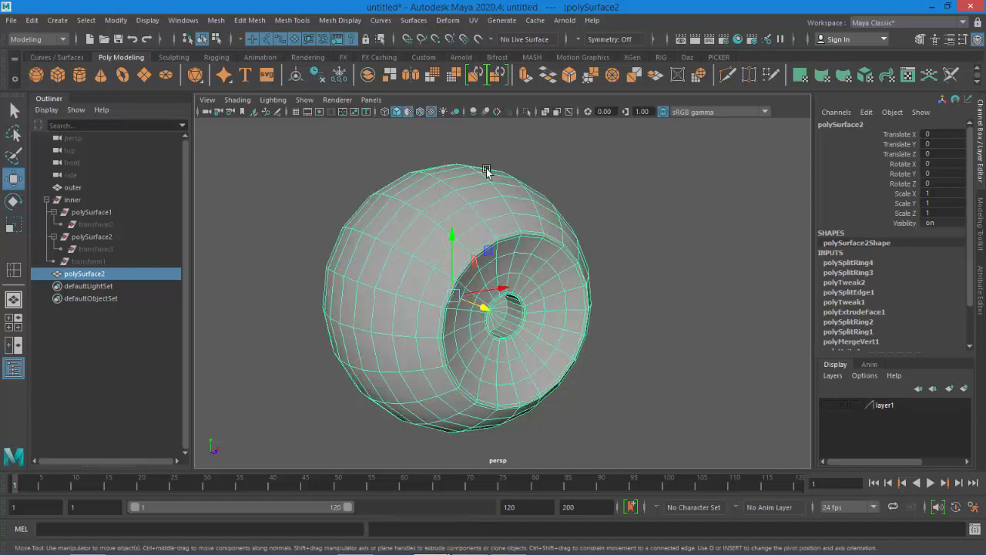
click(626, 259)
click(510, 255)
alt+drag(616, 342, 576, 337)
right_drag(481, 309, 470, 246)
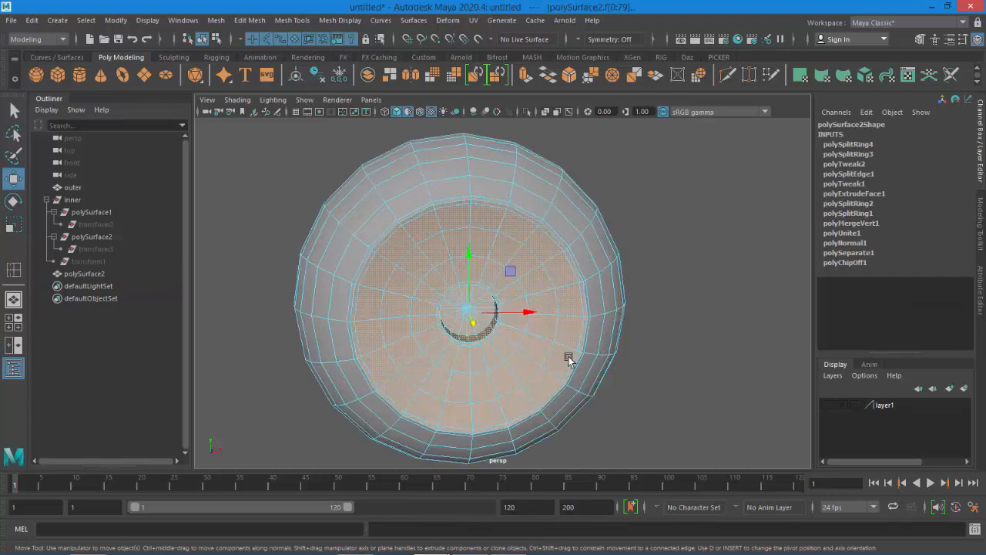
alt+drag(522, 378, 508, 362)
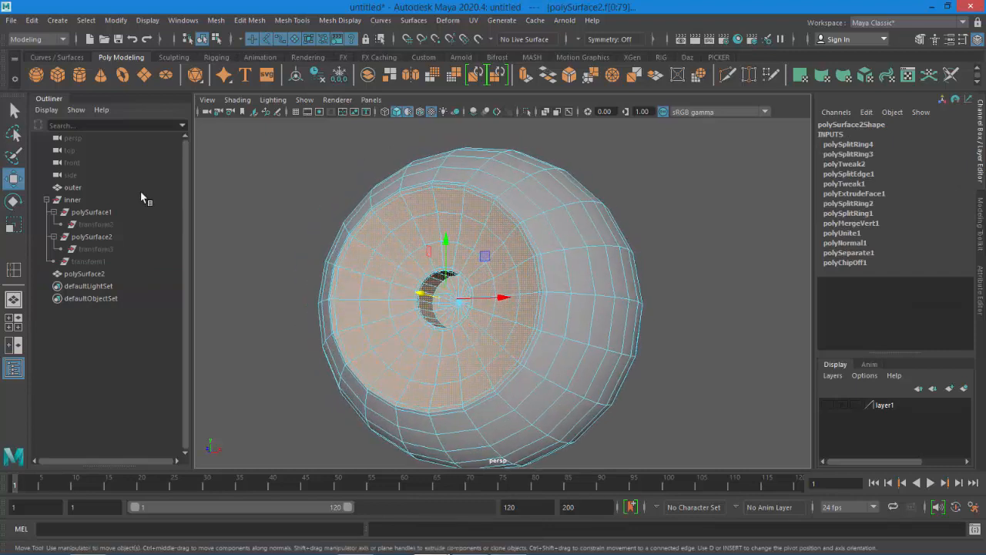
click(14, 112)
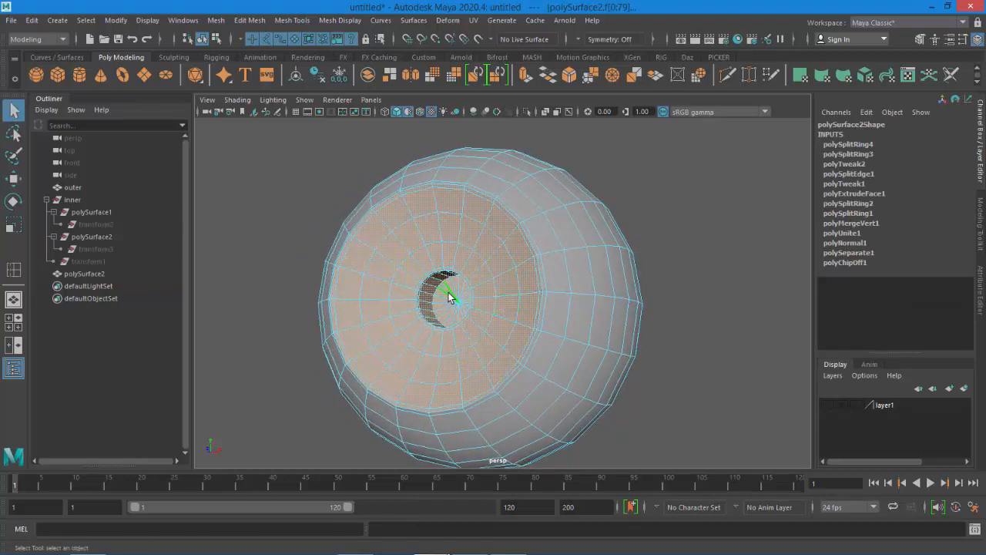
click(449, 298)
mouse_move(449, 298)
right_down()
mouse_move(485, 543)
mouse_move(540, 527)
mouse_move(541, 490)
right_up()
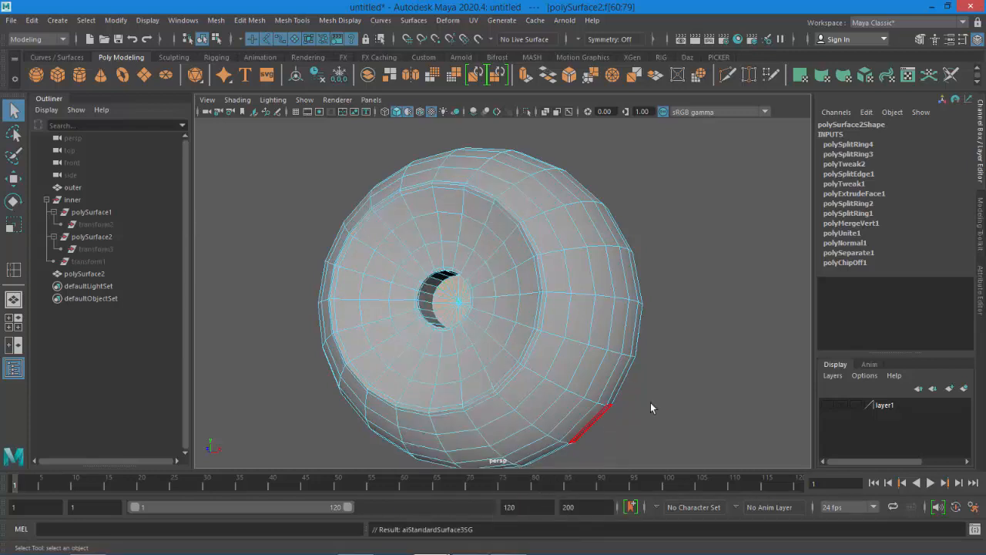
Select the face loops of the recessed disc around the pupil hole and assign the existing iris material to them
click(688, 275)
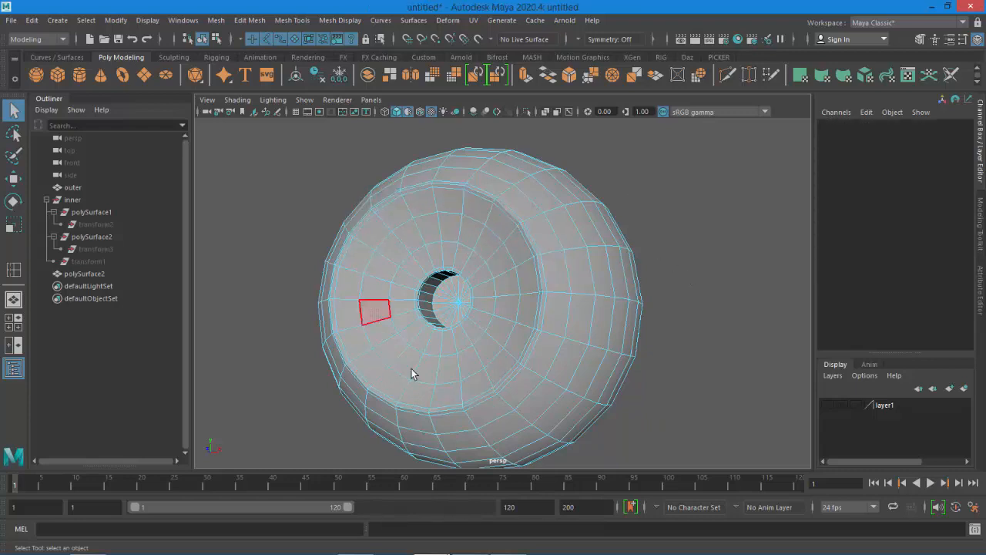
alt+drag(414, 286, 473, 279)
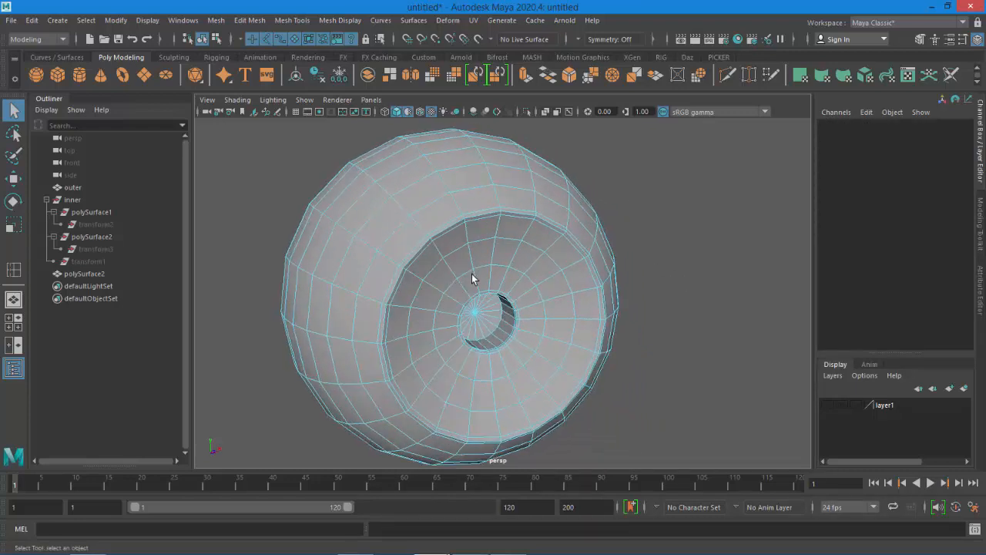
alt+right_drag(471, 275, 478, 306)
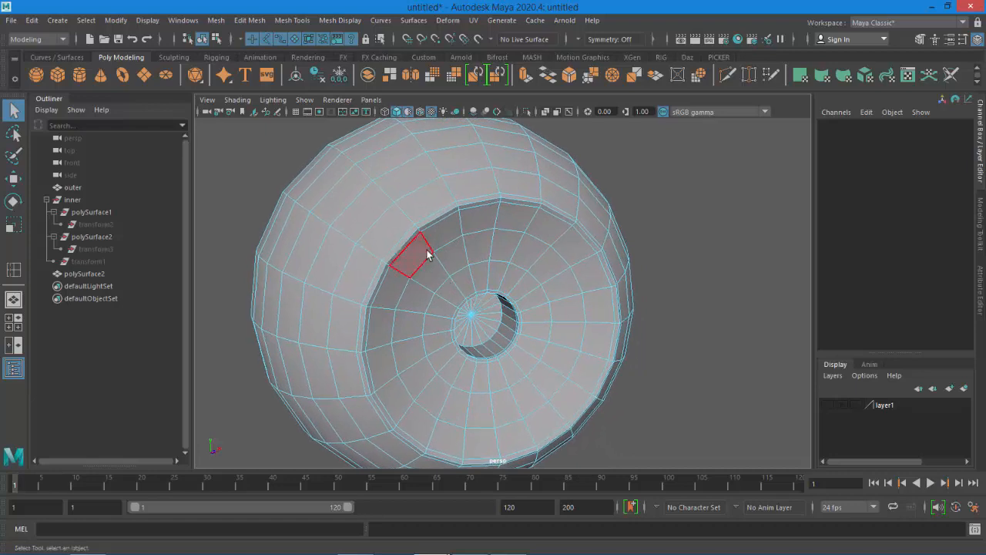
alt+drag(451, 255, 411, 229)
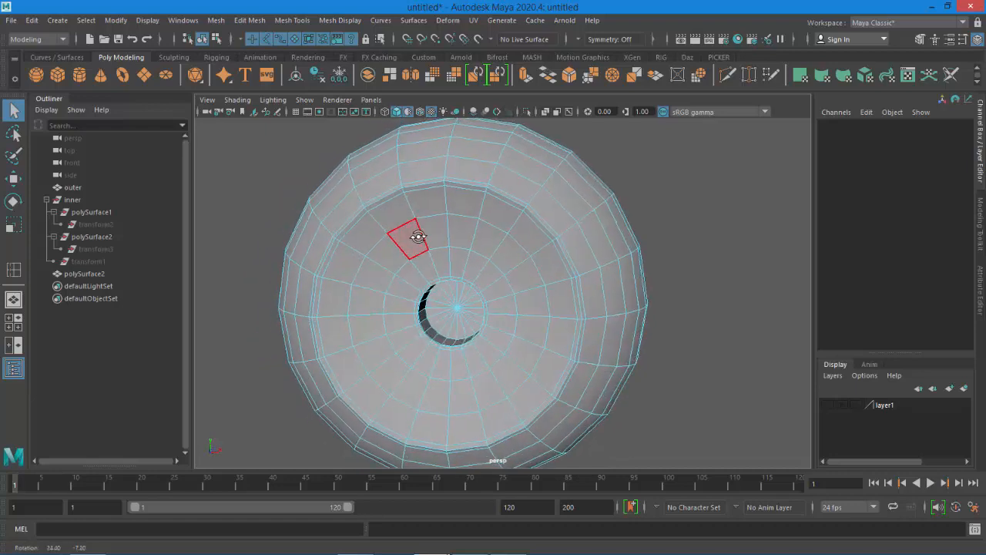
click(387, 207)
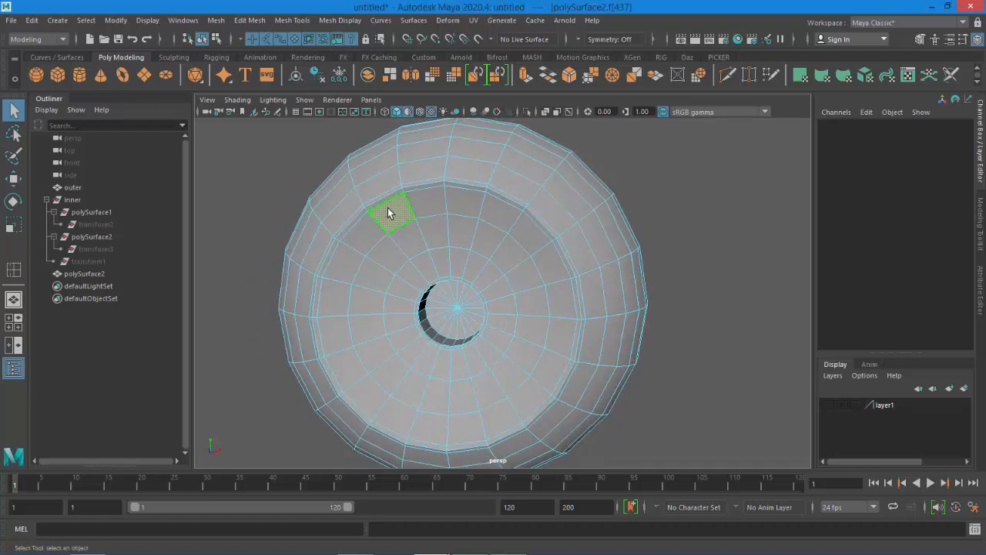
shift+double_click(432, 210)
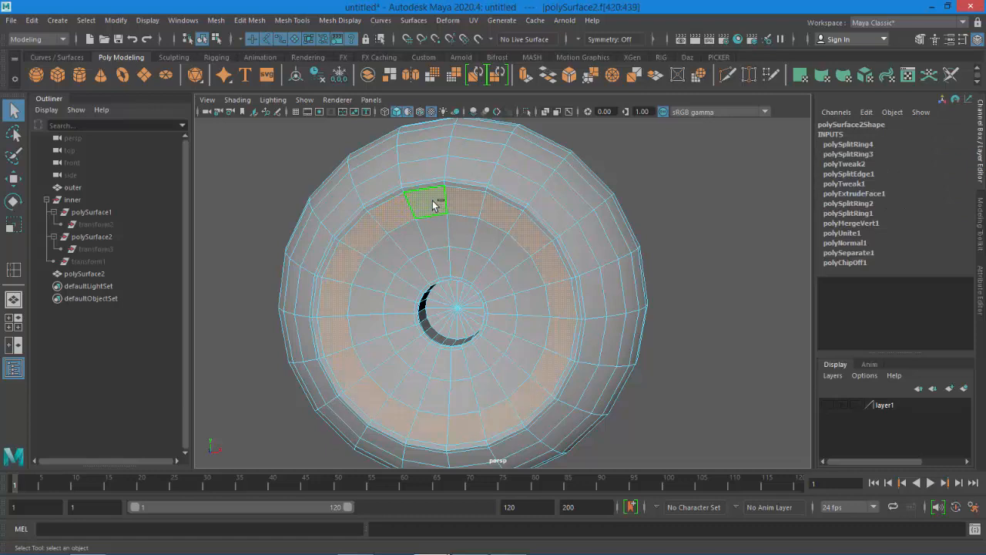
click(400, 242)
shift+double_click(433, 242)
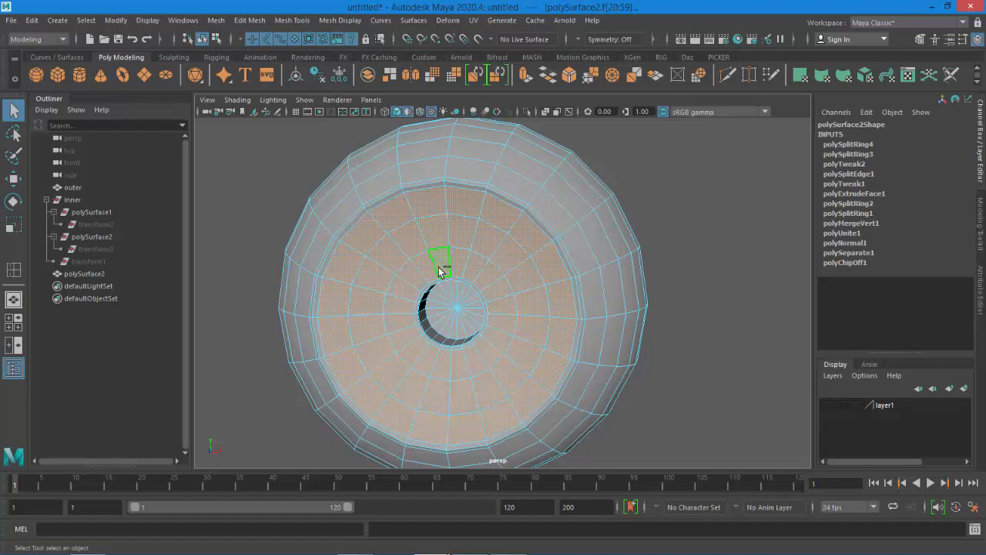
scroll(421, 293, up, 5)
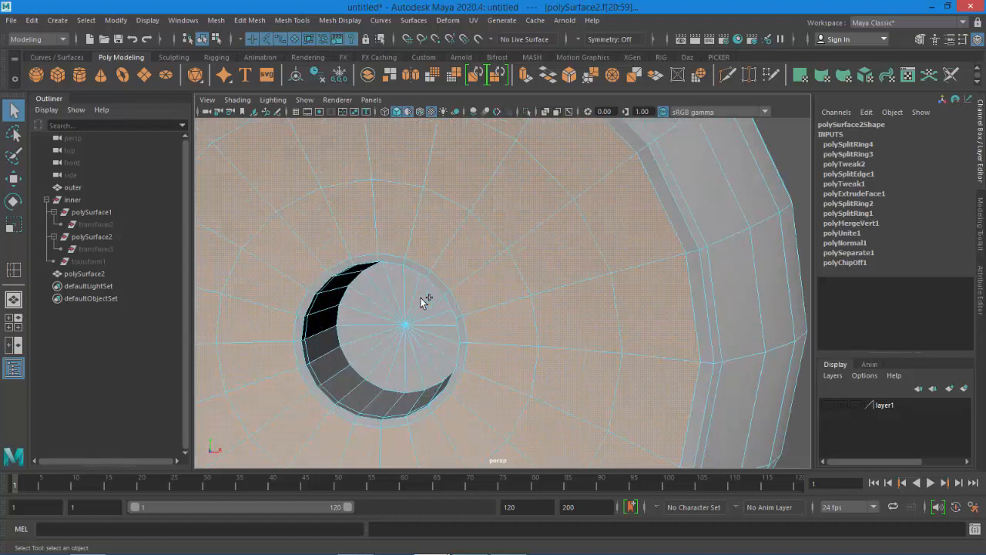
scroll(421, 301, up, 2)
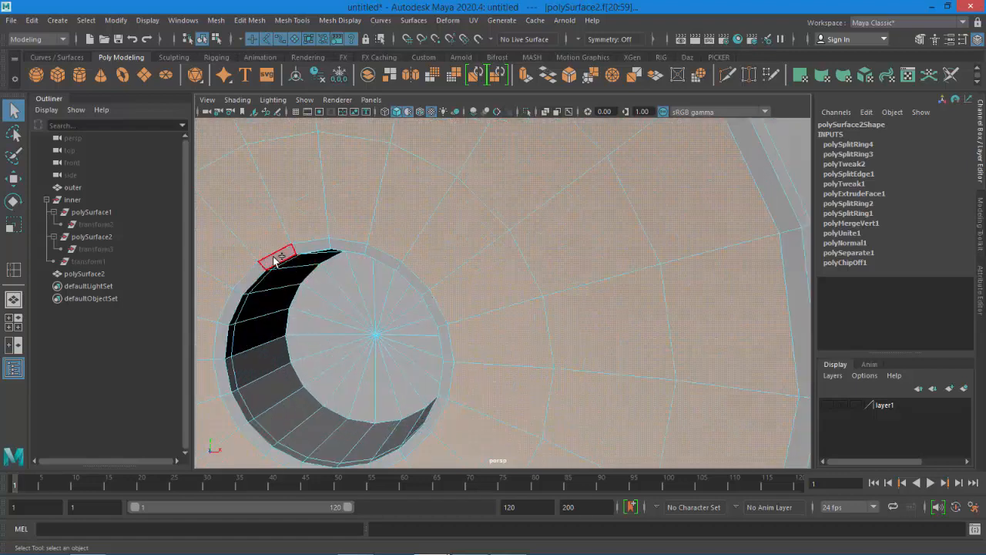
shift+click(254, 393)
shift+double_click(245, 366)
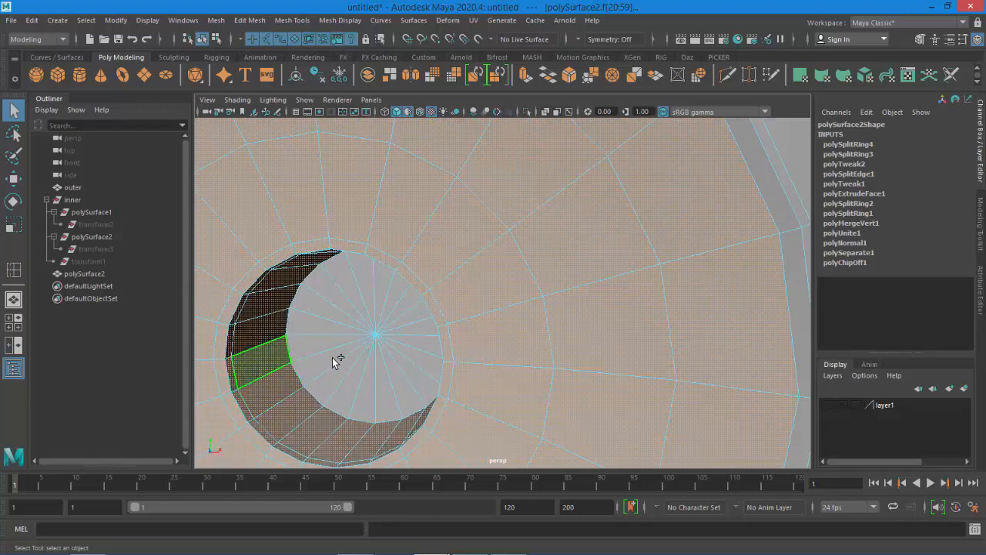
scroll(337, 361, down, 10)
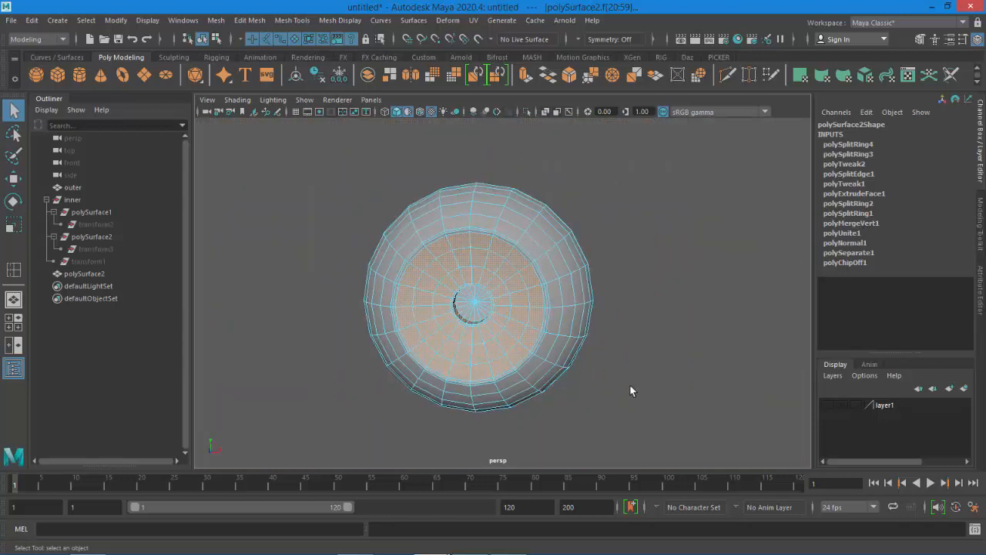
alt+drag(621, 386, 579, 378)
scroll(562, 323, up, 5)
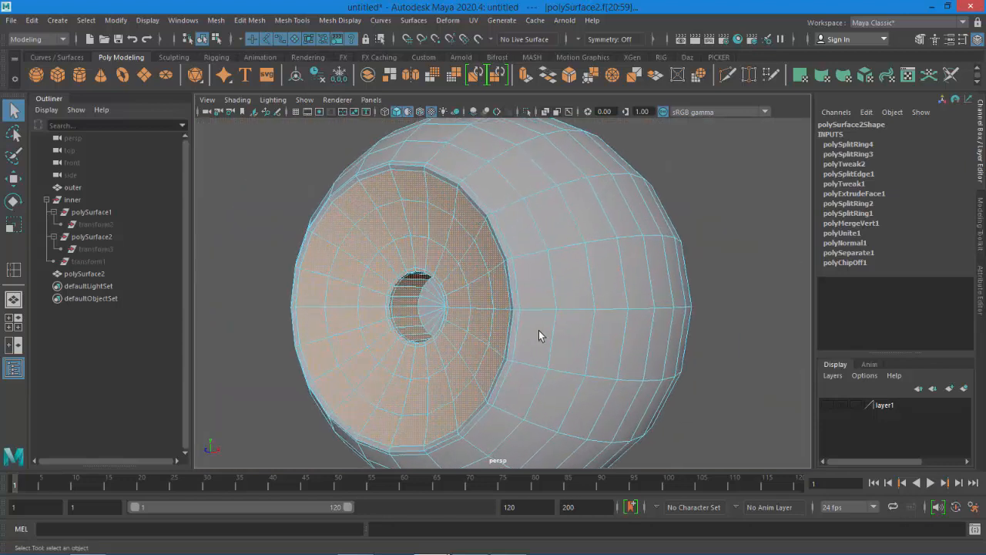
alt+drag(539, 332, 586, 304)
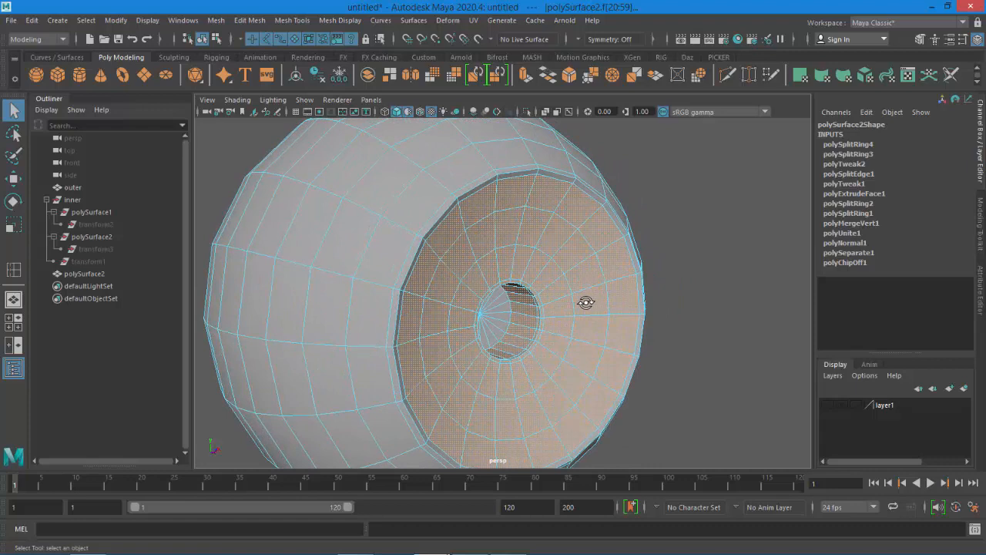
key(3)
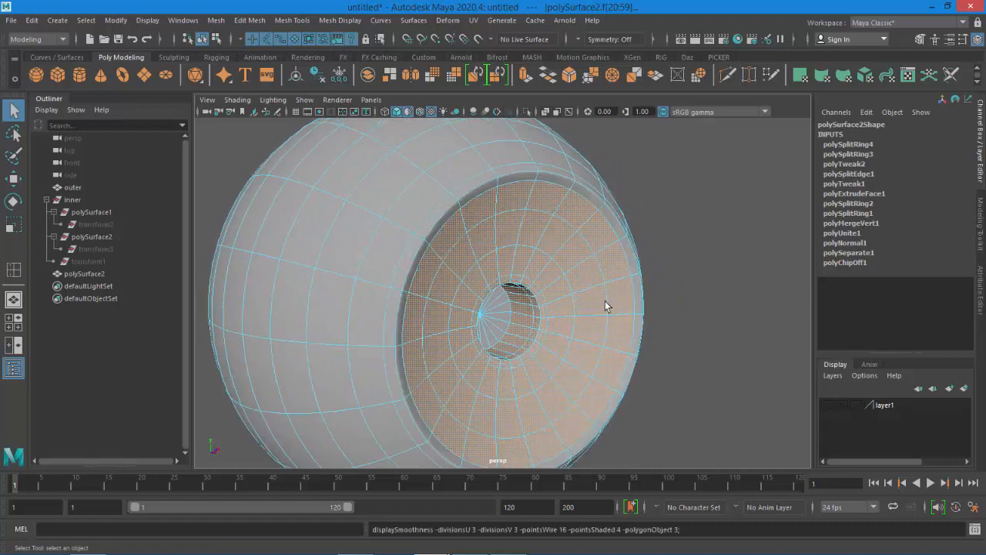
shift+click(516, 179)
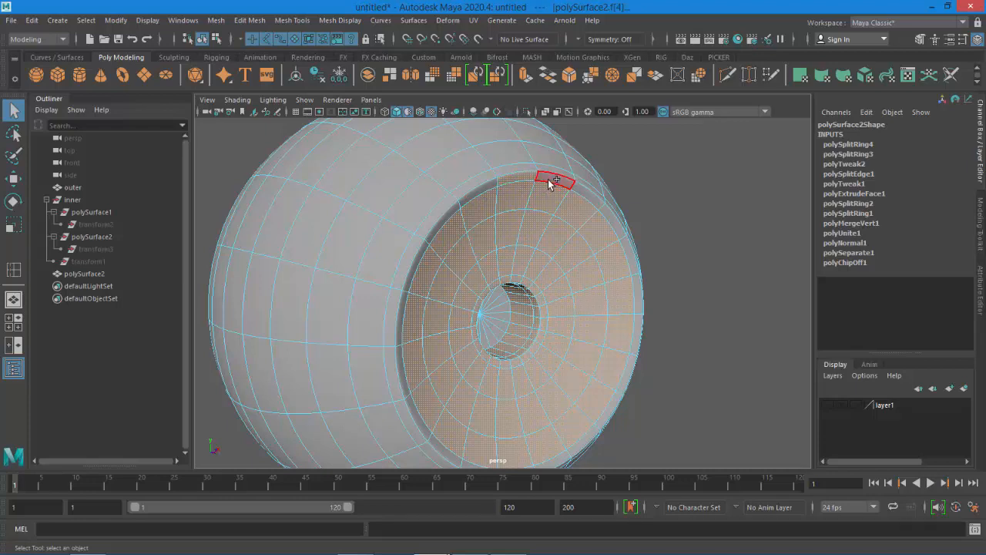
shift+double_click(550, 184)
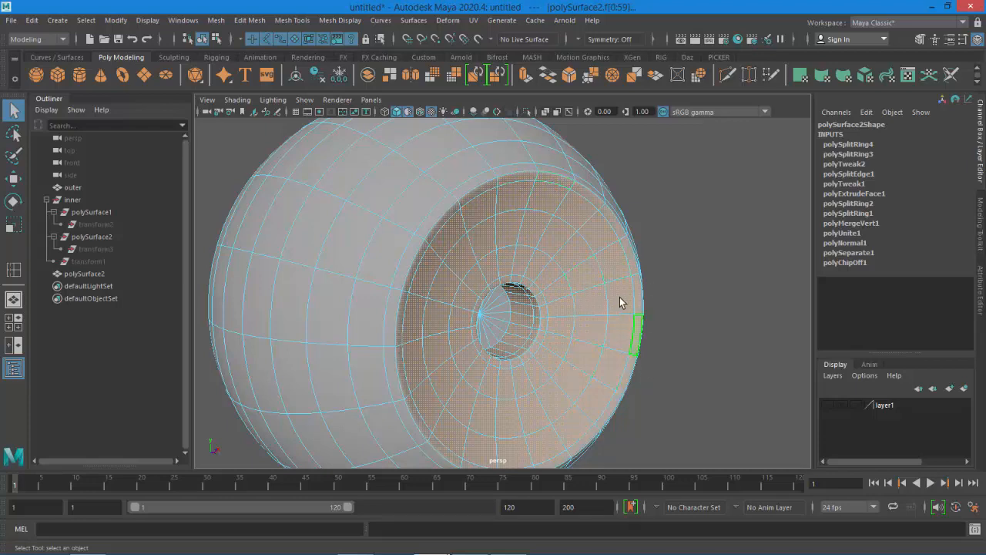
scroll(556, 344, down, 5)
alt+drag(643, 286, 554, 295)
scroll(594, 405, up, 5)
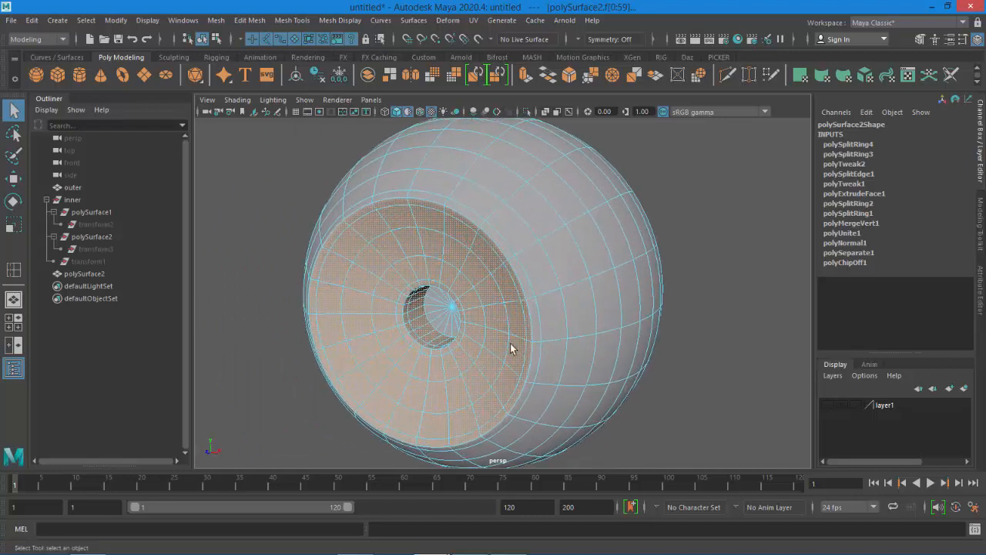
right_click(478, 288)
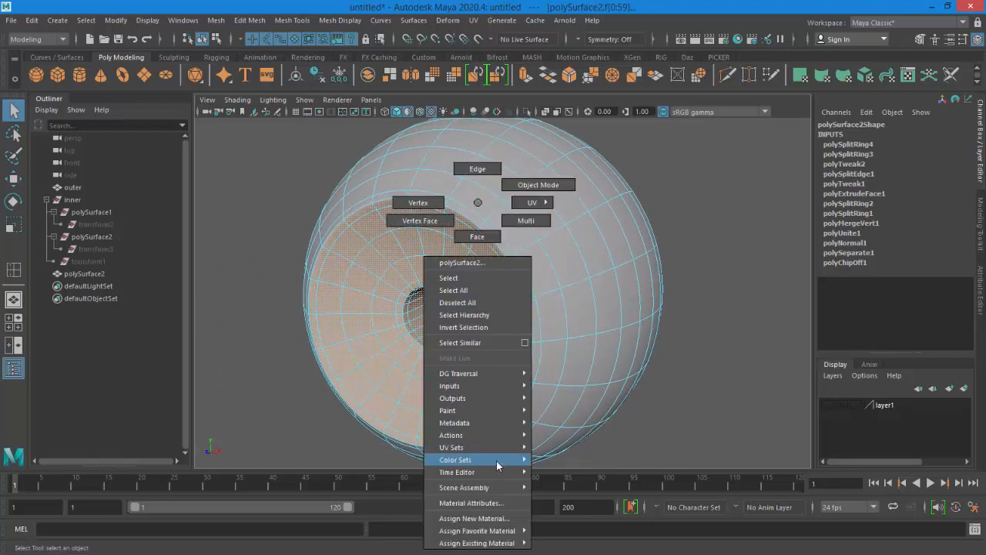
mouse_move(508, 542)
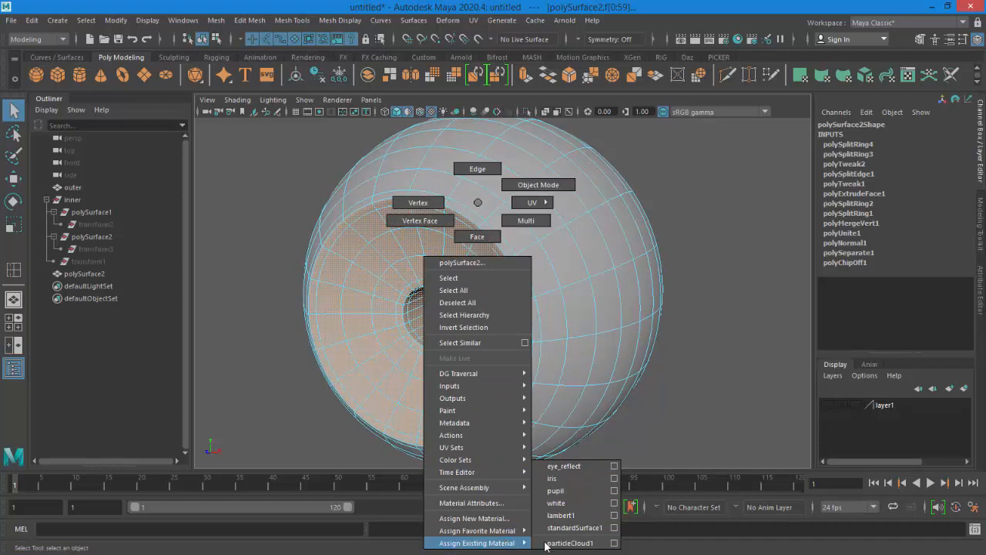
click(563, 479)
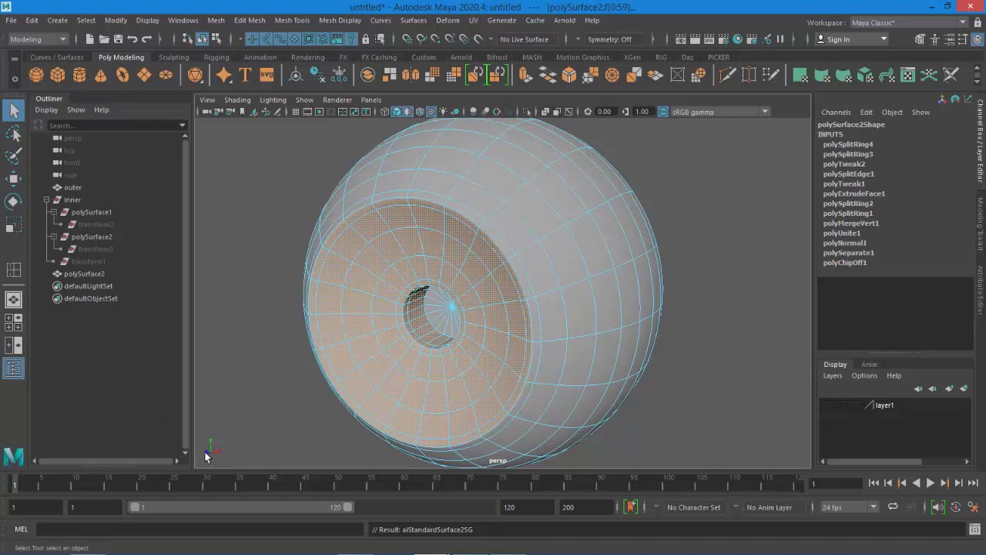
Apply a planar UV mapping projected from the Z axis to the selected iris faces
click(473, 20)
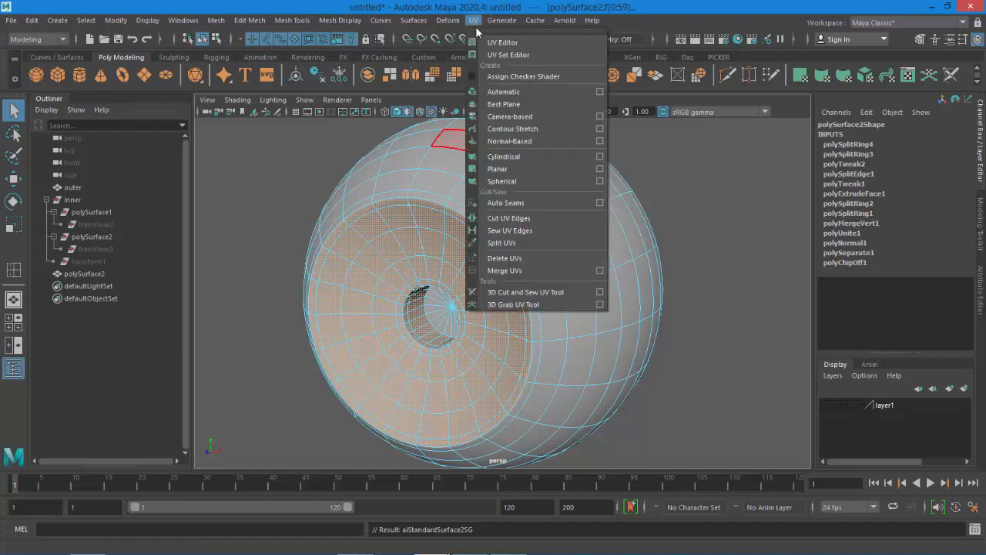
click(600, 168)
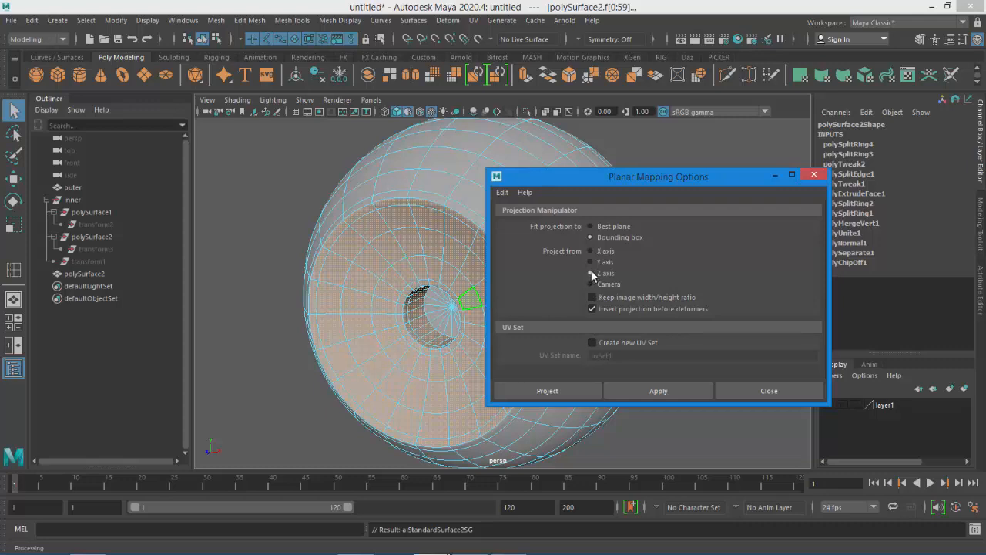
click(578, 391)
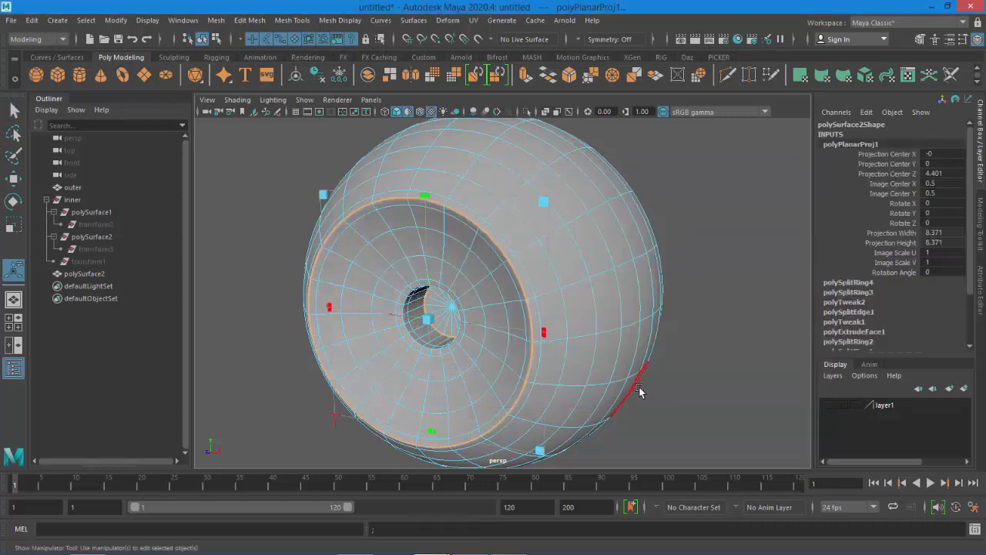
click(717, 318)
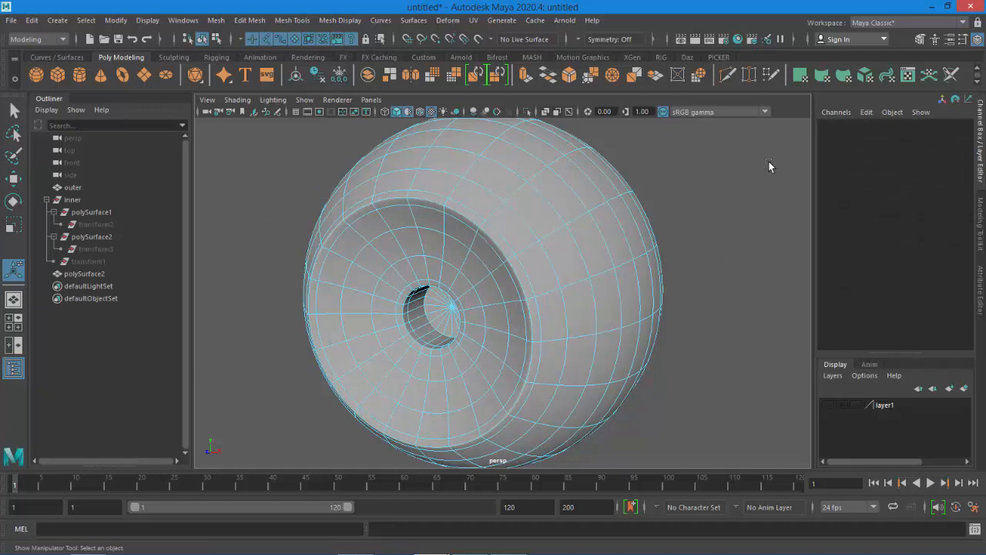
Select the eyeball mesh polySurface2, switch off smooth preview, and delete its construction history
right_drag(599, 203, 694, 189)
click(694, 285)
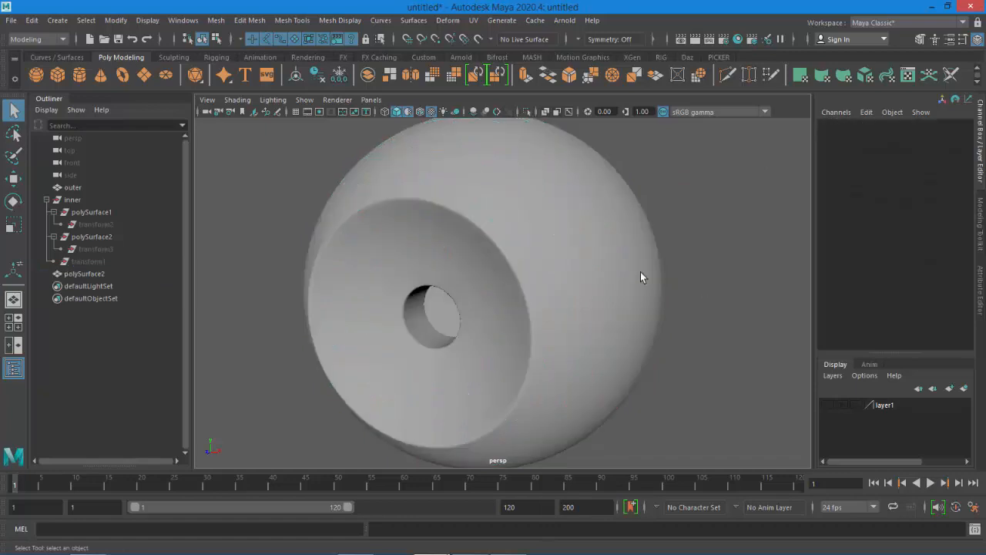
click(640, 272)
key(1)
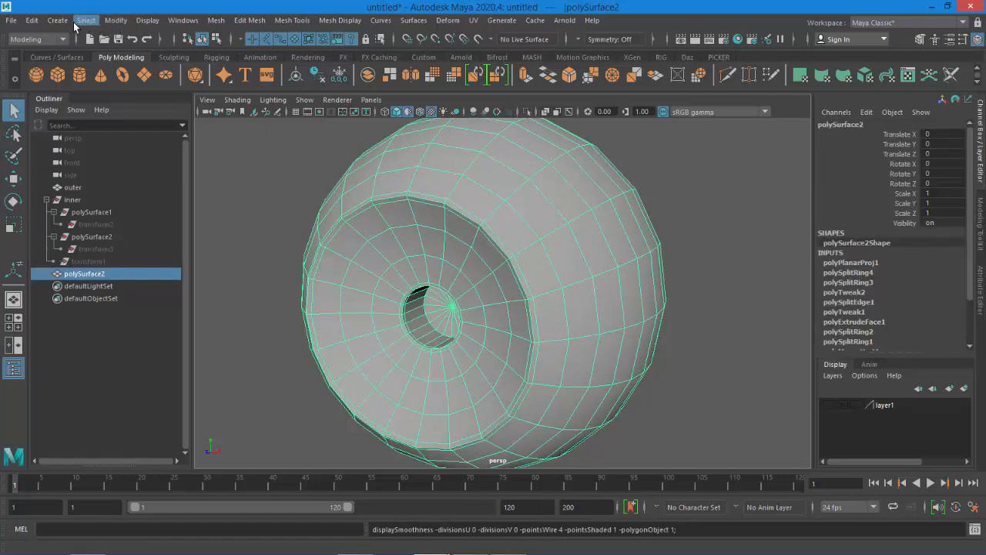
click(31, 21)
mouse_move(94, 165)
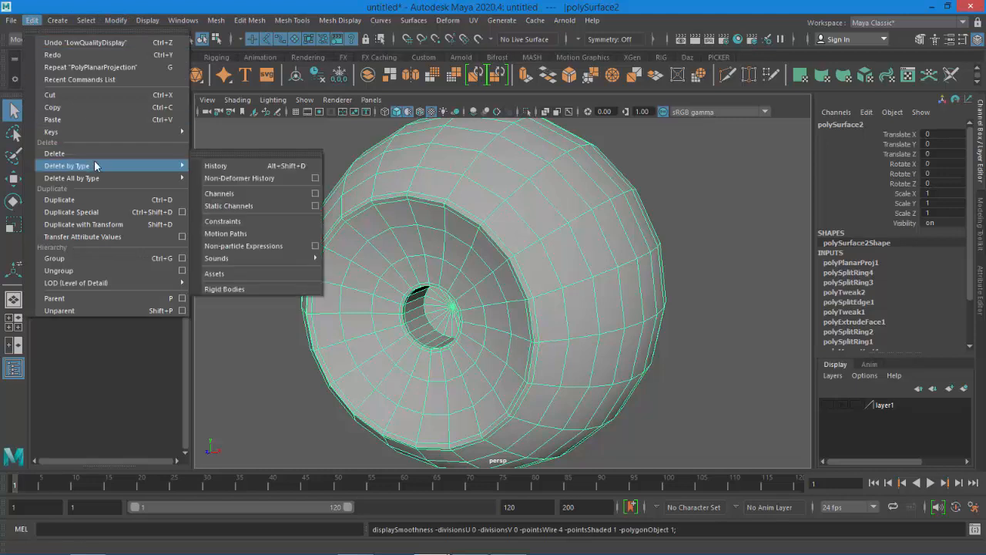
click(224, 165)
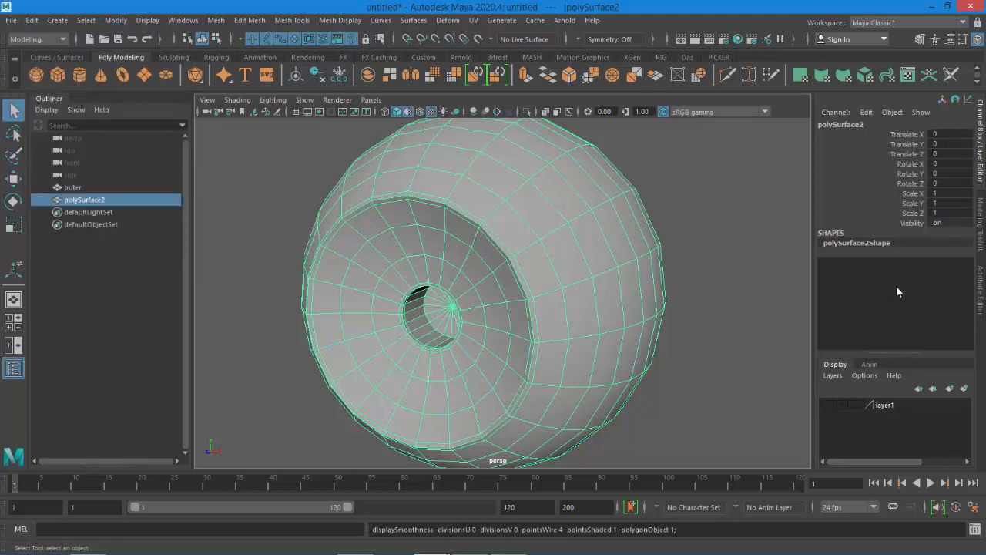
In the white material's attributes, set specular roughness to 1, specular color to black, and lower the specular weight
click(980, 291)
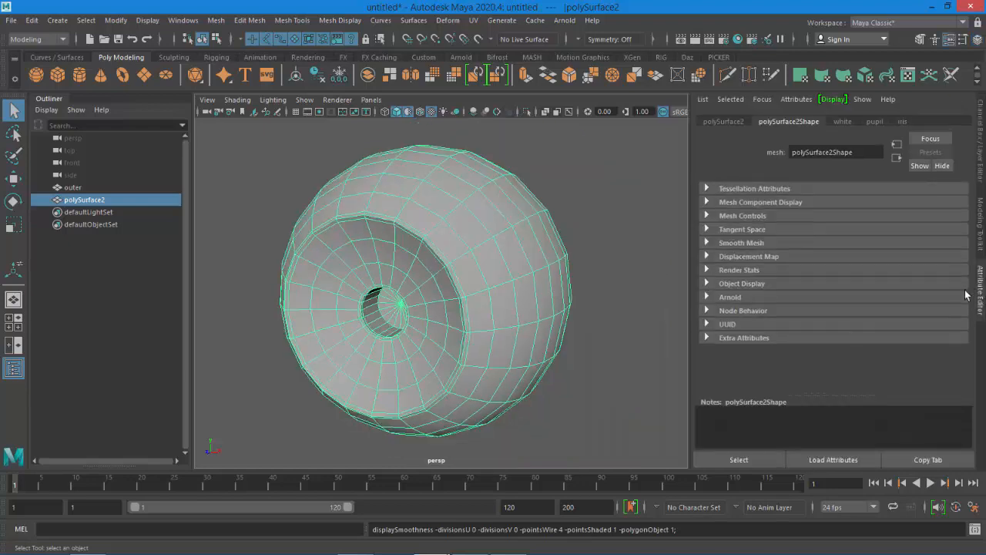
click(843, 122)
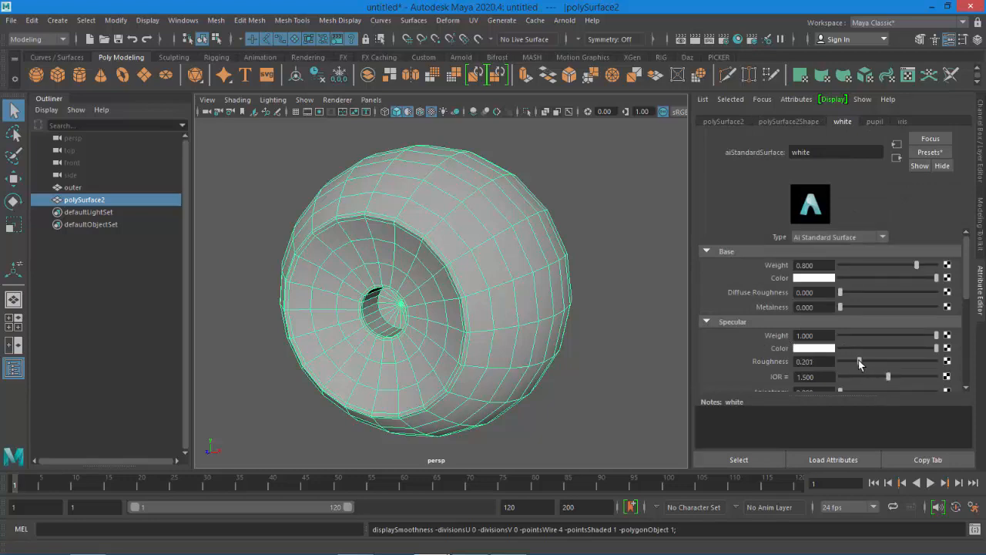
drag(859, 361, 983, 376)
drag(936, 350, 767, 359)
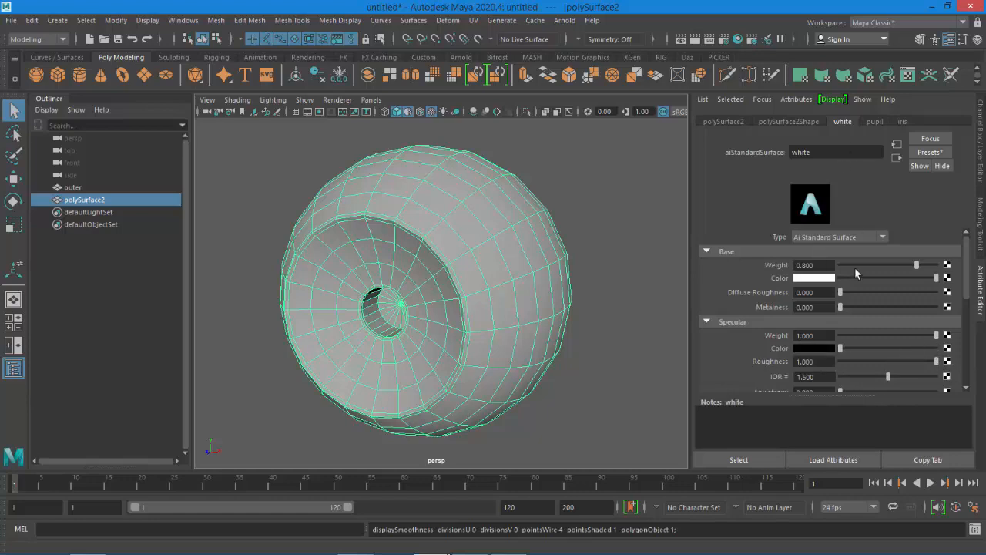
drag(937, 335, 738, 348)
In the pupil material, set specular roughness to 1, specular color to black and specular weight to 0
click(874, 121)
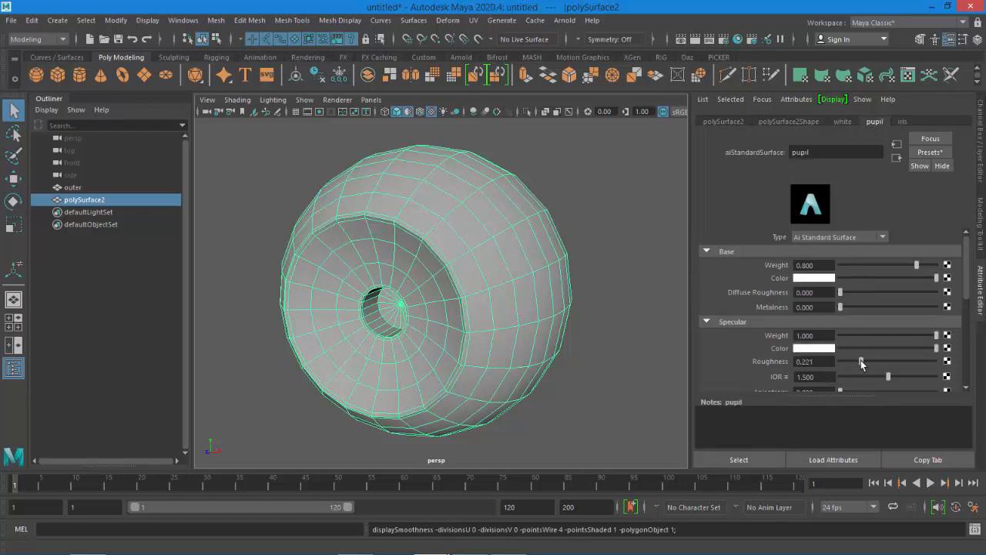
drag(861, 360, 969, 378)
drag(936, 347, 749, 359)
drag(935, 335, 751, 347)
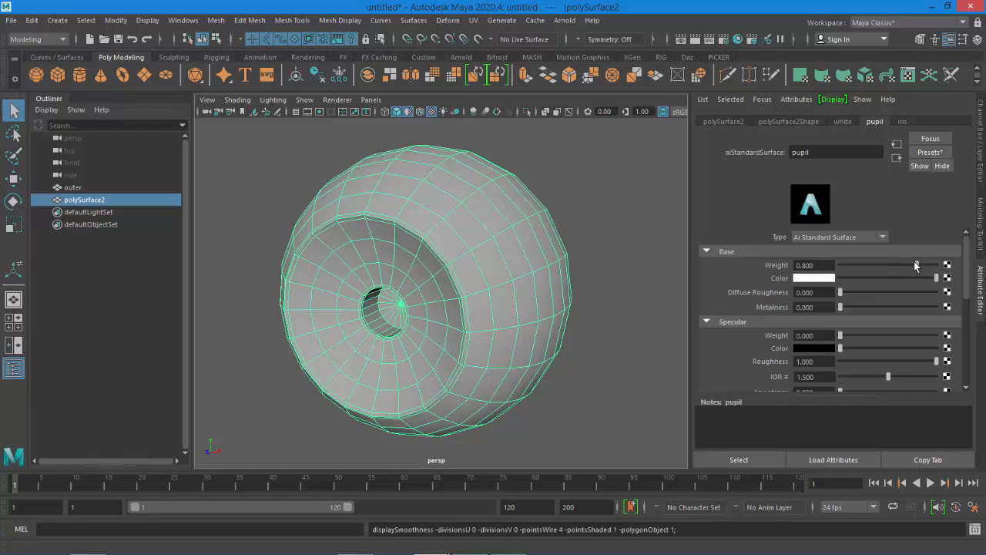
Set the pupil material's base weight to 1 and its base color to black, then deselect everything
drag(915, 264, 971, 270)
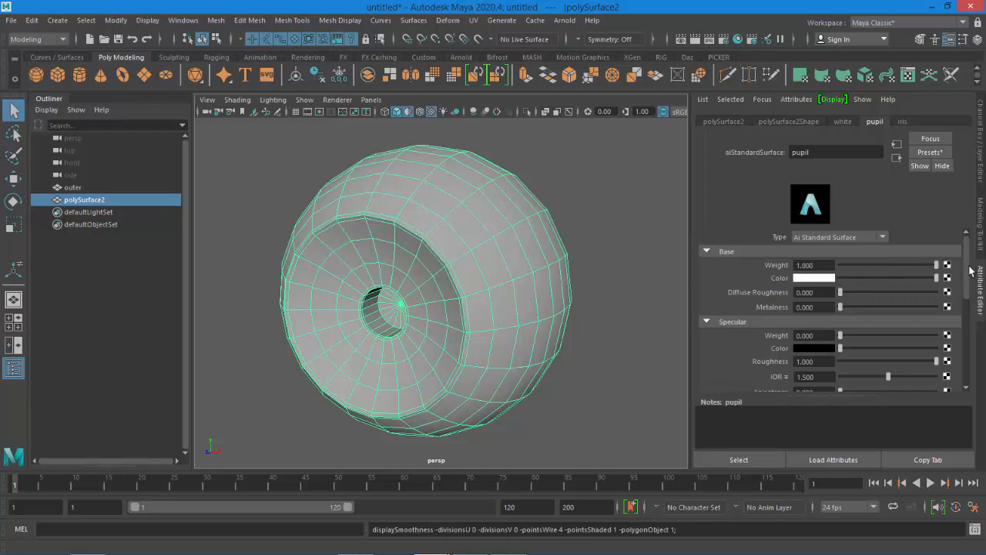
click(819, 278)
click(826, 260)
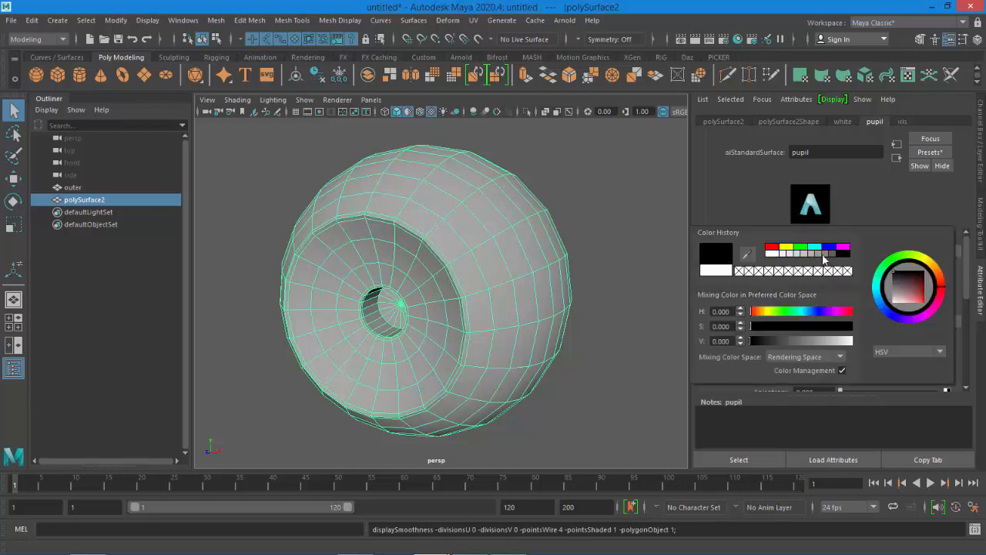
click(601, 259)
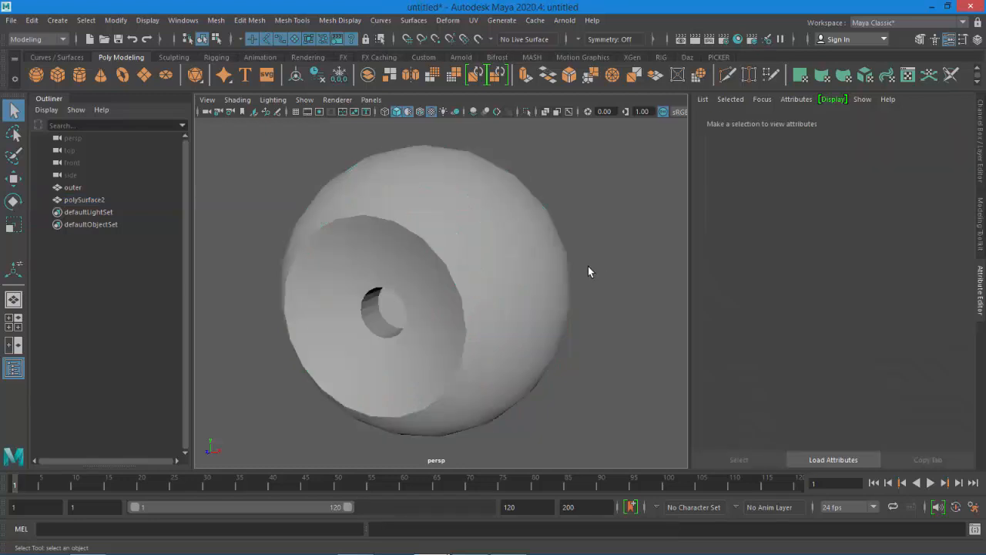
Select the eyeball and, in its iris material, set specular color to black, specular weight 0, roughness 1 and base weight 1
click(407, 111)
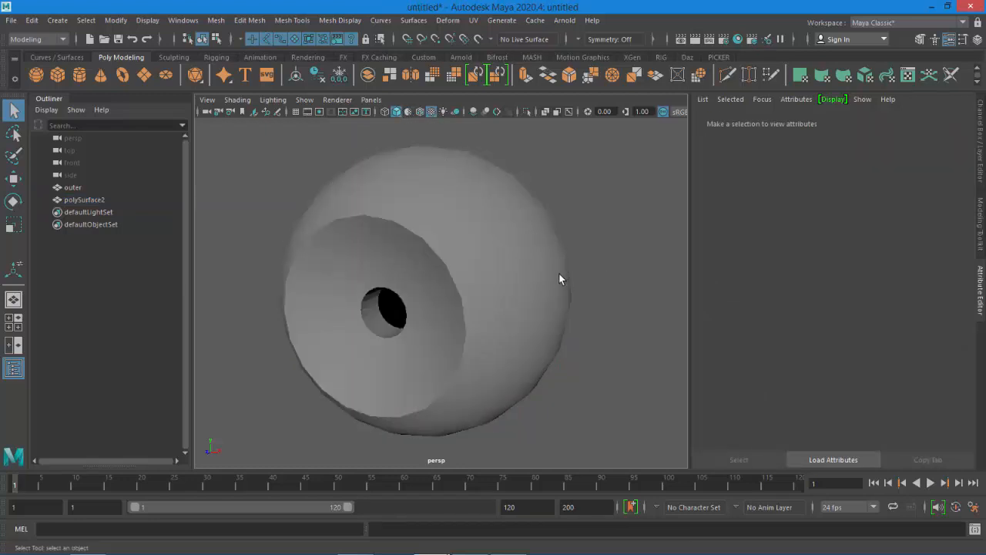
alt+drag(560, 273, 614, 266)
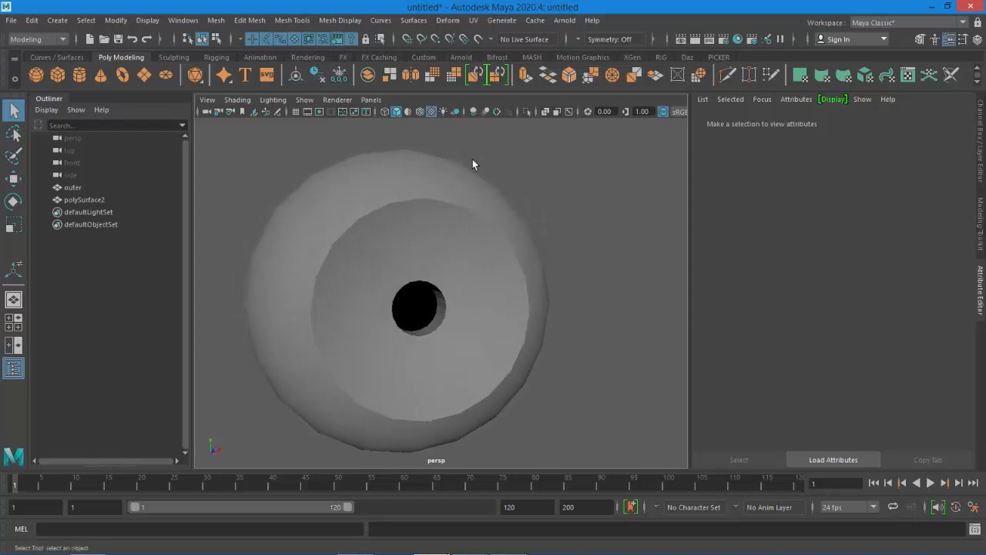
click(408, 111)
click(408, 113)
click(513, 269)
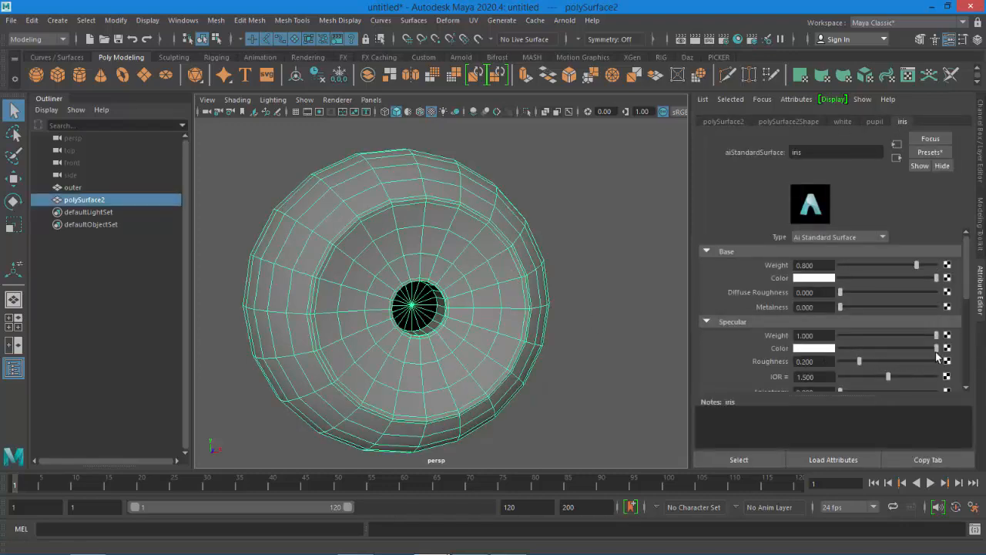
drag(936, 352, 793, 357)
drag(928, 335, 963, 373)
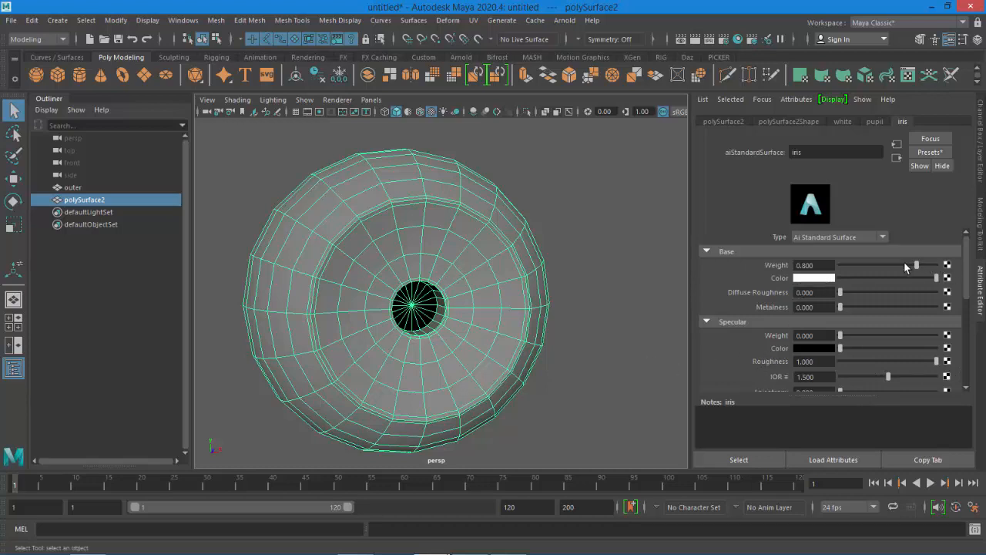
drag(916, 265, 958, 274)
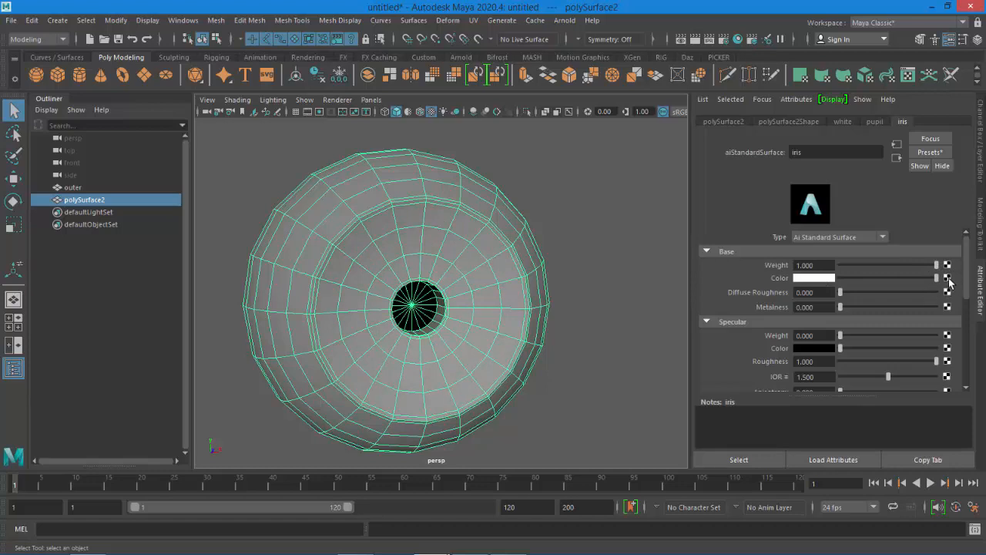
Map a Ramp texture to the iris material's base color and set the ramp type to Circular Ramp
click(947, 278)
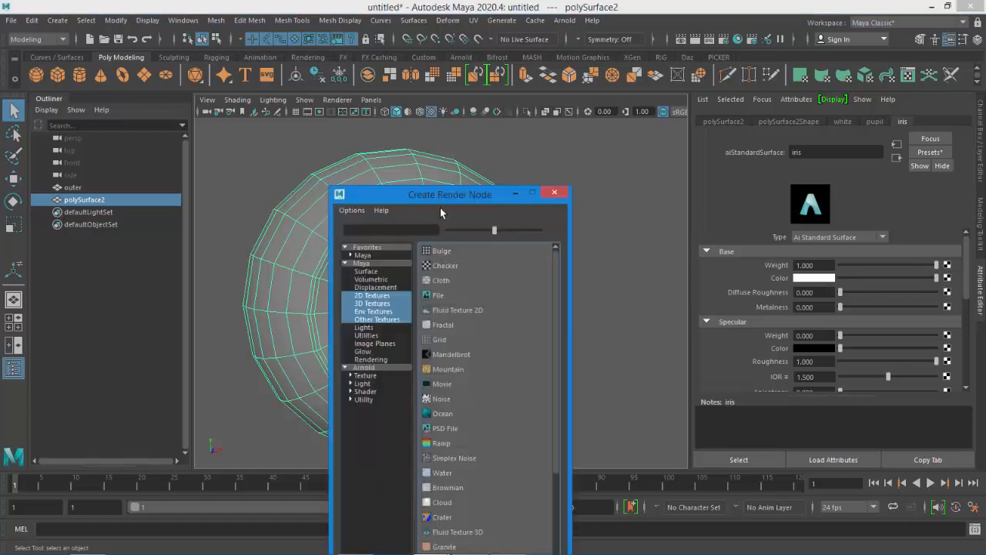
drag(498, 196, 620, 150)
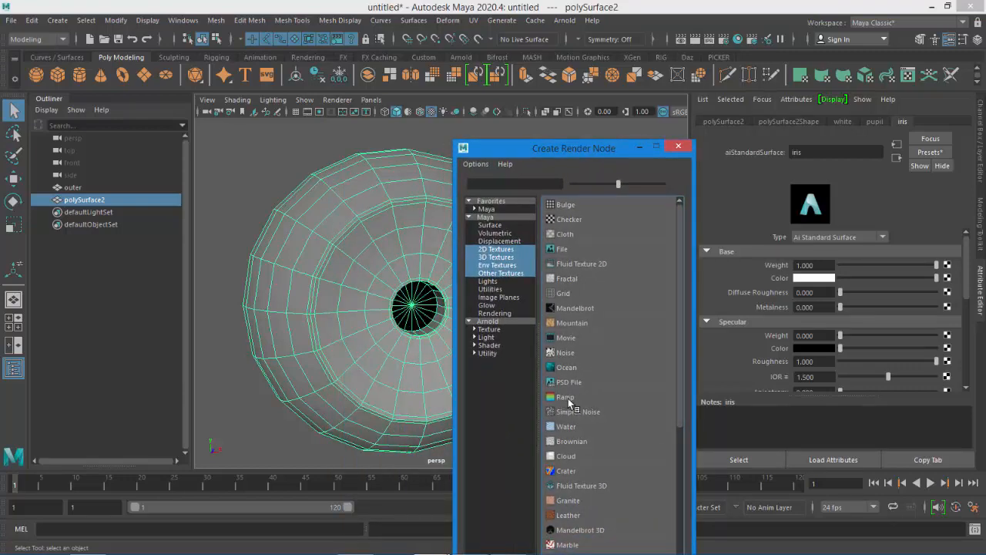
click(568, 397)
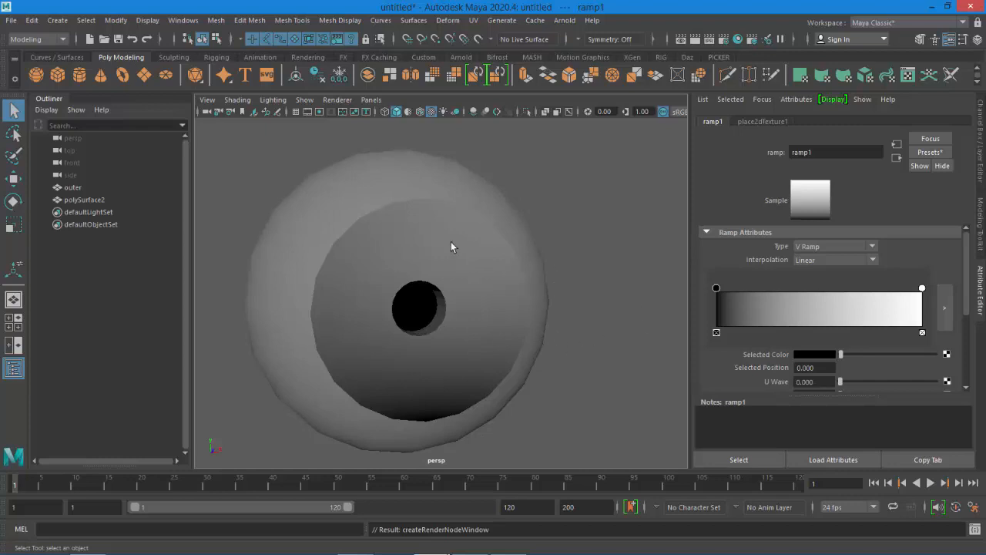
click(828, 247)
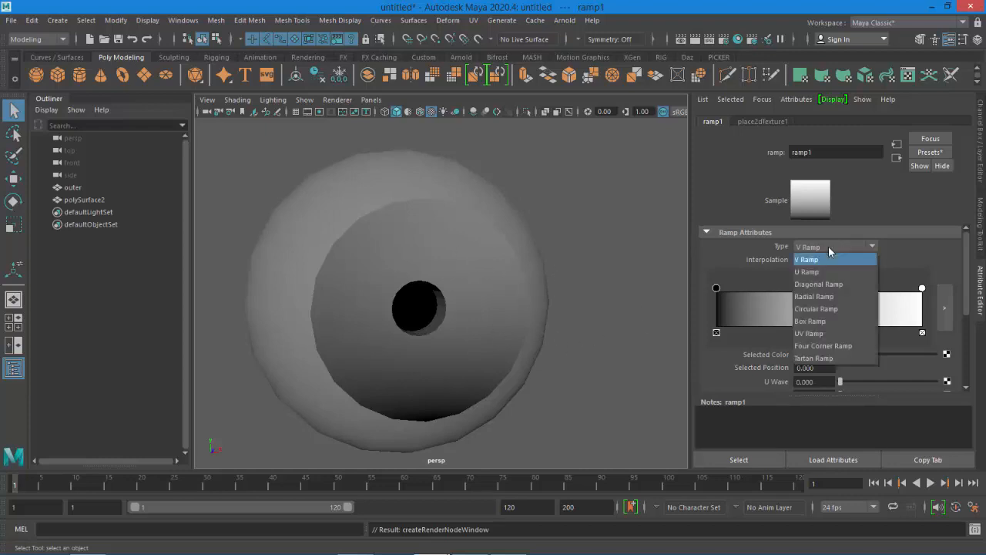
click(816, 309)
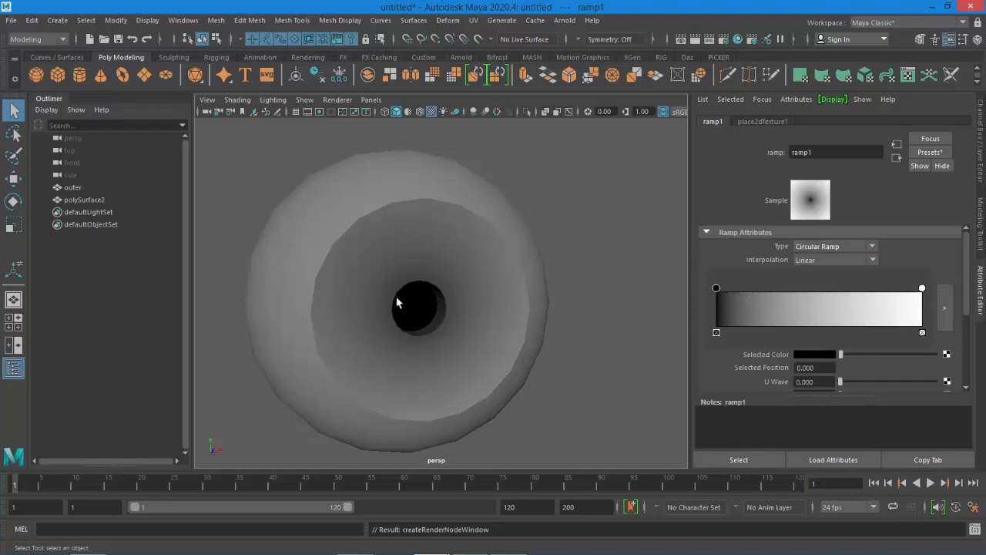
Add ramp handles to make a solid black pupil centre ending around position 0.21, then white
click(734, 293)
drag(735, 288, 746, 292)
drag(850, 355, 831, 353)
drag(747, 293, 750, 293)
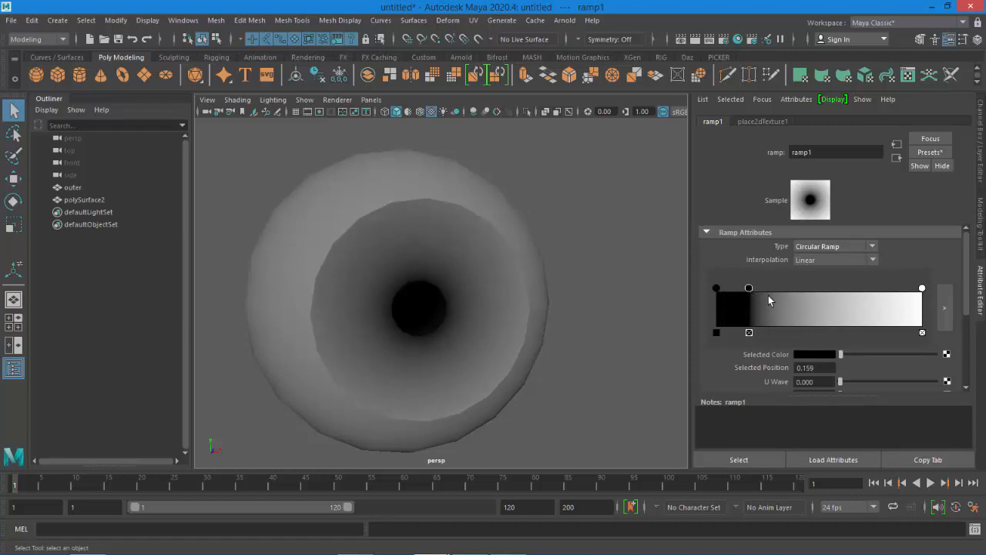
click(778, 293)
drag(858, 355, 935, 354)
drag(749, 289, 759, 290)
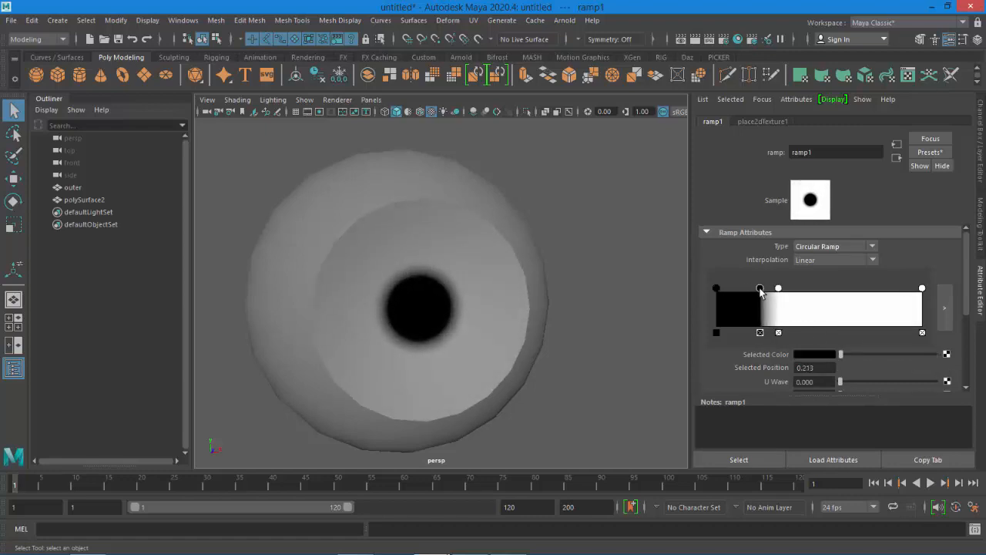
Add handles near the ramp's outer end and set them to black, forming a dark outer iris ring from about 0.68
click(420, 113)
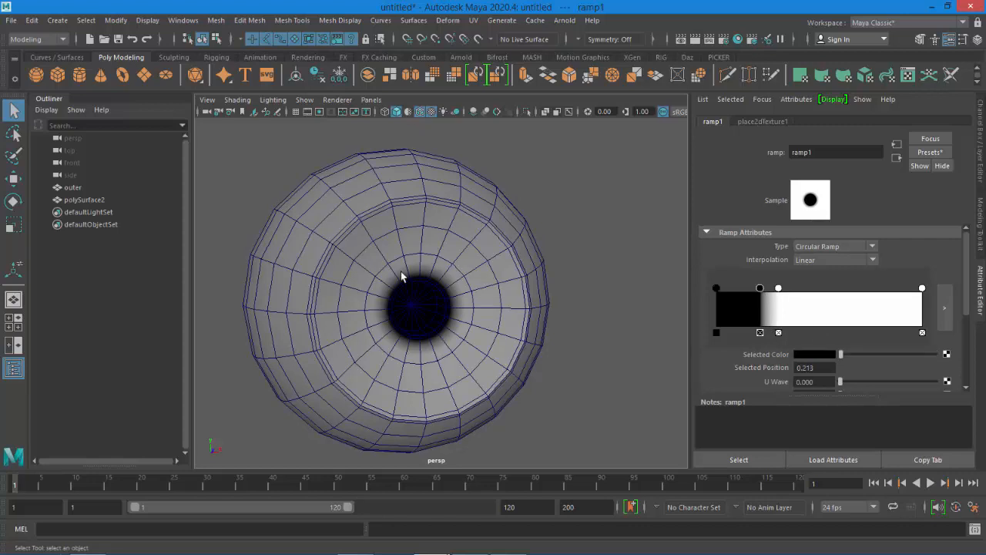
drag(761, 291, 766, 293)
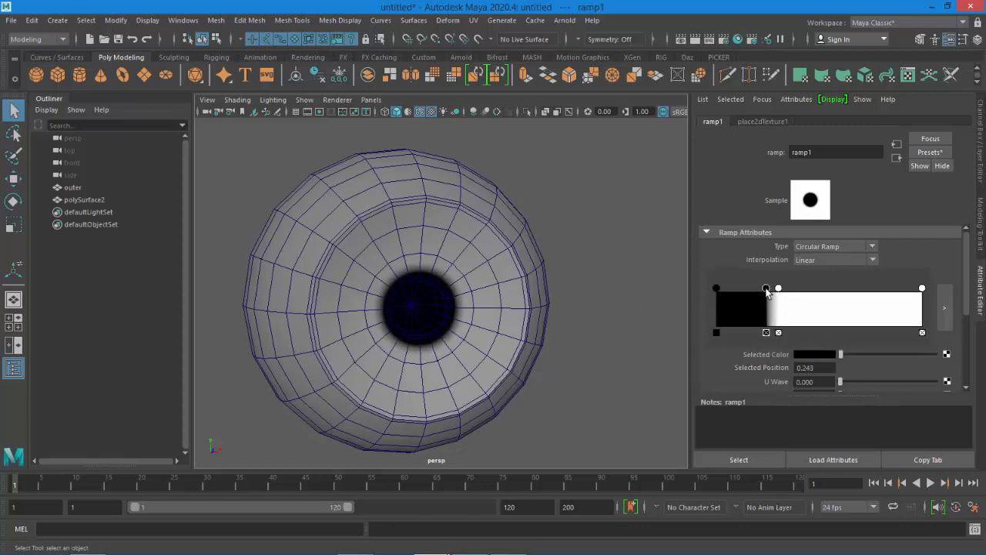
click(843, 312)
click(881, 294)
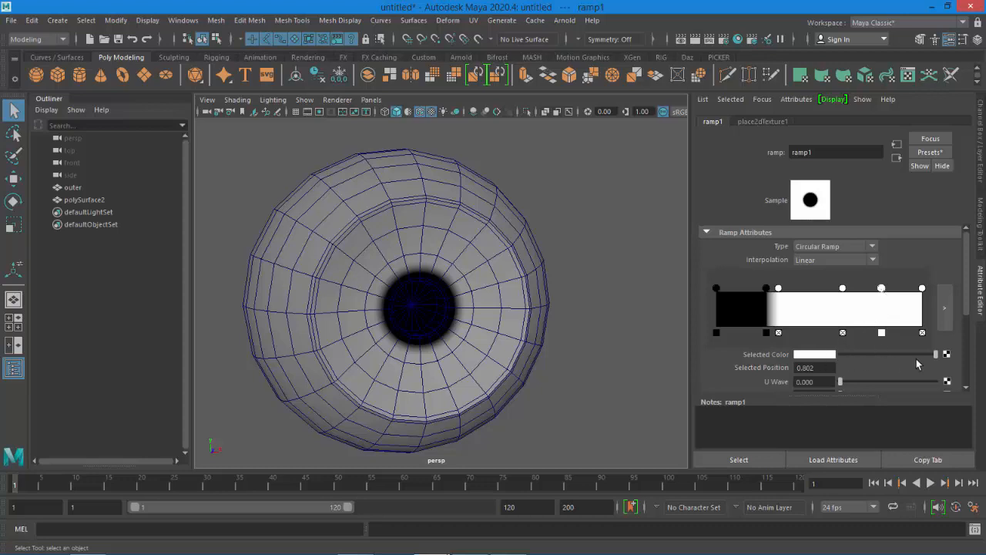
drag(935, 354, 809, 363)
click(923, 289)
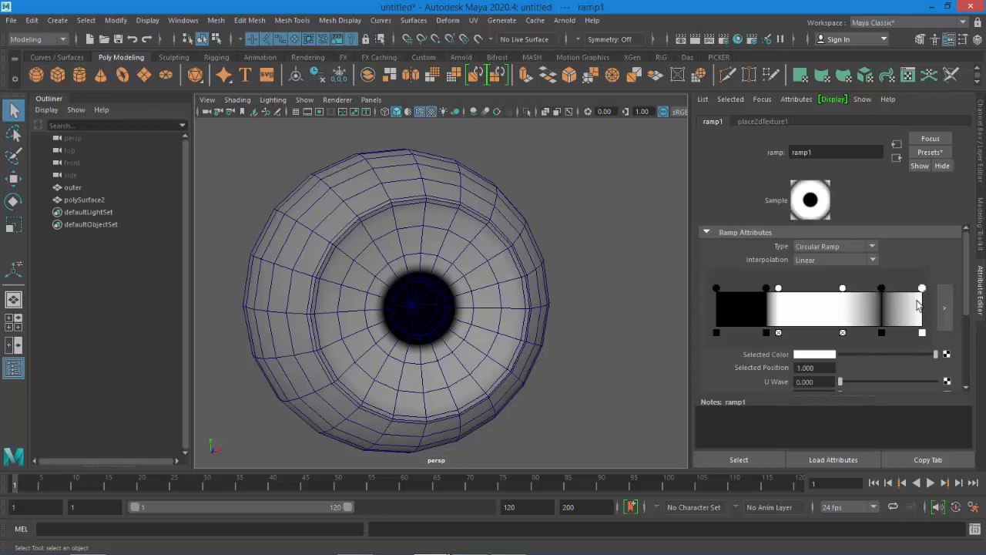
drag(936, 354, 832, 363)
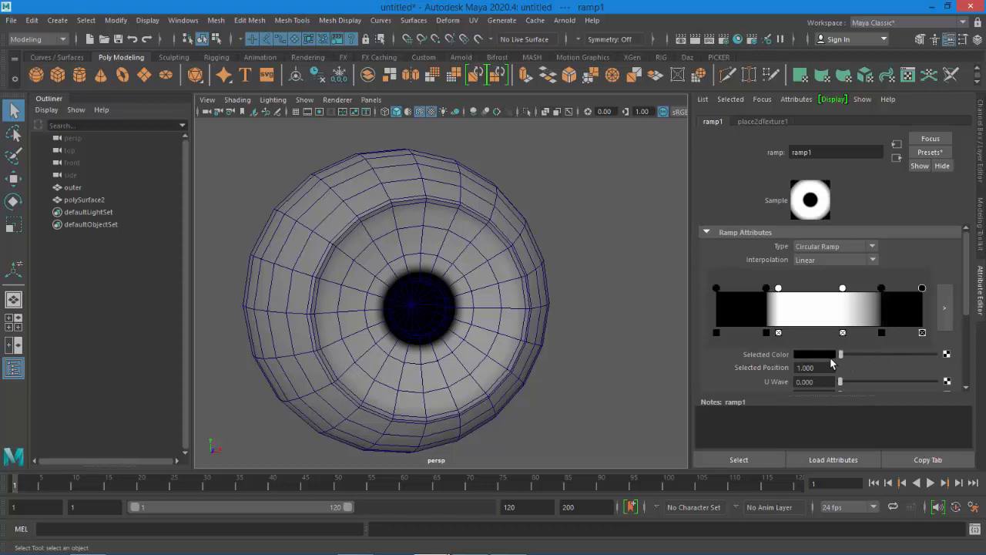
drag(880, 291, 858, 295)
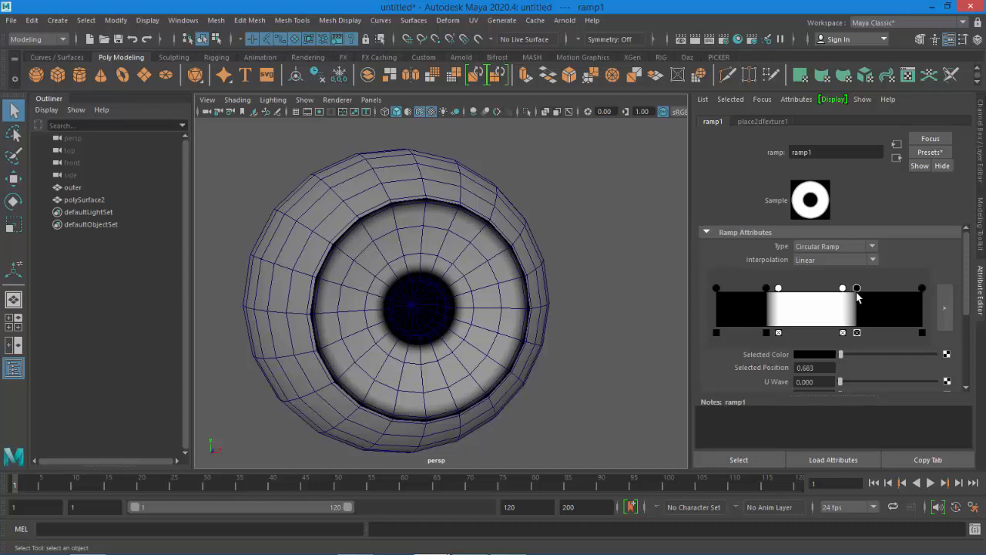
Turn on smooth preview for the eyeball and move the ramp's inner white handle to about position 0.52
click(507, 221)
key(3)
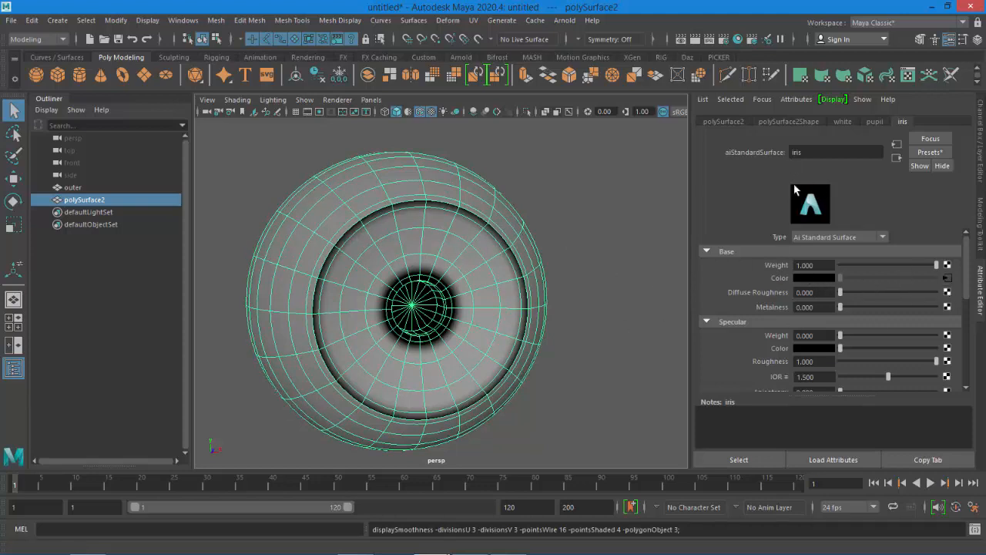
click(946, 279)
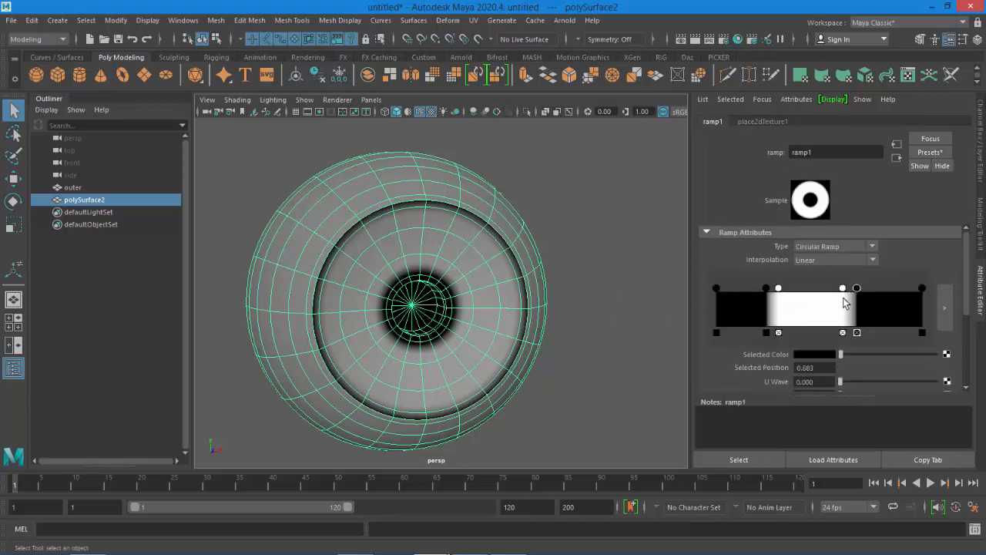
click(842, 288)
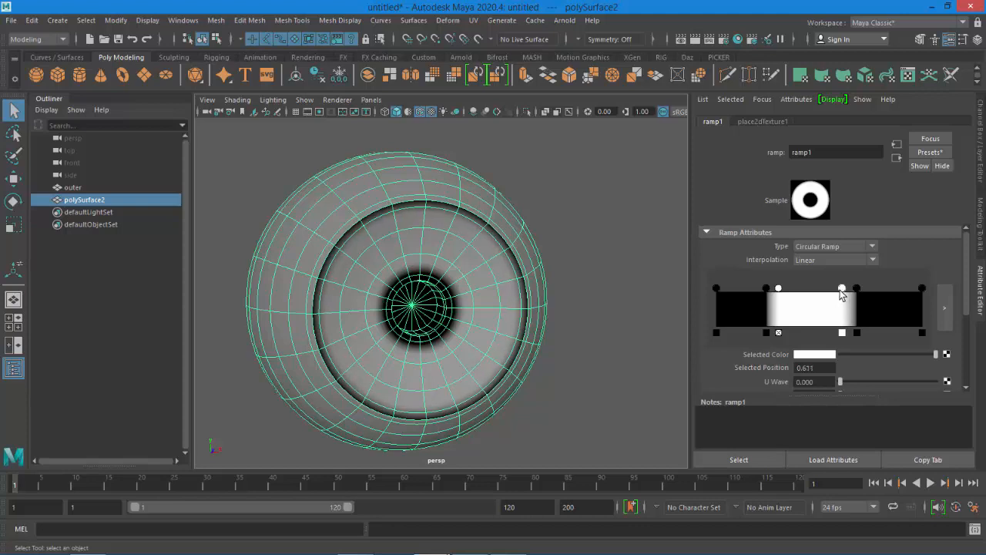
mouse_move(841, 290)
mouse_down()
mouse_move(782, 292)
mouse_move(823, 291)
mouse_up()
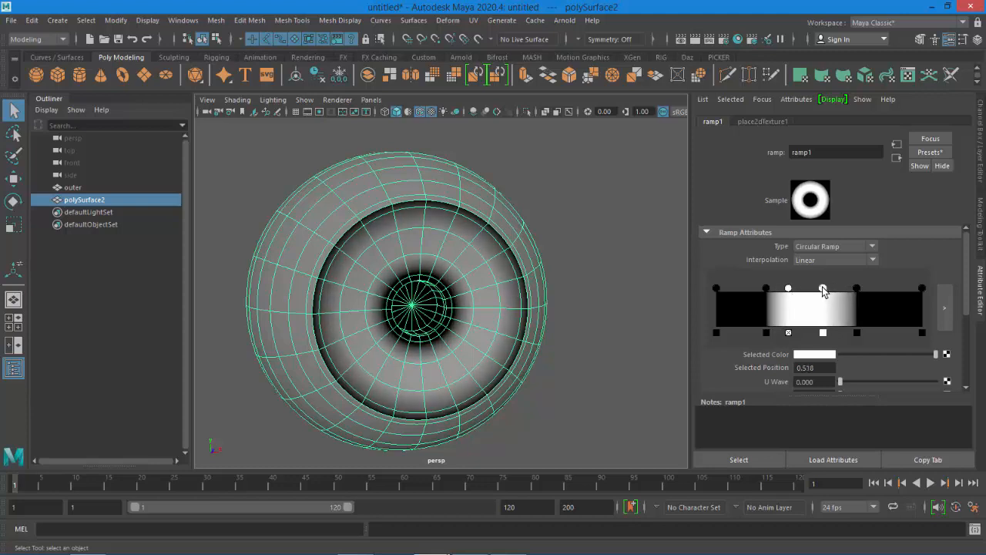
alt+drag(557, 293, 629, 307)
click(628, 303)
alt+drag(576, 339, 469, 182)
click(420, 111)
mouse_move(614, 342)
alt+mouse_down()
mouse_move(709, 337)
mouse_move(693, 326)
mouse_move(537, 332)
mouse_move(702, 341)
mouse_move(647, 339)
alt+mouse_up()
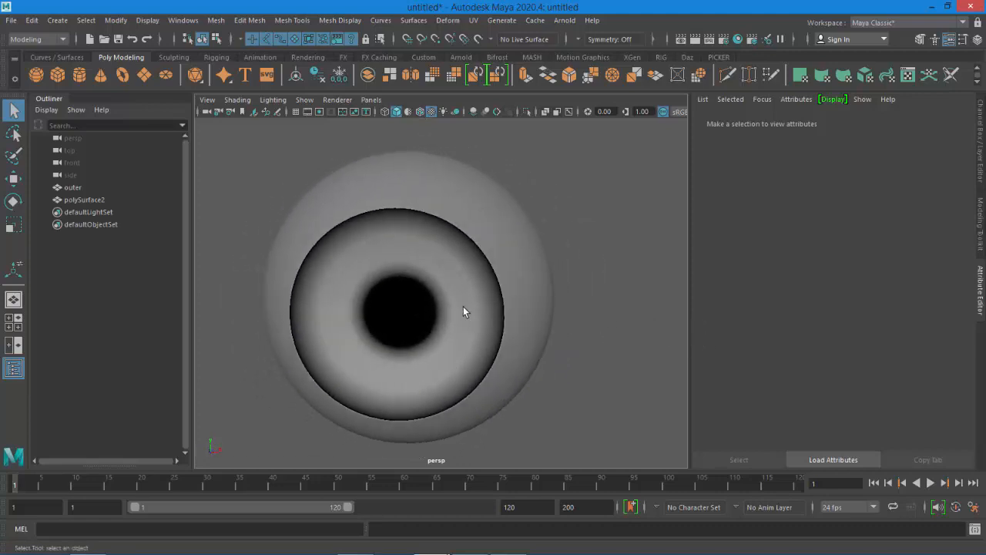
Reselect the eyeball, select the ramp handle at 0.35, and map a Noise texture to its color
click(515, 300)
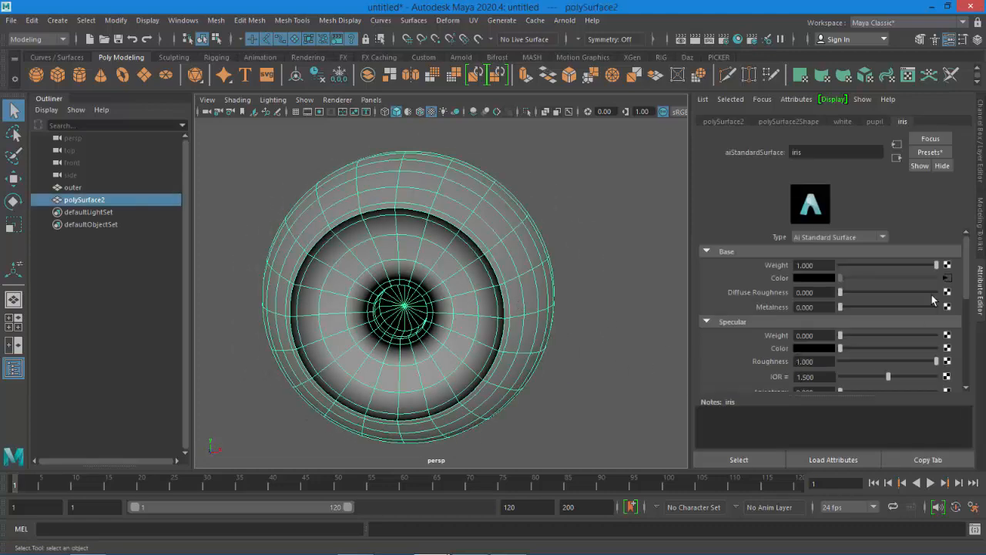
click(946, 277)
click(788, 289)
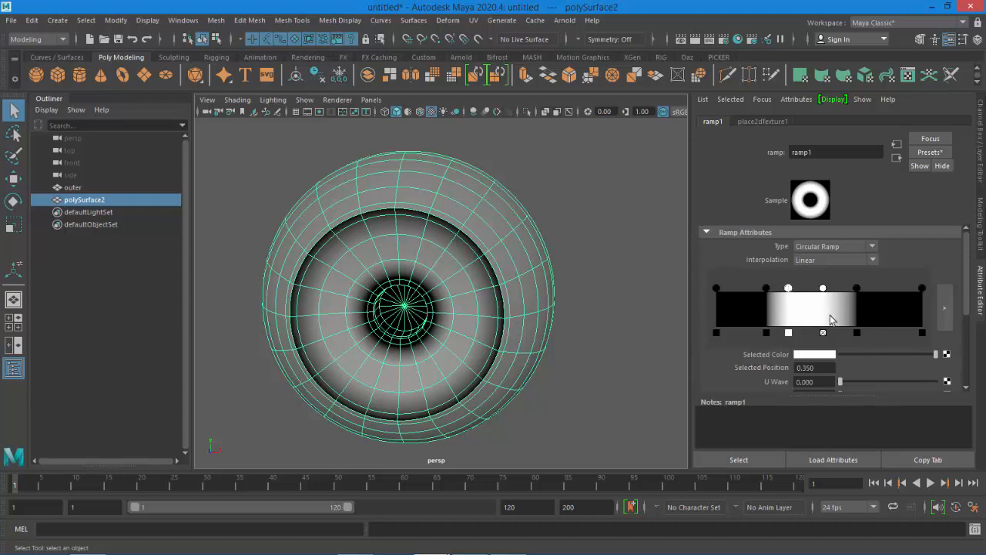
click(947, 354)
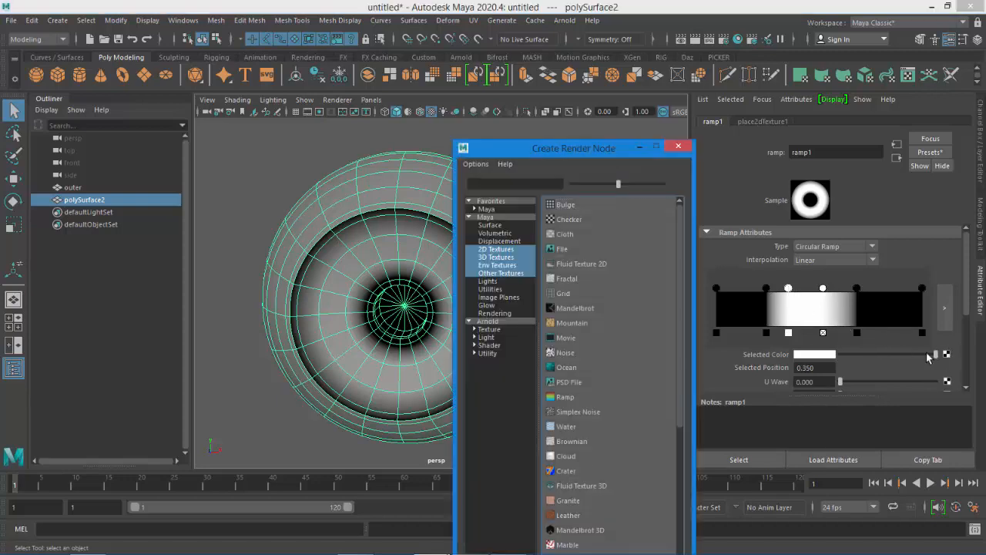
click(565, 355)
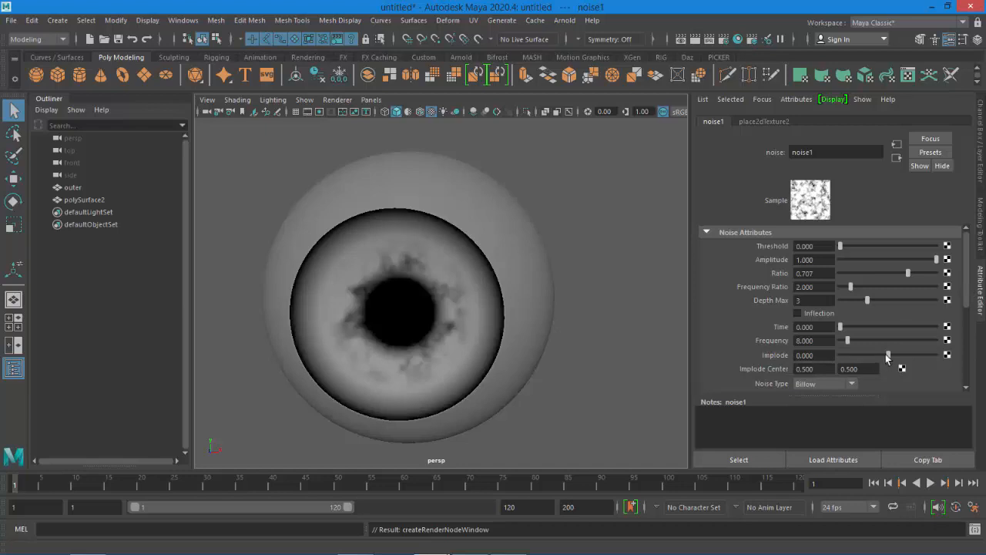
Set the noise's implode to 1 and its color gain to a reddish brown
drag(886, 356, 946, 366)
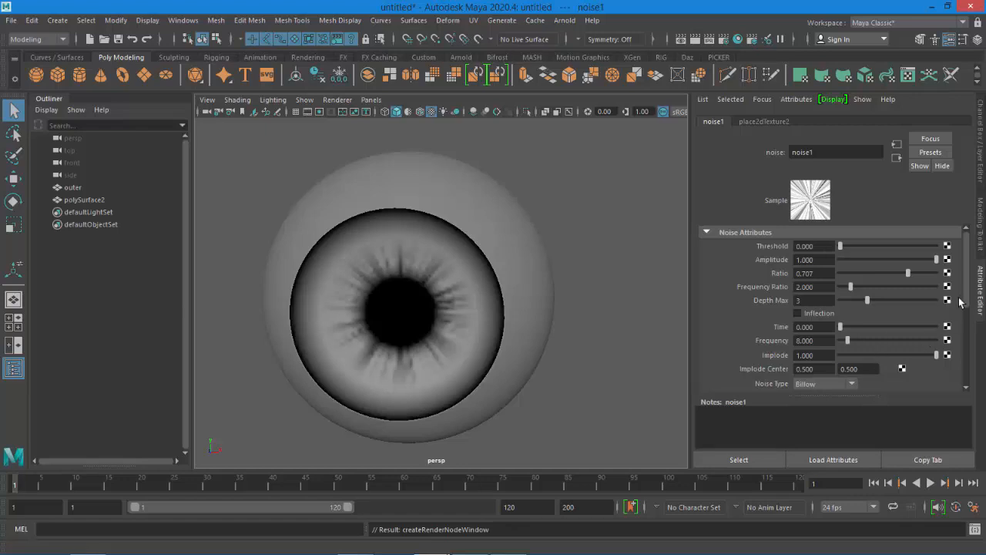
drag(966, 296, 969, 358)
scroll(966, 302, up, 1)
click(753, 339)
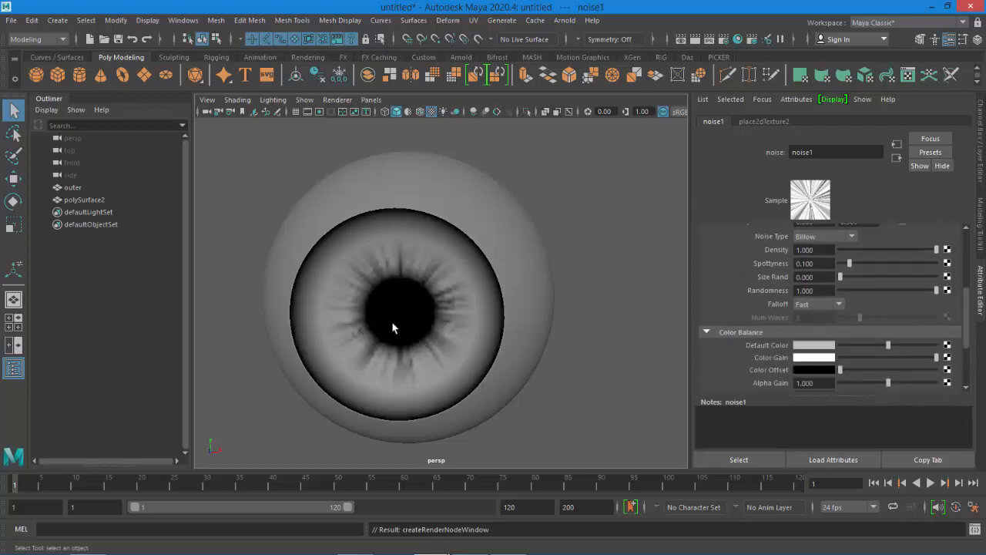
click(811, 359)
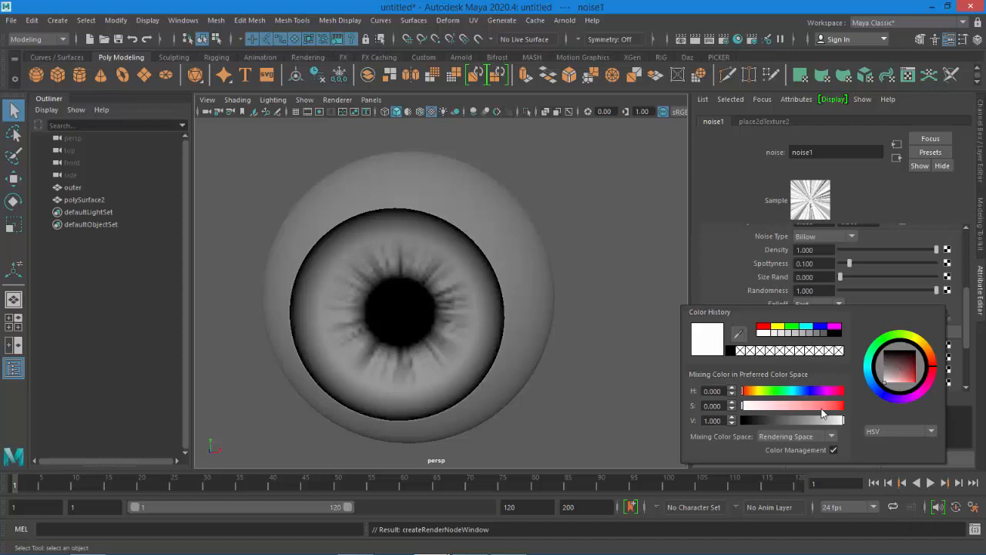
click(910, 373)
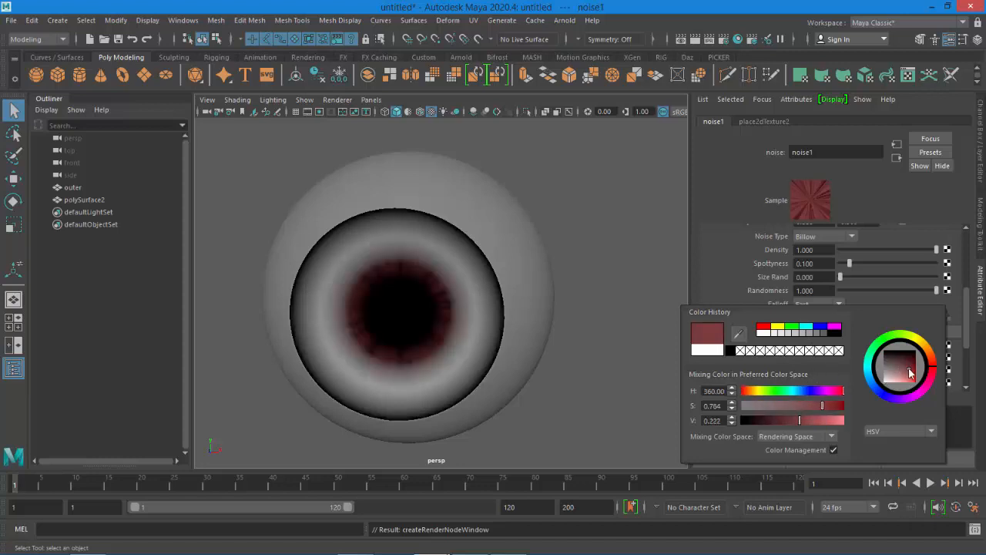
click(935, 370)
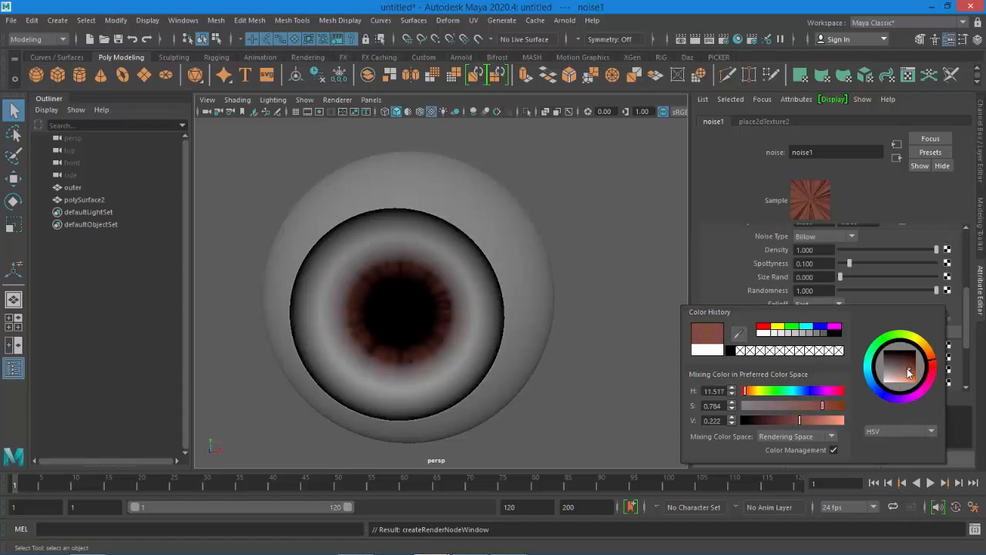
drag(909, 372, 913, 375)
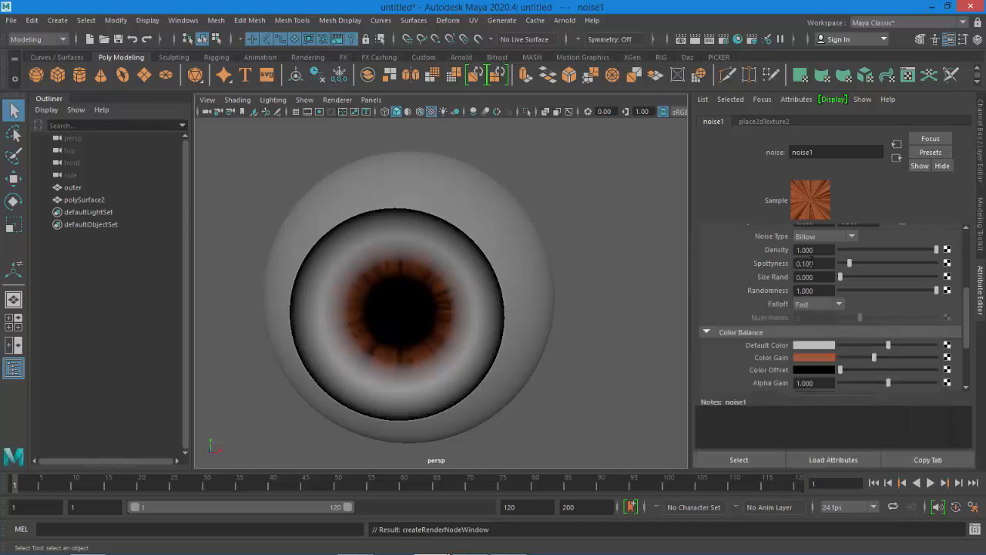
Select the ramp's white handle at about 0.52 and map a second Noise texture to its color
click(897, 159)
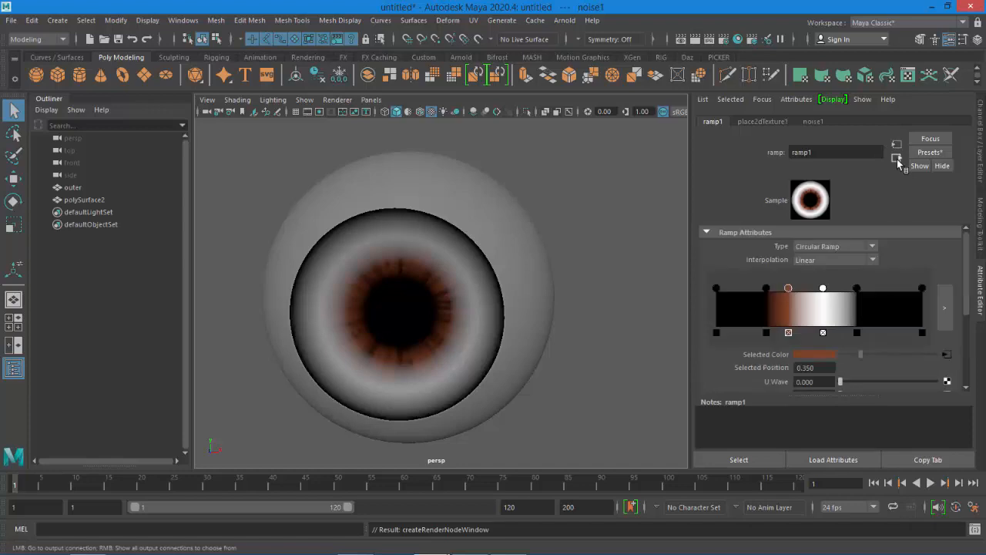
click(823, 289)
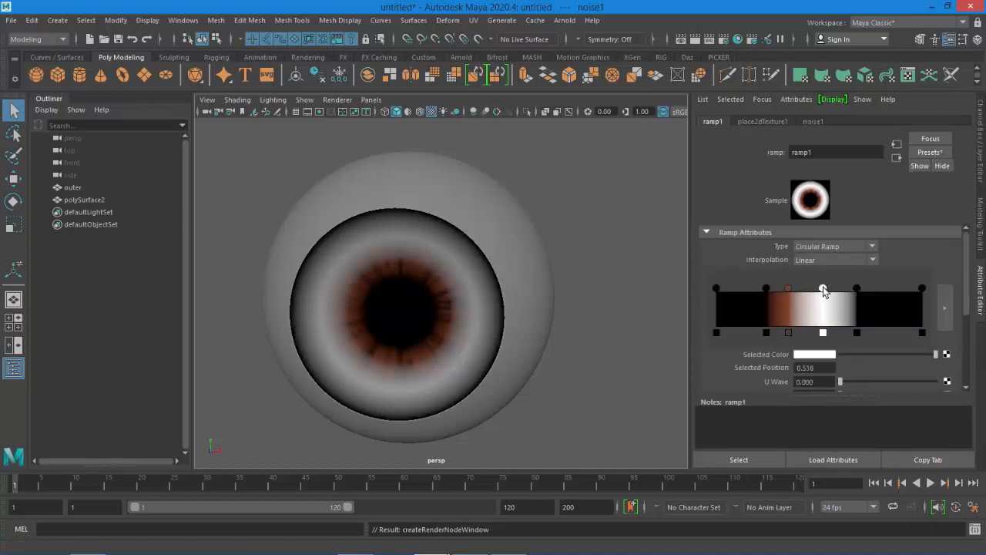
click(947, 354)
click(565, 352)
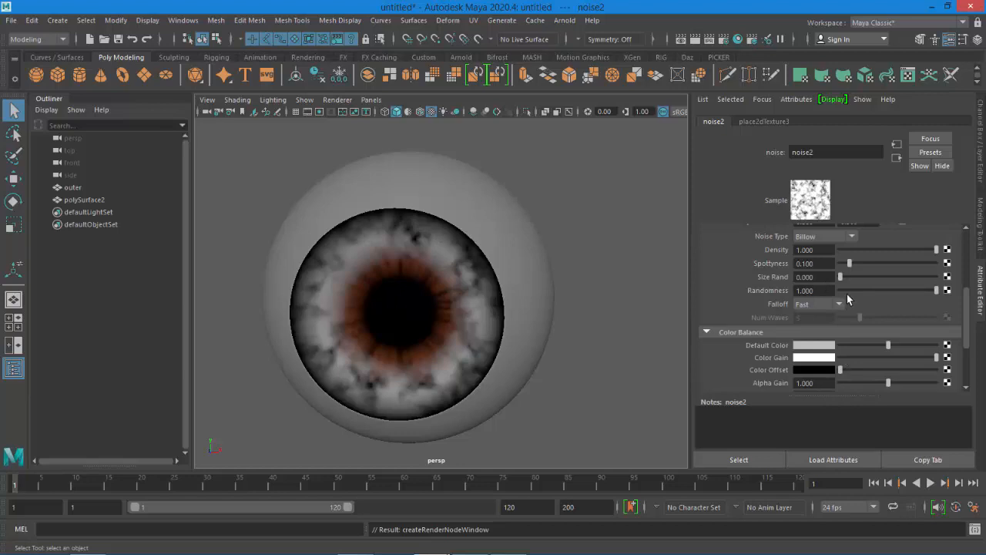
Set the second noise's implode to 1 and its color gain to a dark brown
drag(968, 310, 968, 291)
drag(887, 260, 972, 270)
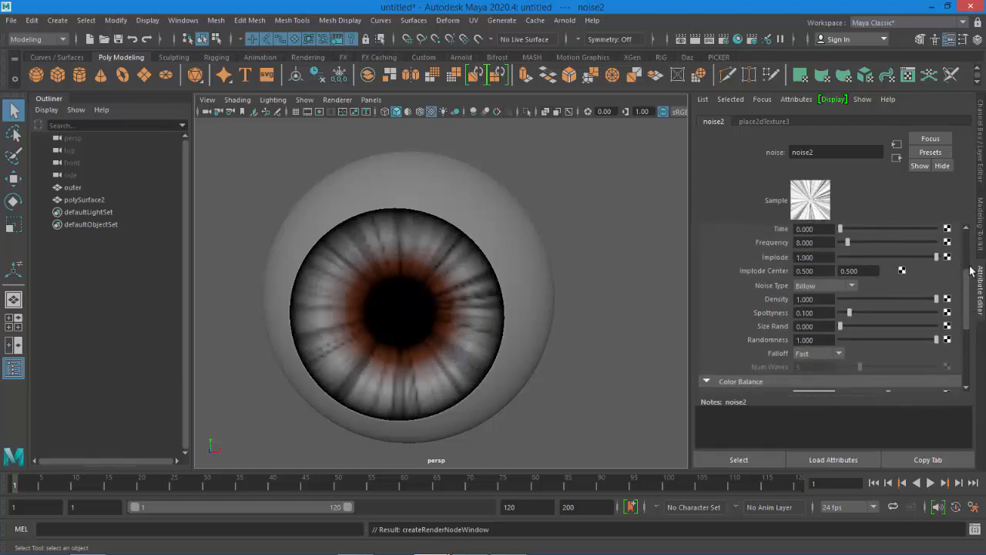
scroll(870, 352, down, 2)
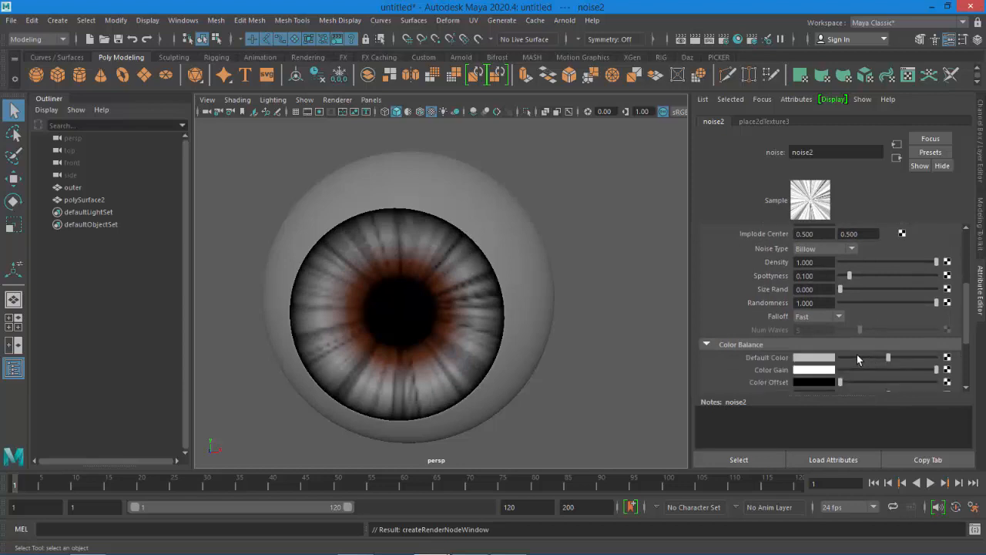
click(814, 371)
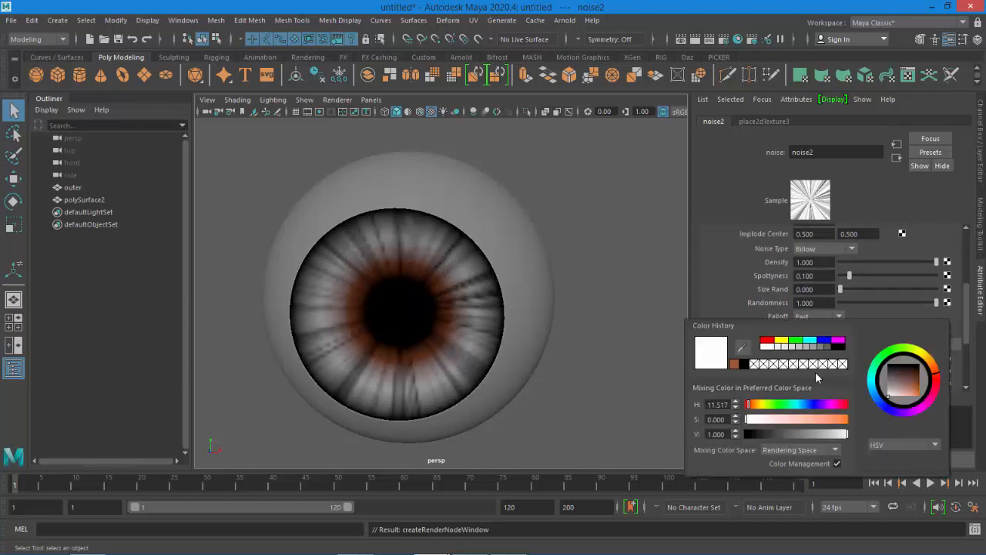
click(736, 364)
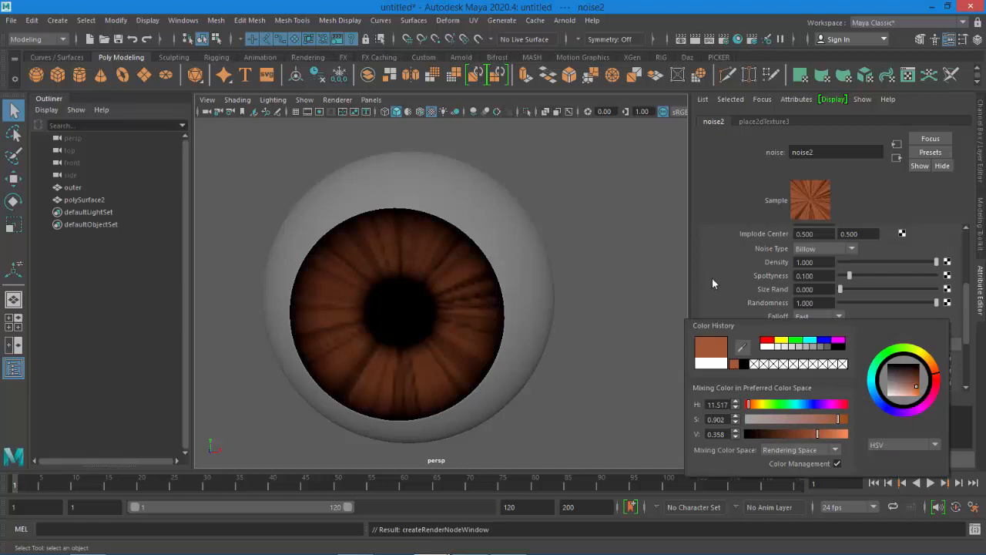
drag(818, 435, 785, 434)
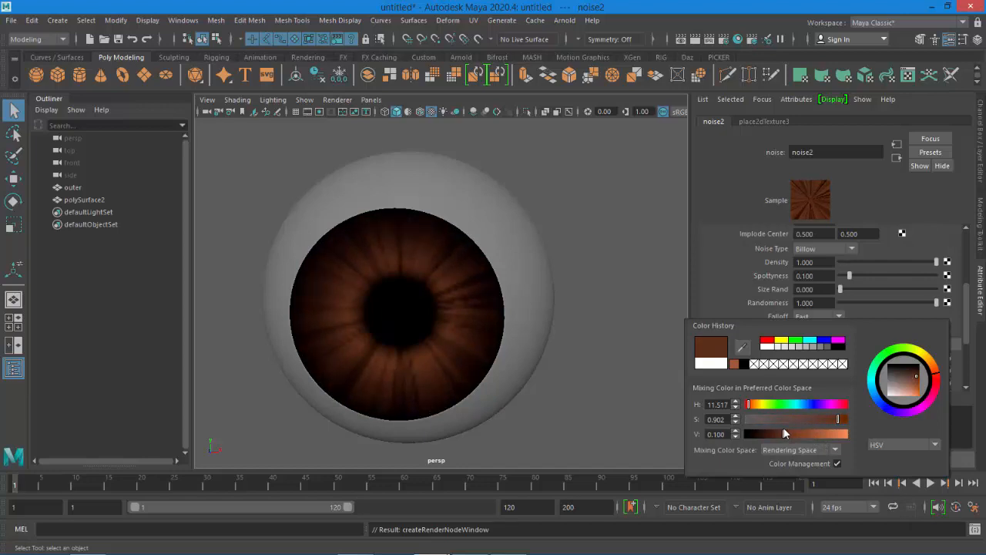
drag(778, 427, 779, 429)
Reselect the eyeball, move the ramp's outer black handle to about 0.76 and tint it very dark brown
alt+drag(572, 341, 520, 321)
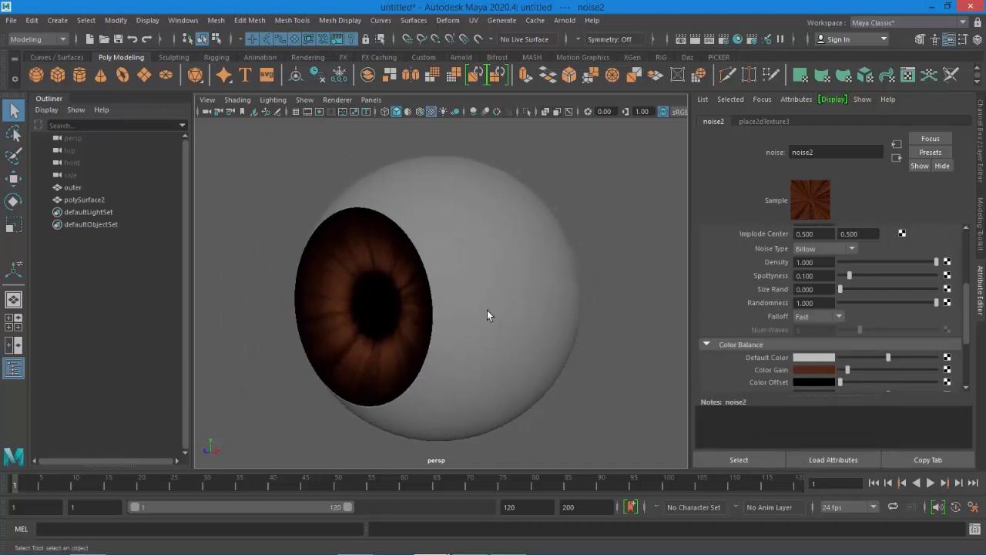
click(476, 265)
click(639, 334)
alt+drag(639, 335, 490, 273)
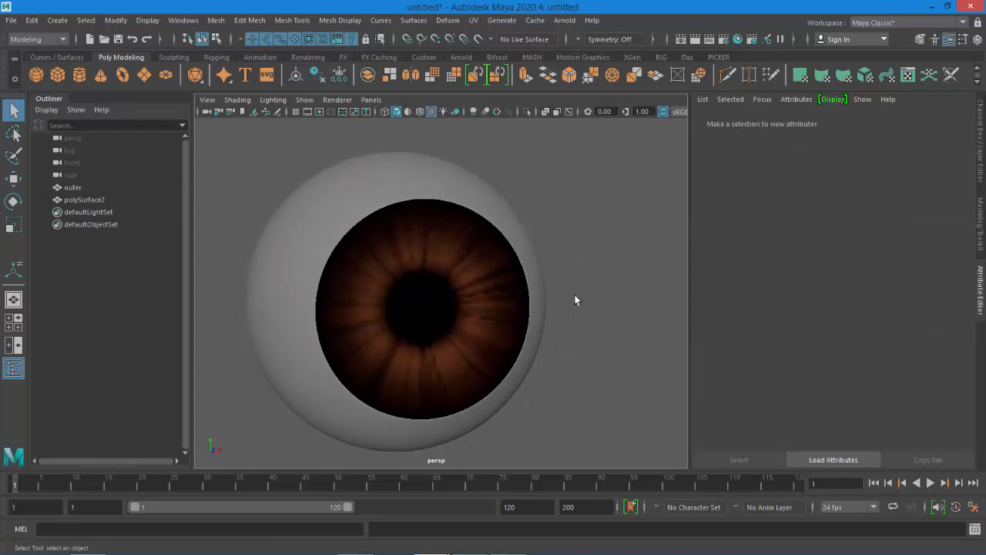
mouse_move(483, 300)
alt+mouse_down()
mouse_move(423, 299)
mouse_move(484, 292)
alt+mouse_up()
click(484, 293)
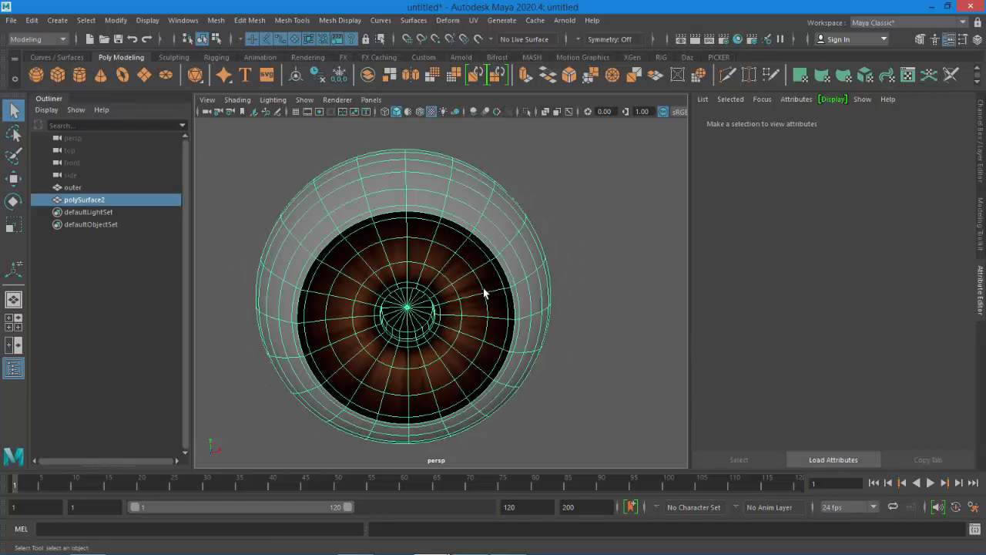
click(948, 278)
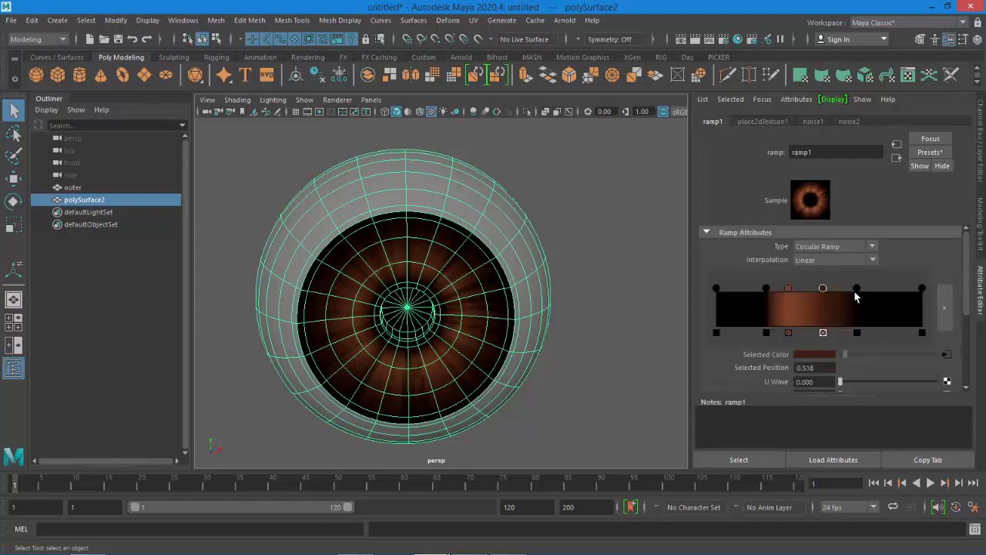
drag(857, 290, 873, 290)
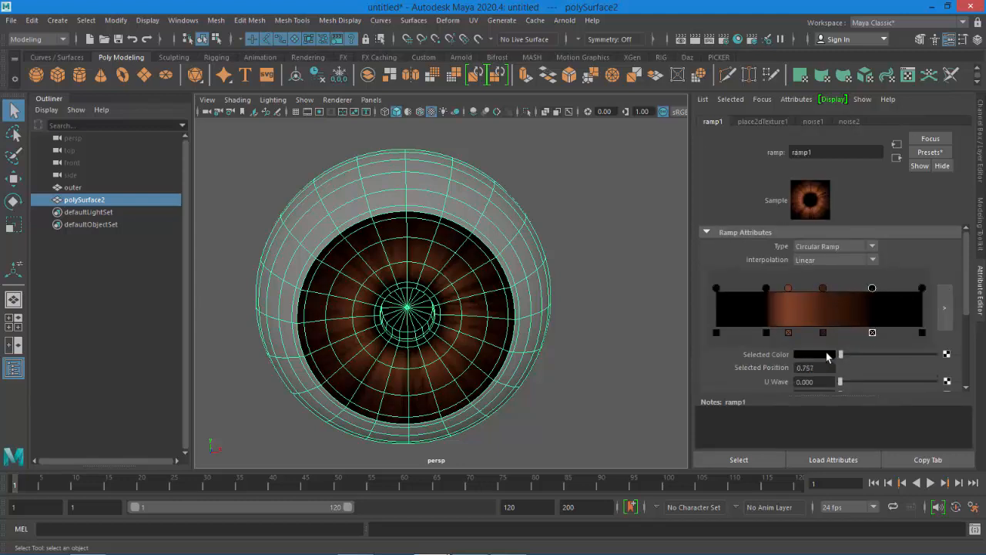
click(819, 355)
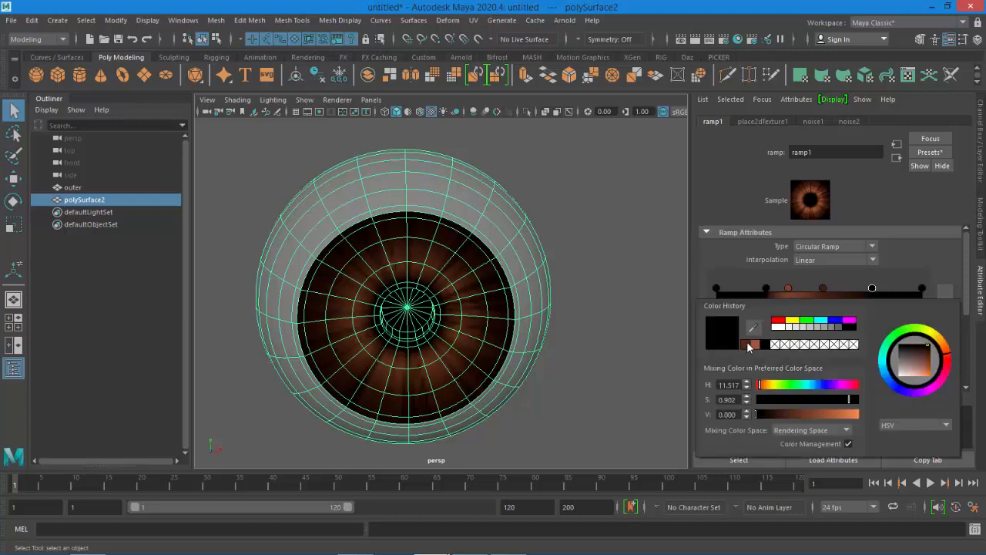
click(747, 344)
click(789, 414)
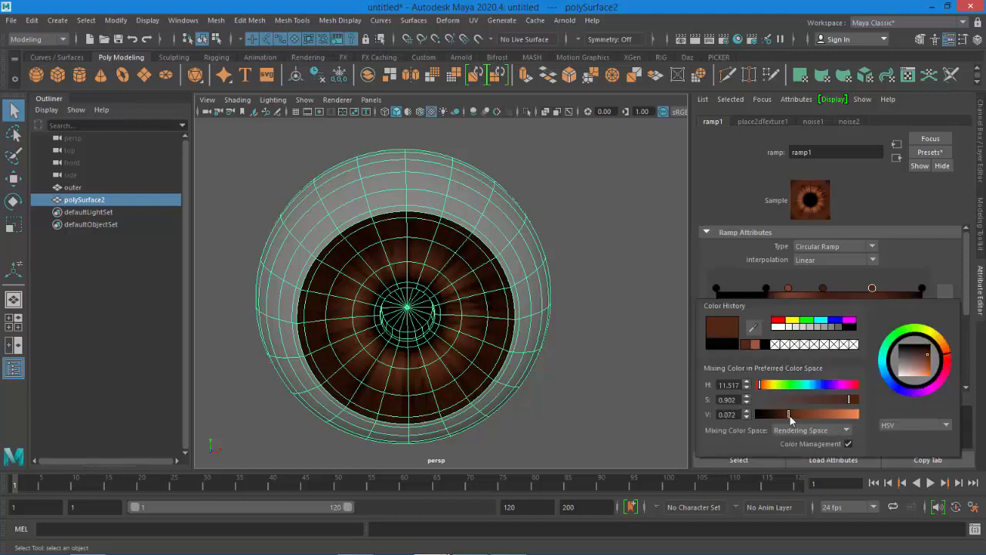
drag(790, 417, 775, 416)
click(605, 328)
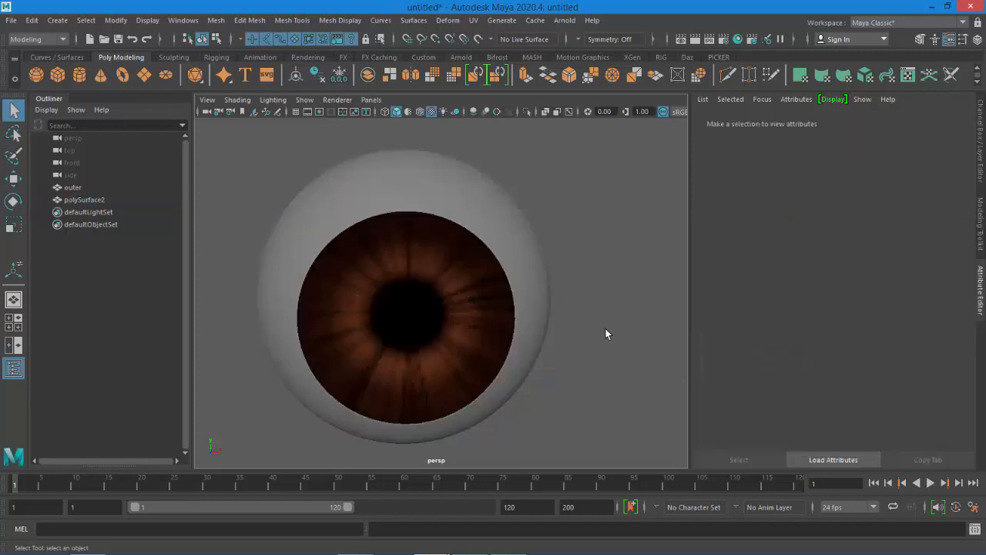
Restore the eyeball selection and set the outer ramp handle's color to black
alt+drag(609, 322, 579, 311)
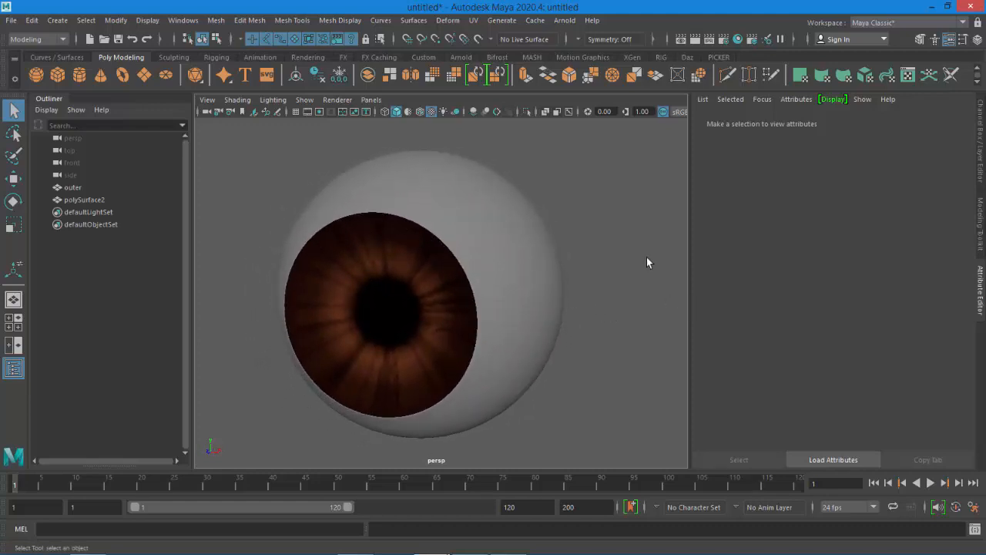
key(ctrl+z)
click(946, 279)
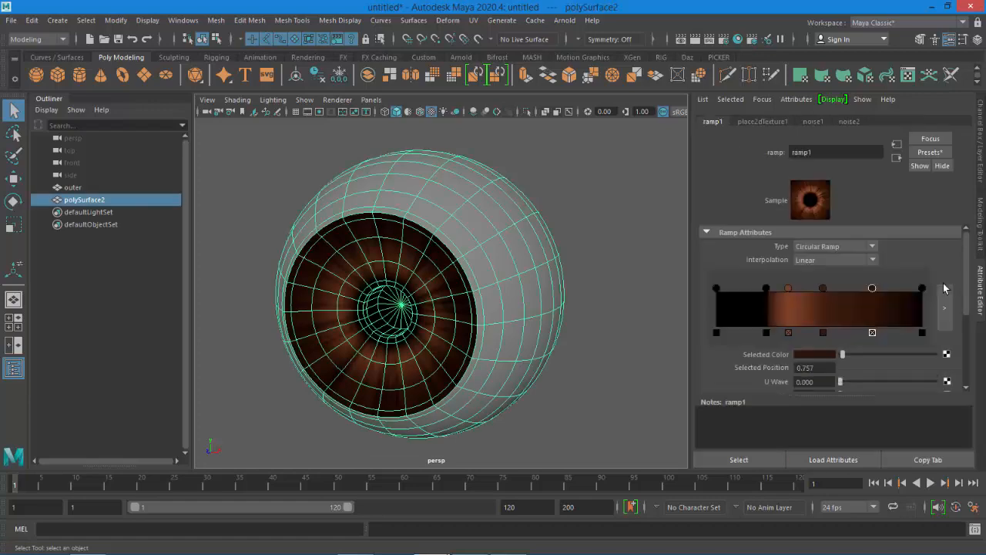
drag(843, 354, 837, 354)
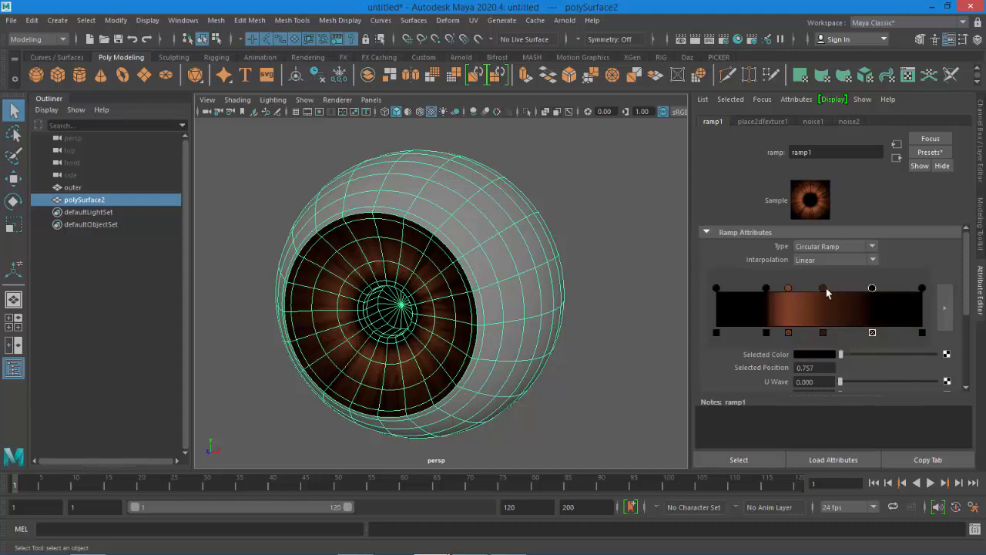
Move the outer ramp handle to about 0.78 and the noise handle slightly outward
drag(872, 289, 883, 290)
drag(823, 289, 843, 297)
click(584, 326)
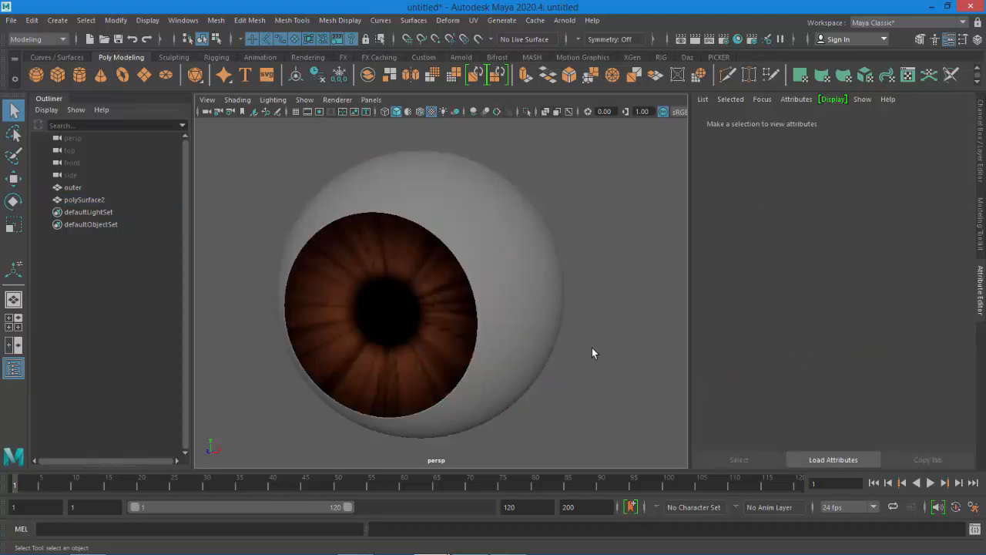
Reselect the eyeball and reposition the ramp's noise handle to about 0.46
alt+drag(556, 369, 546, 304)
click(544, 304)
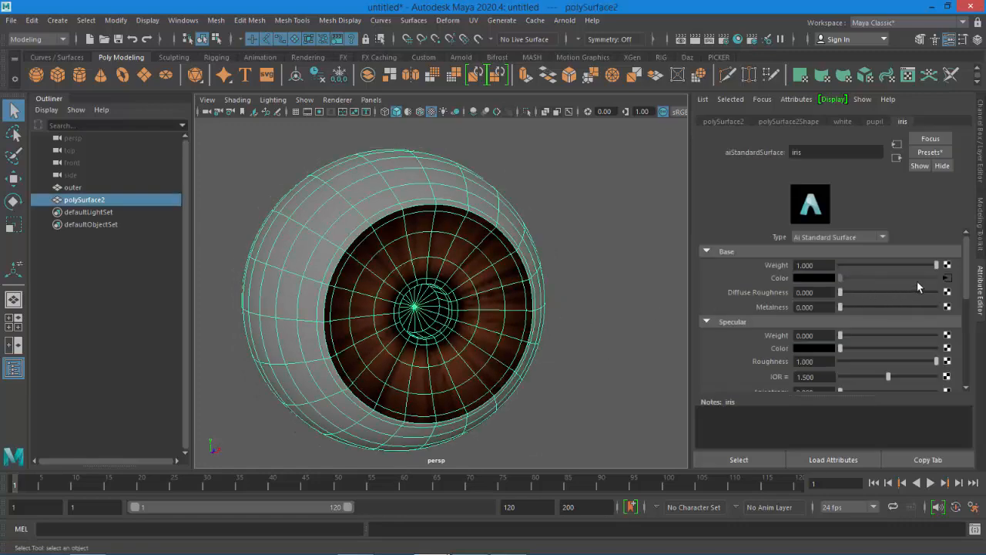
click(947, 277)
click(878, 288)
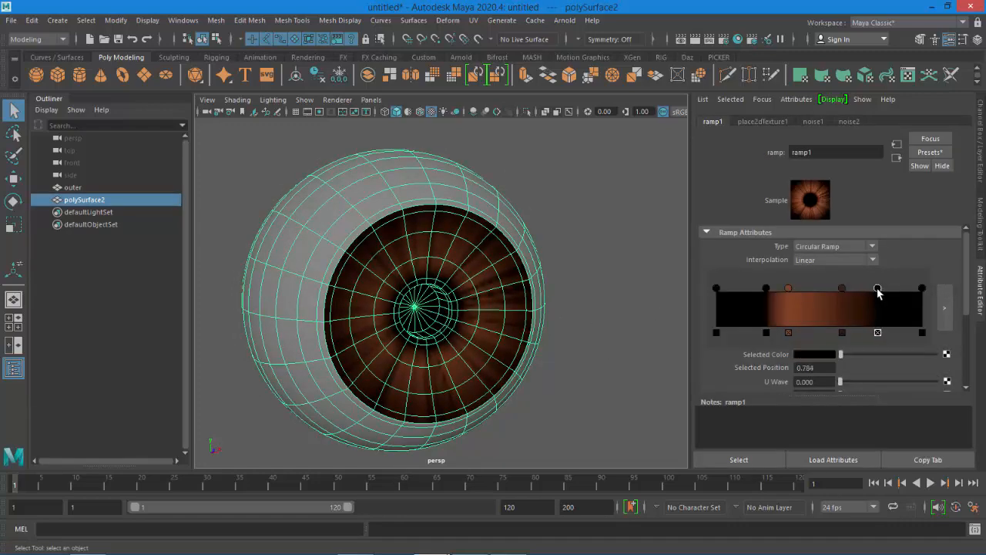
drag(878, 290, 810, 291)
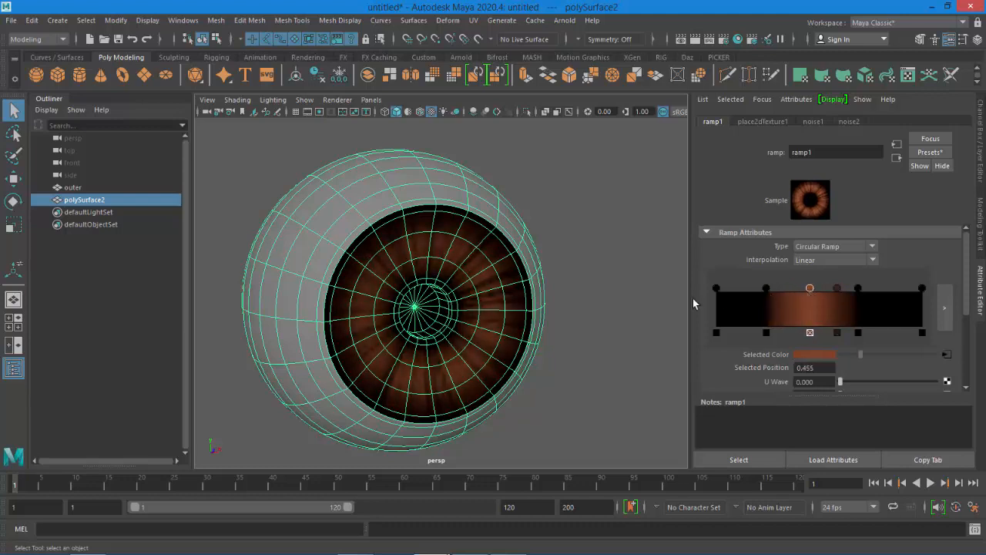
click(621, 303)
alt+drag(627, 284, 559, 291)
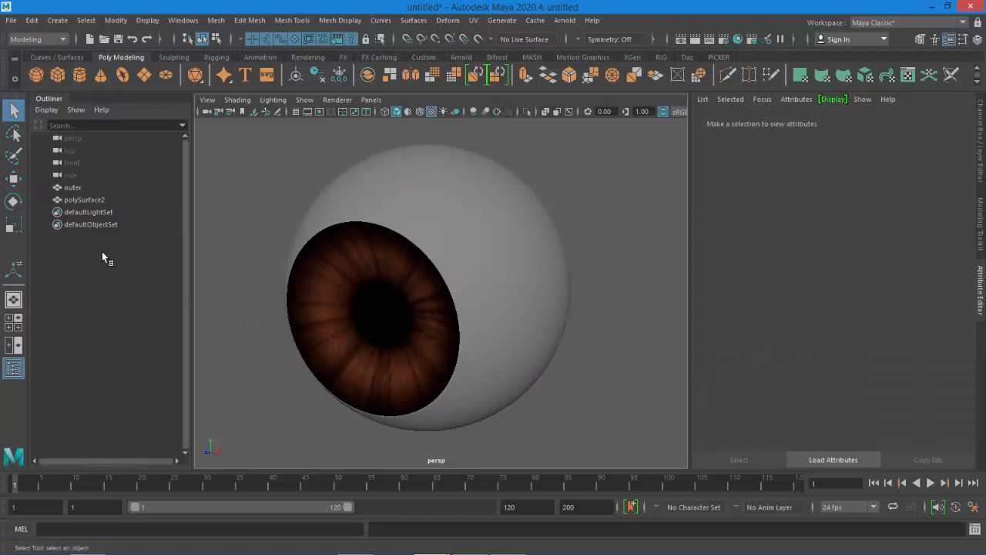
Make layer1 visible to show the outer cornea sphere
click(73, 188)
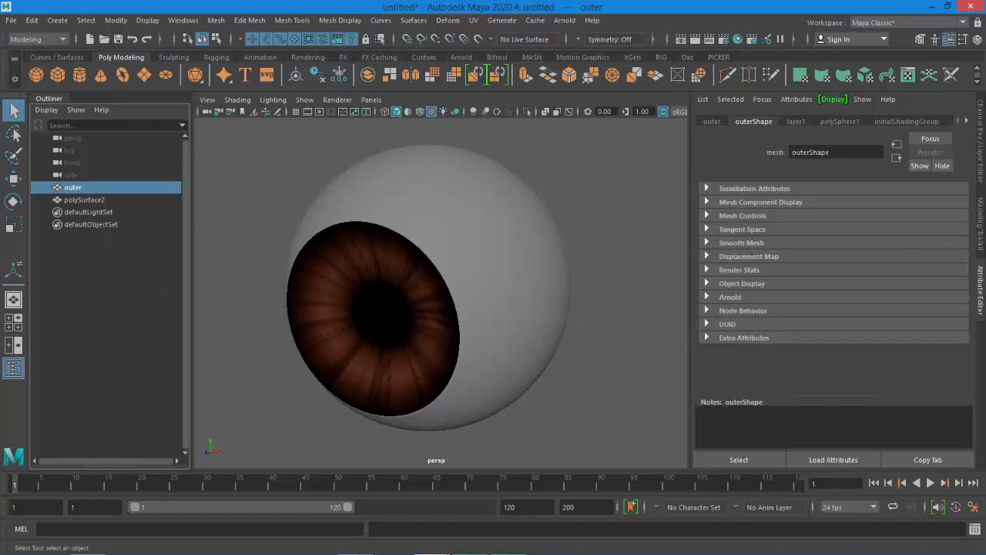
click(979, 169)
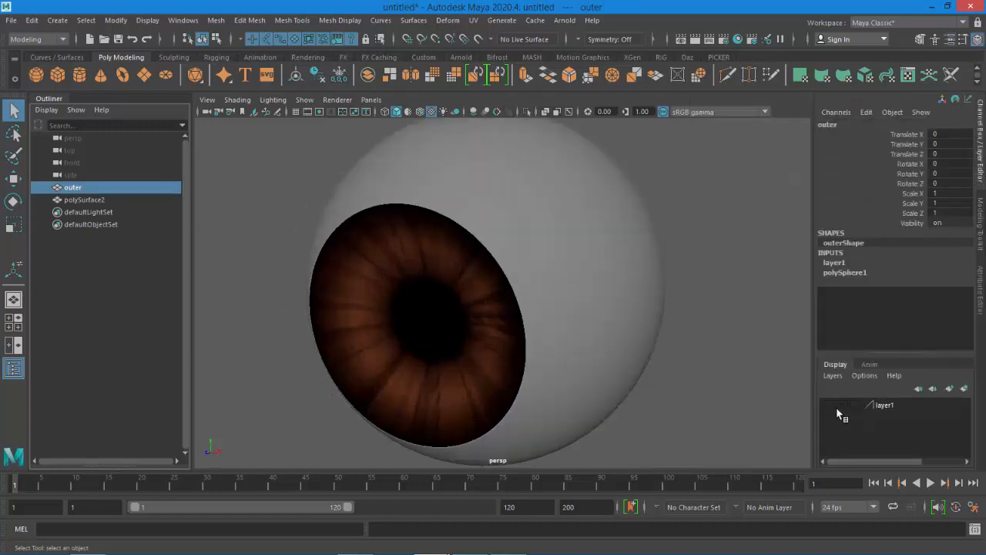
click(829, 403)
click(720, 367)
scroll(595, 268, down, 4)
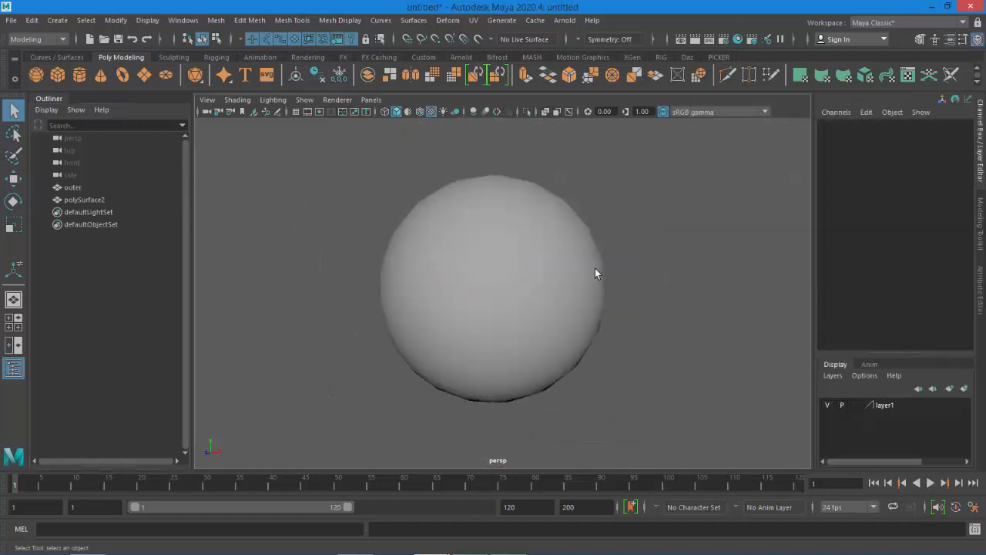
Select the outer sphere, turn on smooth preview, and scale it up uniformly to about 1.008
click(595, 268)
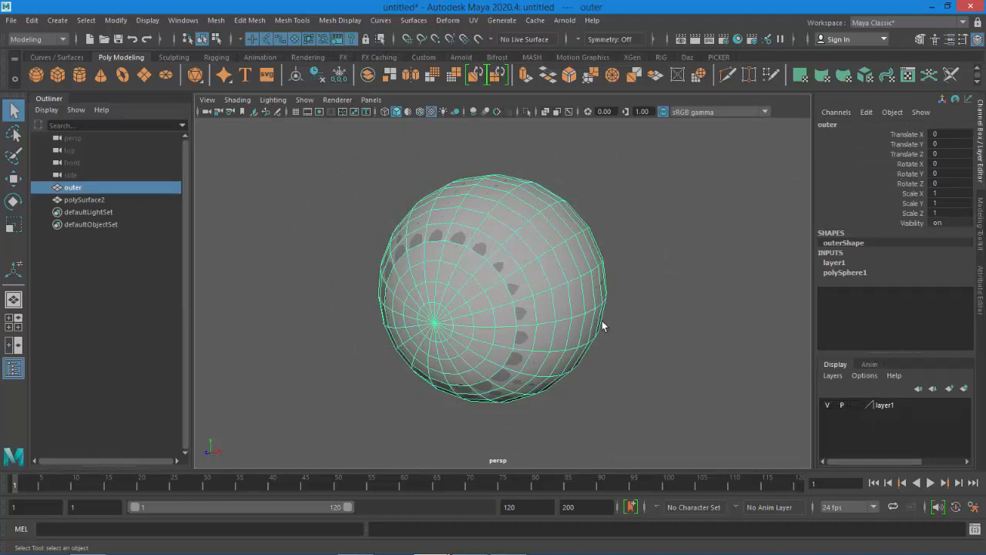
key(3)
scroll(583, 331, up, 2)
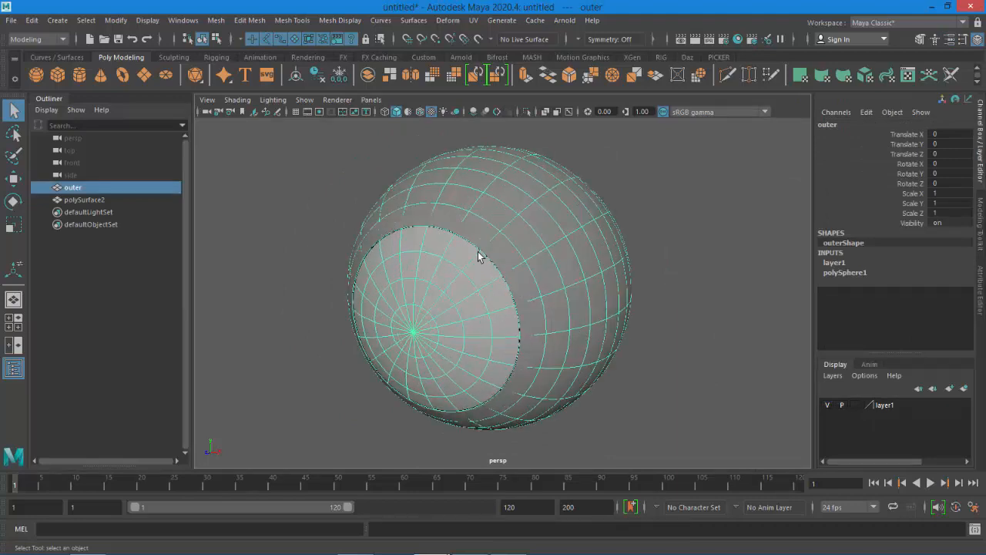
click(13, 224)
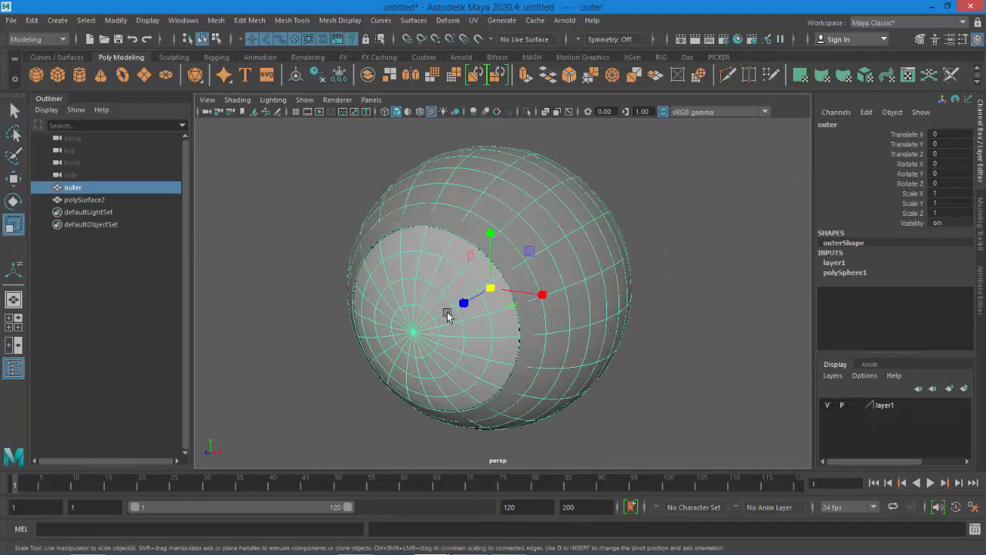
drag(490, 298, 494, 288)
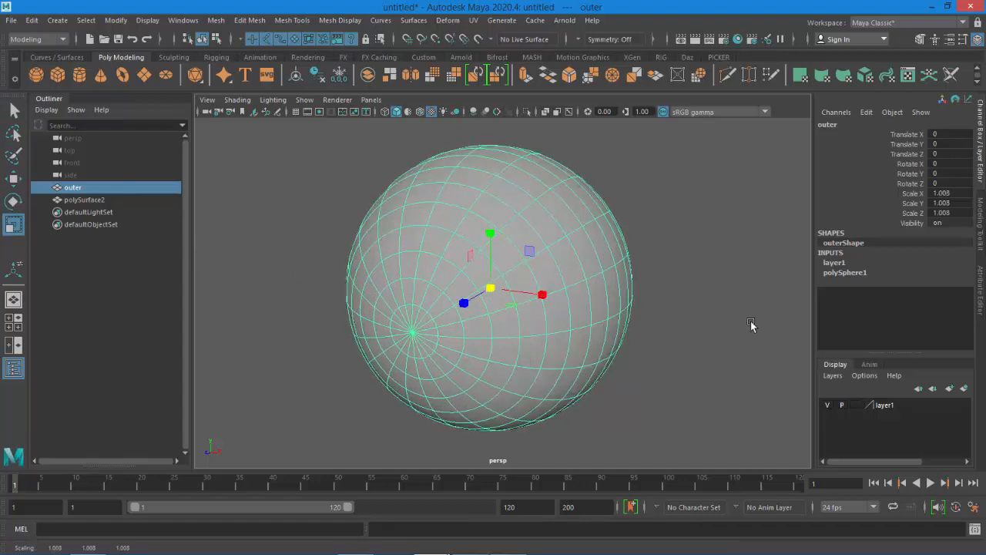
Assign the existing eye_reflect material to the outer sphere
right_click(520, 247)
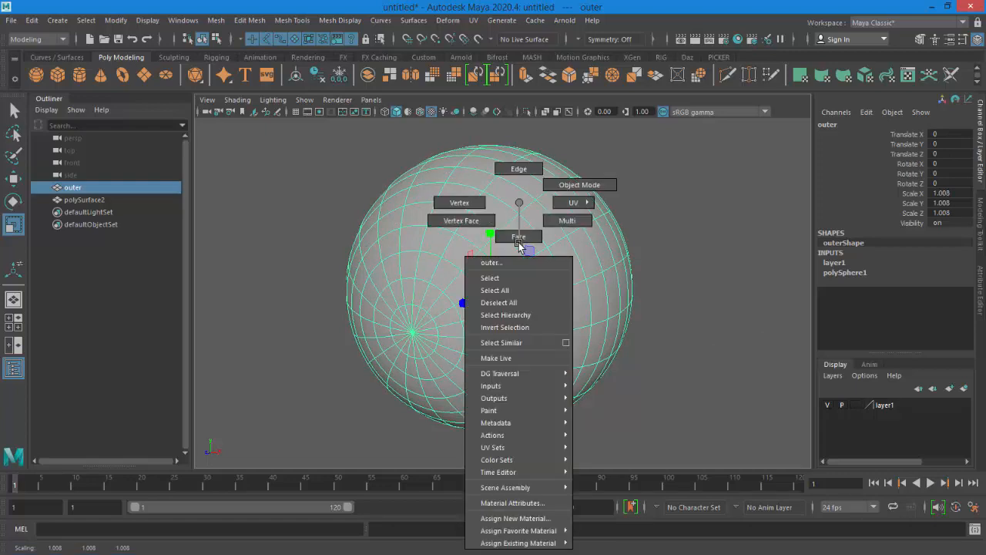
mouse_move(555, 543)
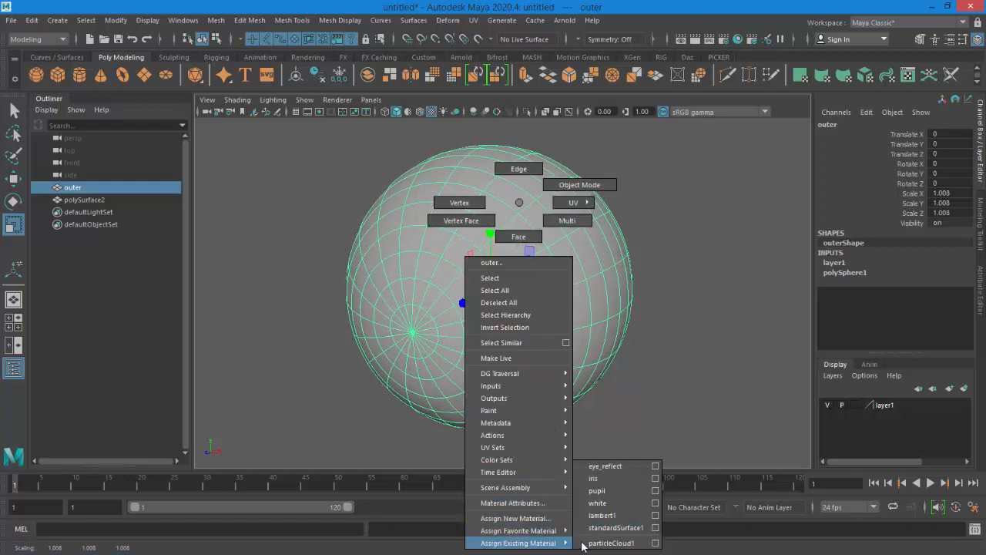
click(615, 466)
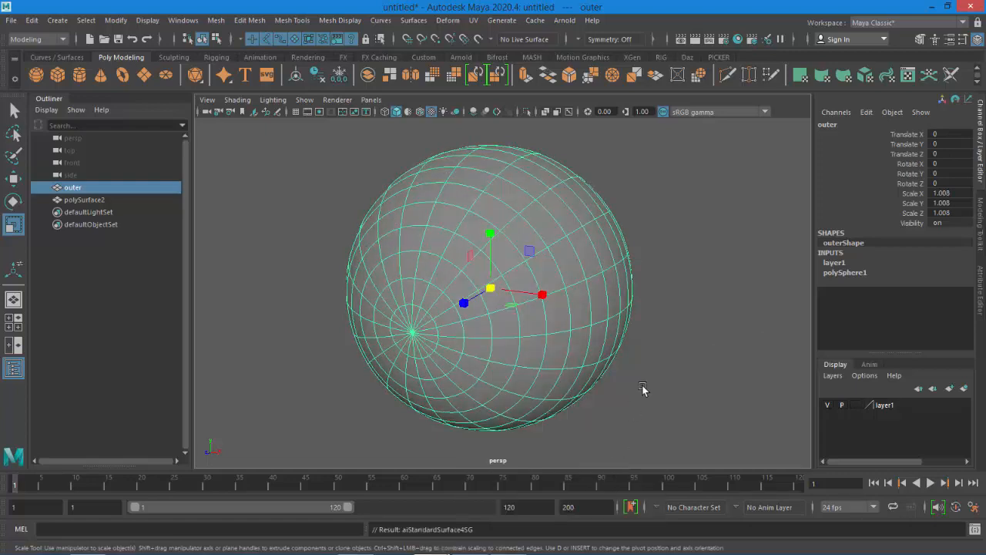
alt+drag(639, 383, 717, 314)
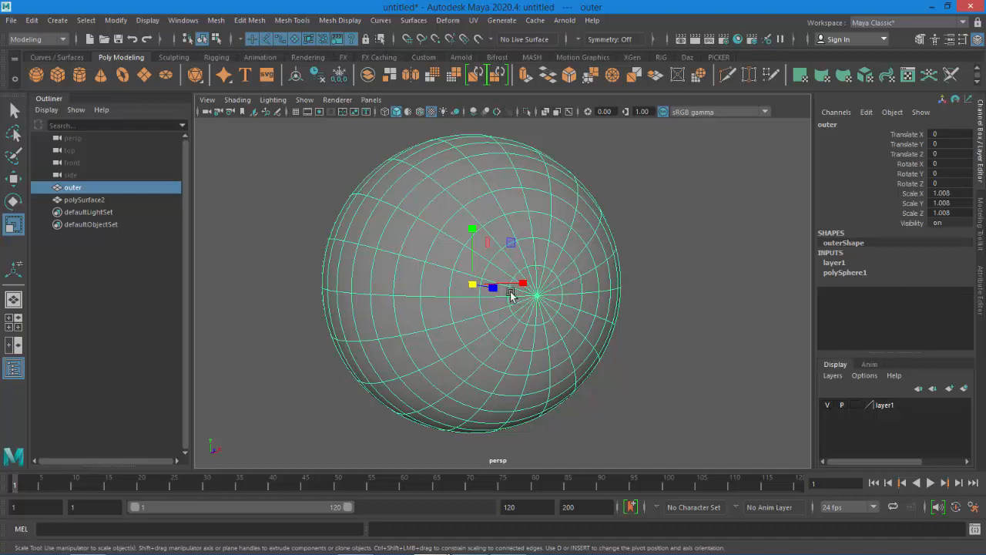
Clear the selection and create an Arnold Skydome light
click(980, 308)
click(730, 297)
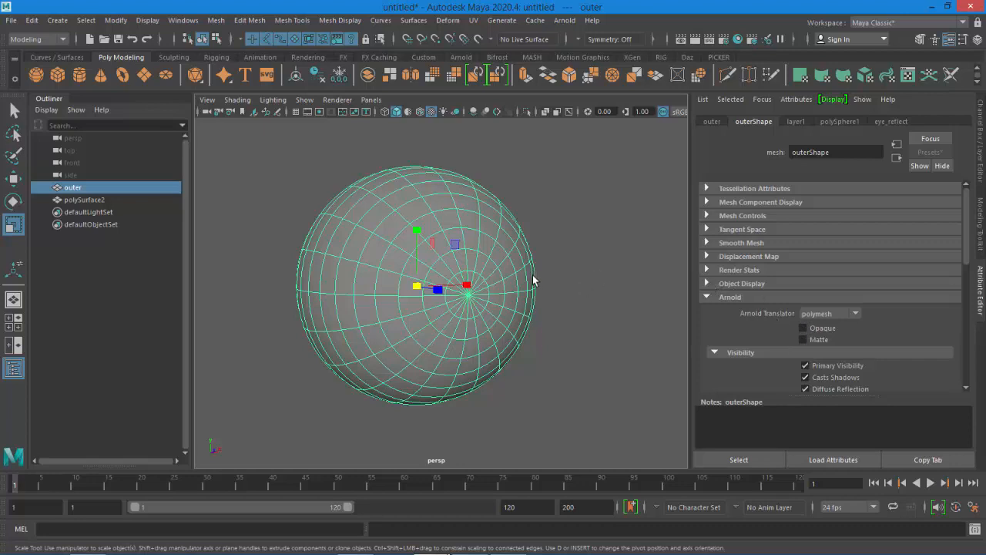
click(551, 229)
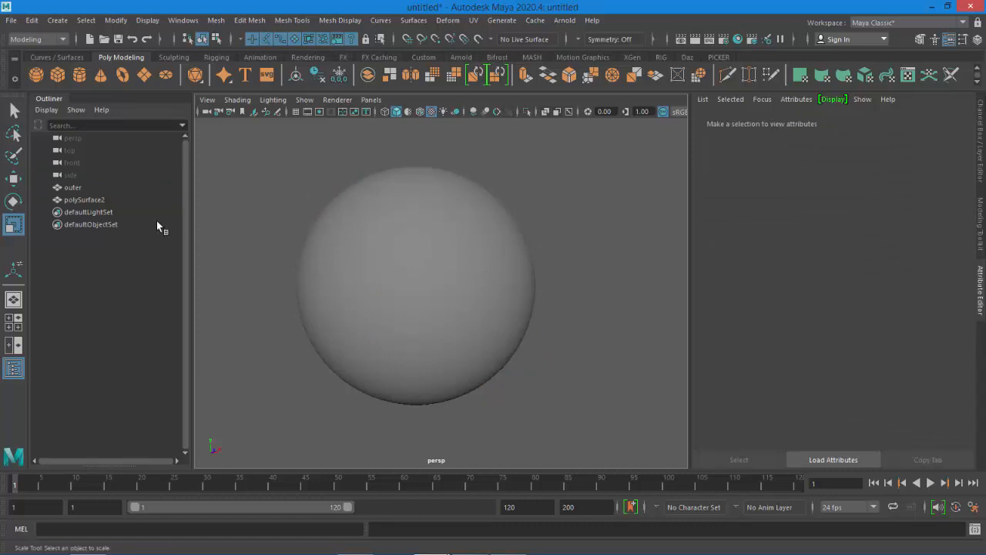
click(558, 22)
mouse_move(608, 82)
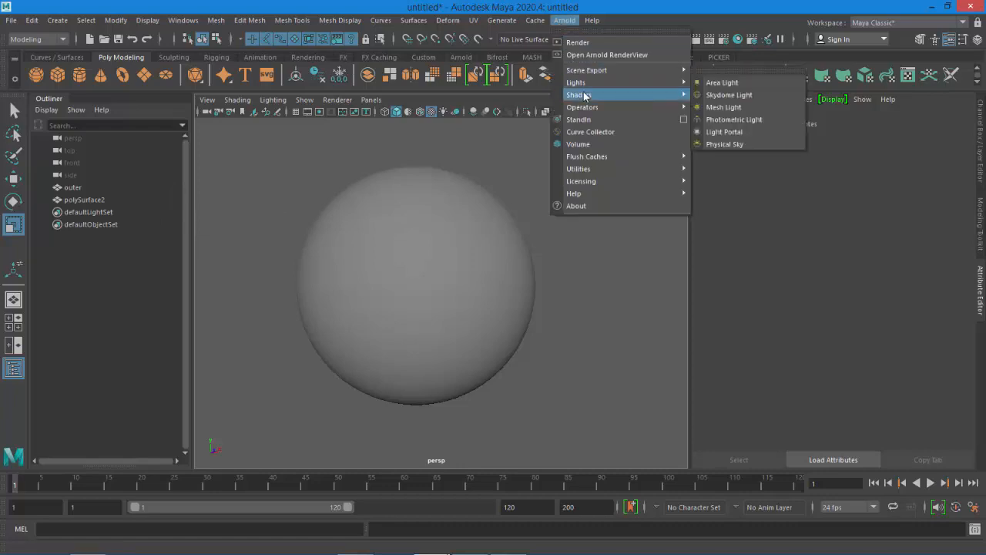
click(710, 96)
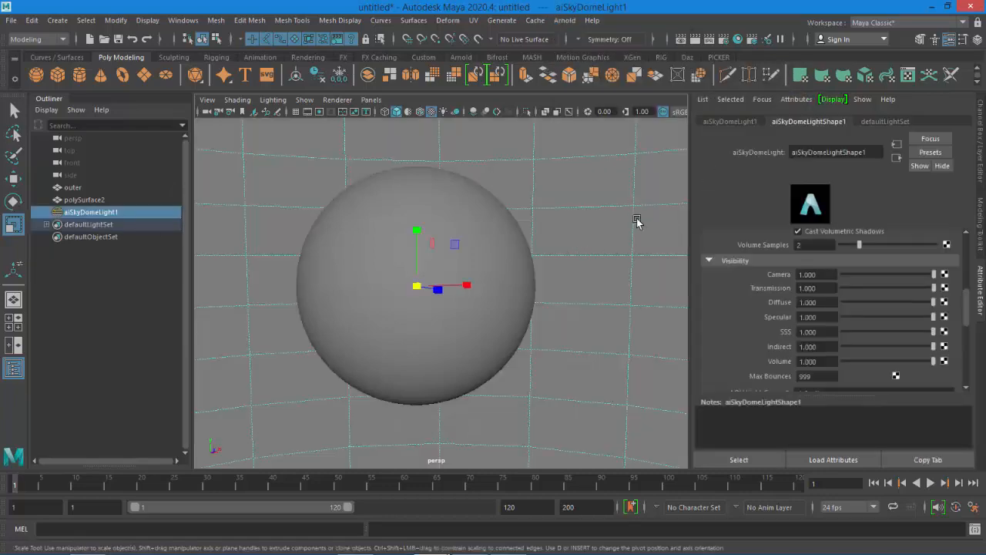
Map the skydome light's color to a file texture using the_sky_is_on_fire_1k.hdr image
drag(971, 316, 970, 252)
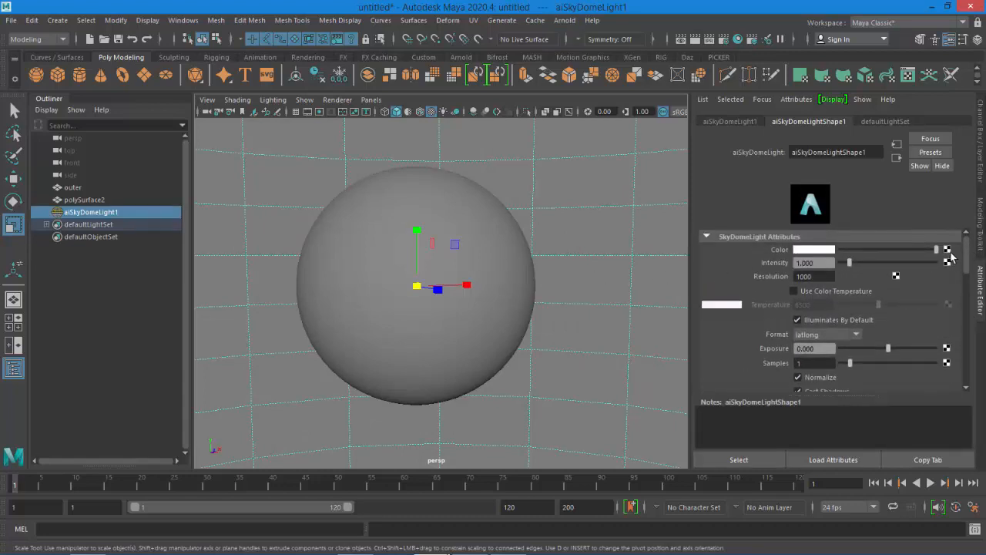
click(947, 250)
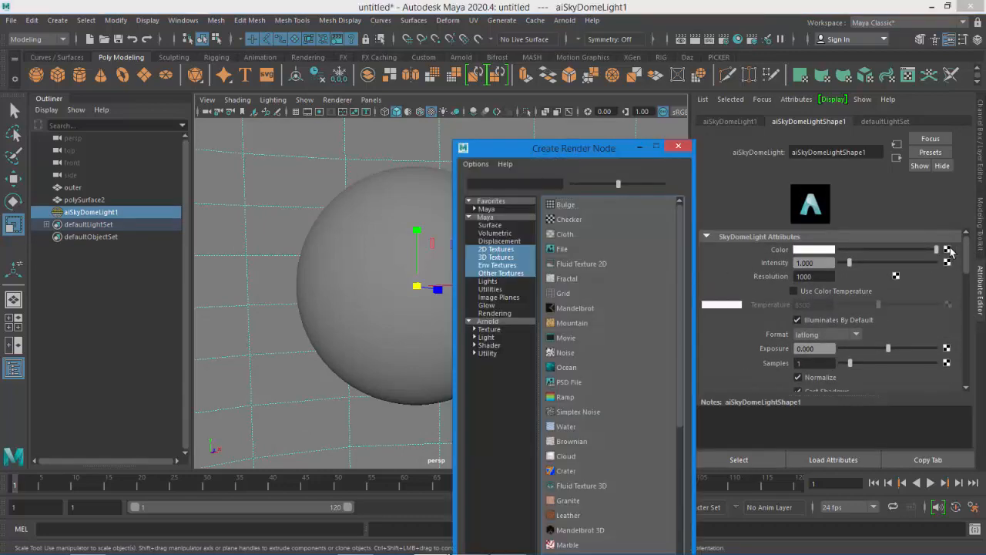
click(553, 250)
click(950, 290)
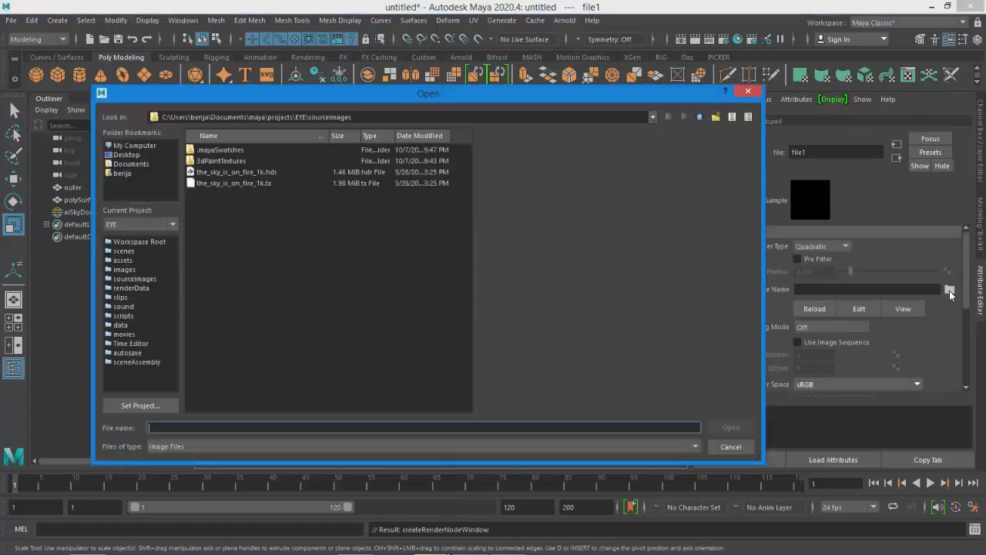
click(254, 171)
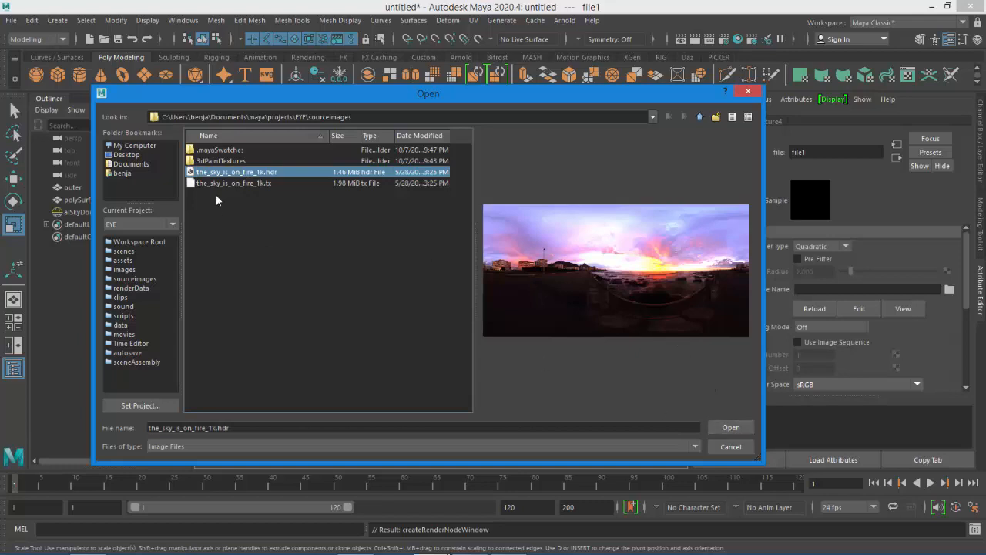
click(730, 429)
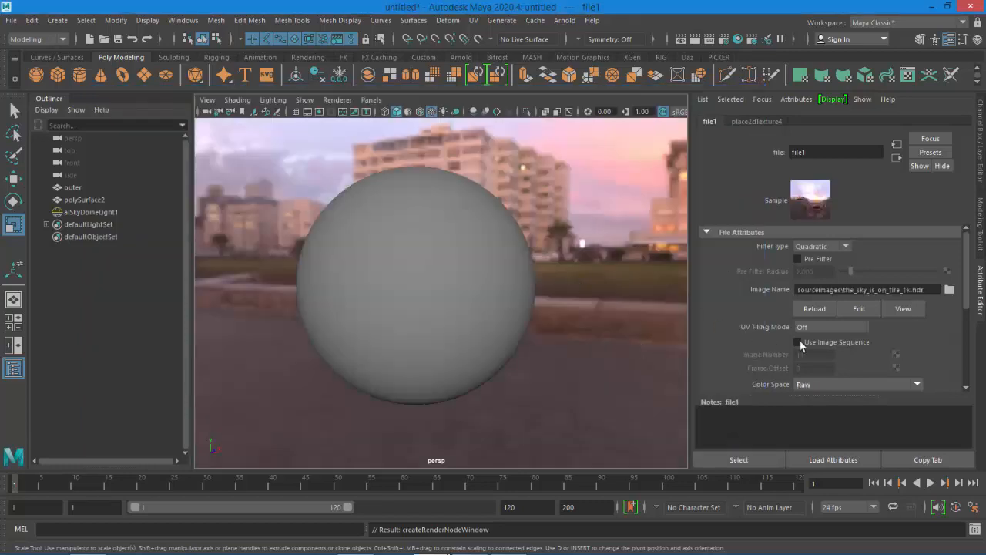
Return to the skydome light shape and set its camera visibility to 0
click(894, 158)
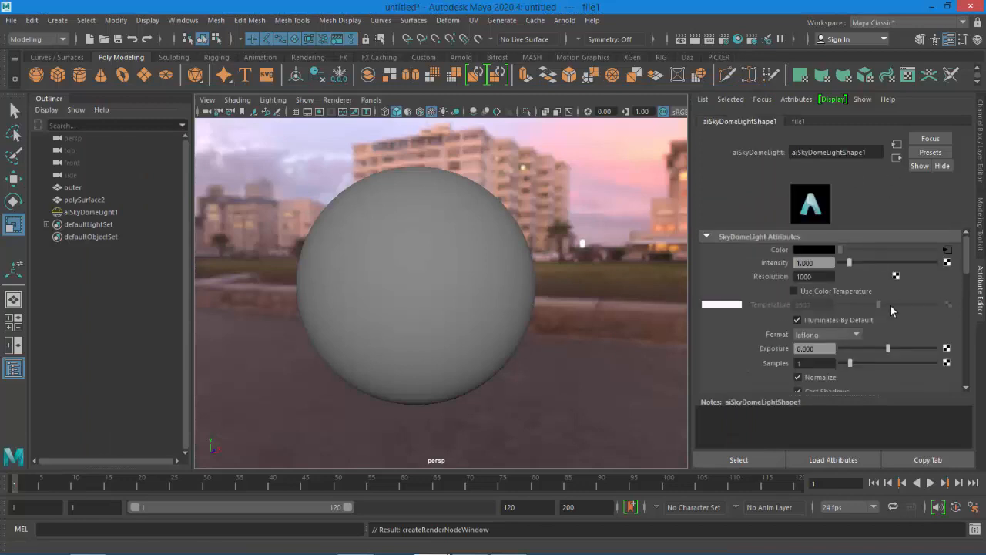
scroll(968, 276, down, 1)
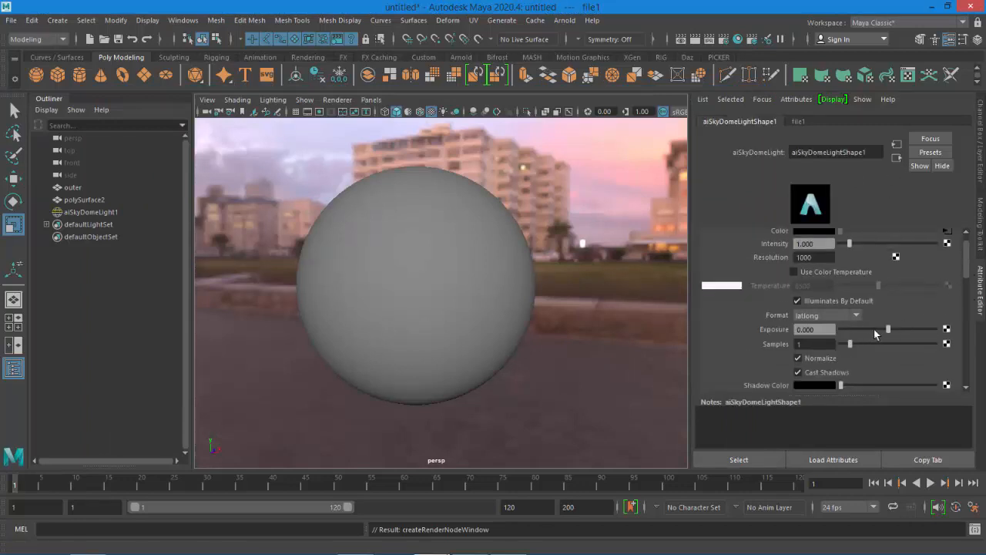
drag(889, 332, 898, 333)
scroll(882, 356, down, 5)
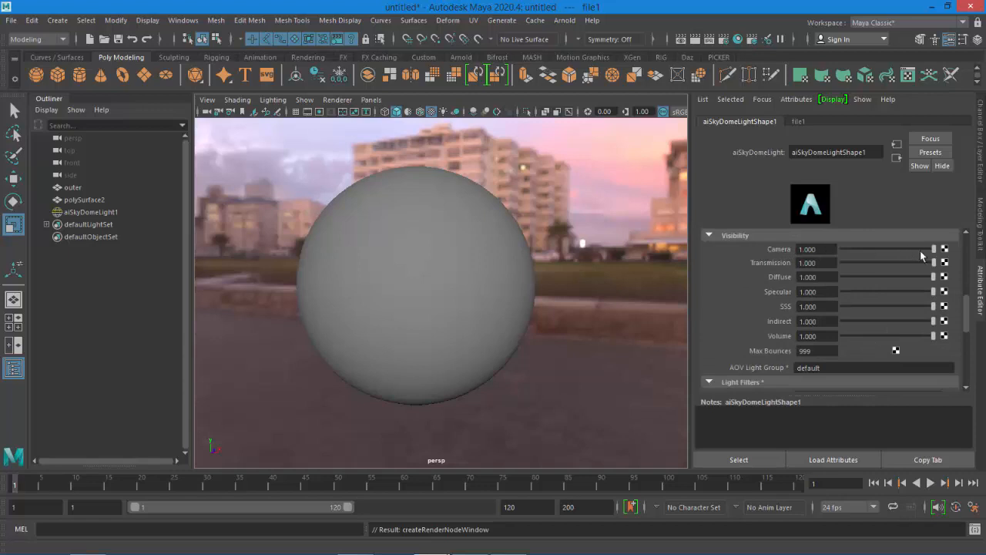
drag(934, 251, 810, 249)
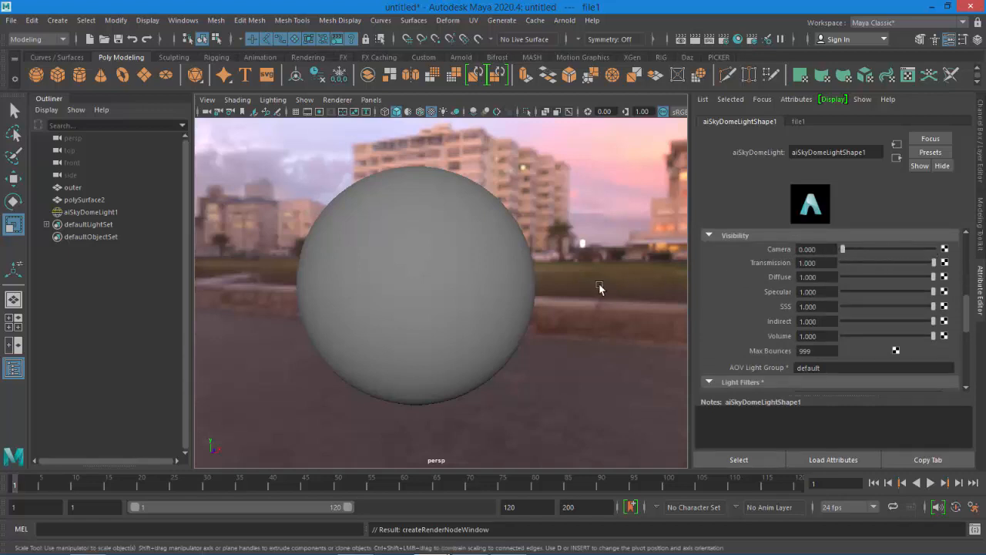
Select the outer sphere and temporarily hide layer1 to inspect the iris underneath, then show it again
click(384, 111)
click(396, 112)
click(73, 188)
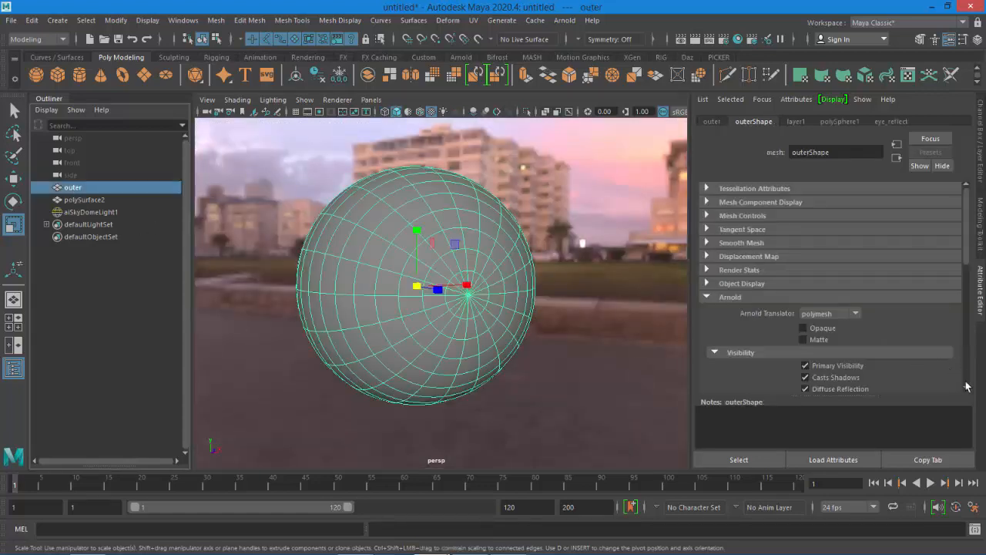
click(981, 169)
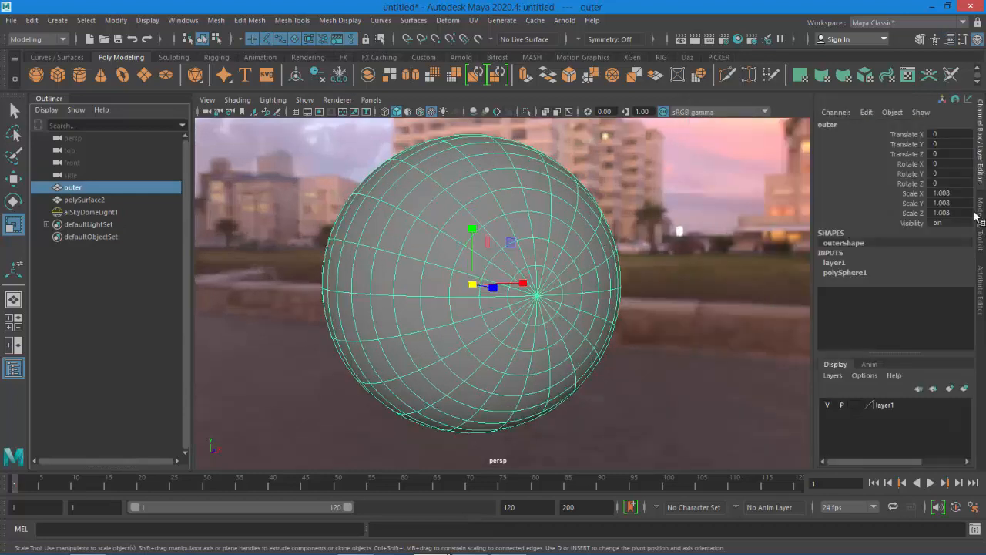
click(828, 405)
alt+drag(673, 354, 671, 341)
mouse_move(670, 305)
alt+middle_down()
mouse_move(669, 324)
mouse_move(670, 315)
alt+middle_up()
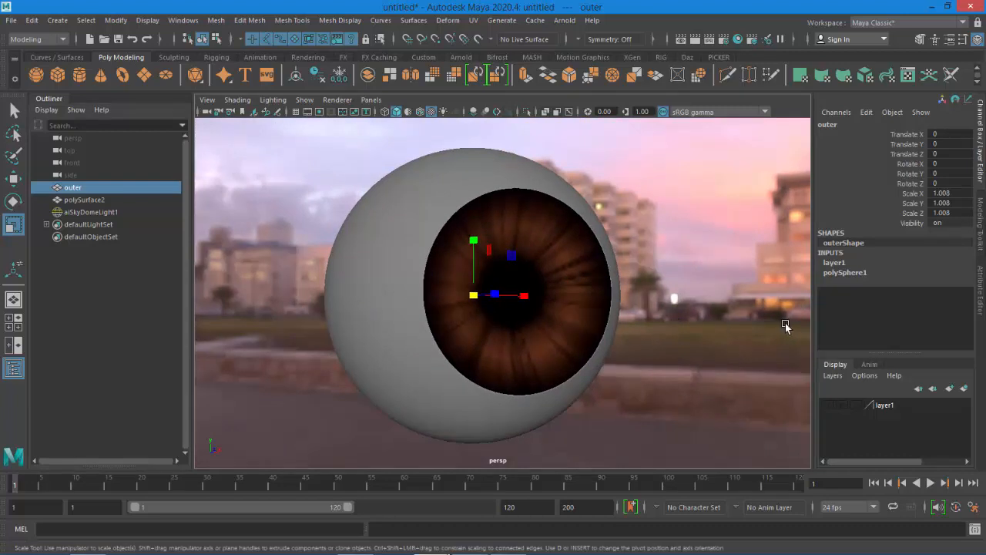
click(827, 405)
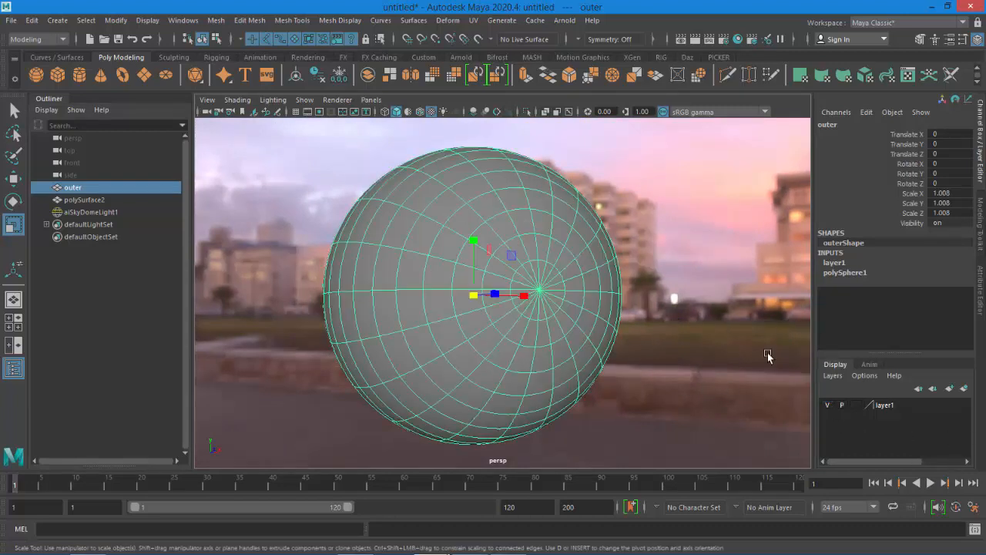
Turn on the resolution gate, open the eye_reflect material, and start an Arnold RenderView render
click(318, 112)
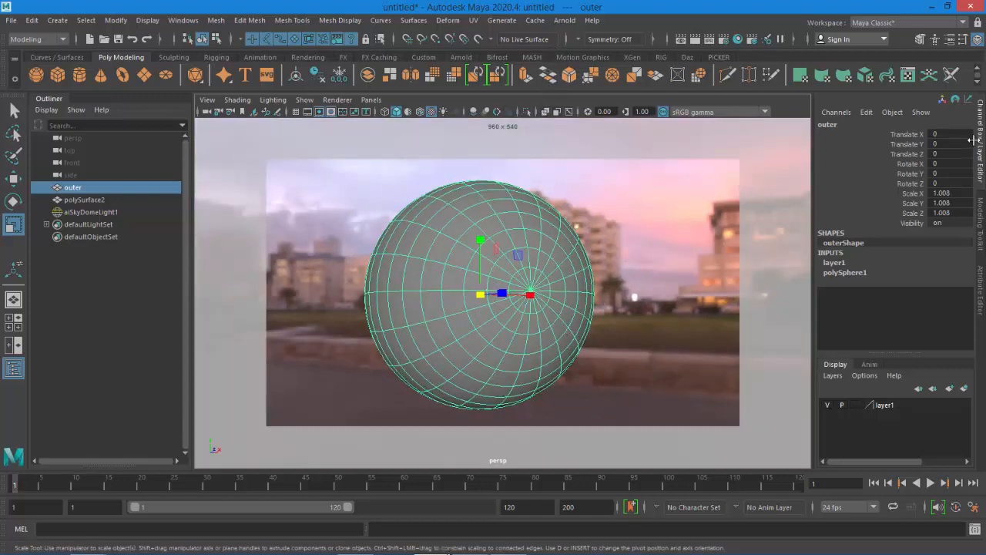
click(977, 290)
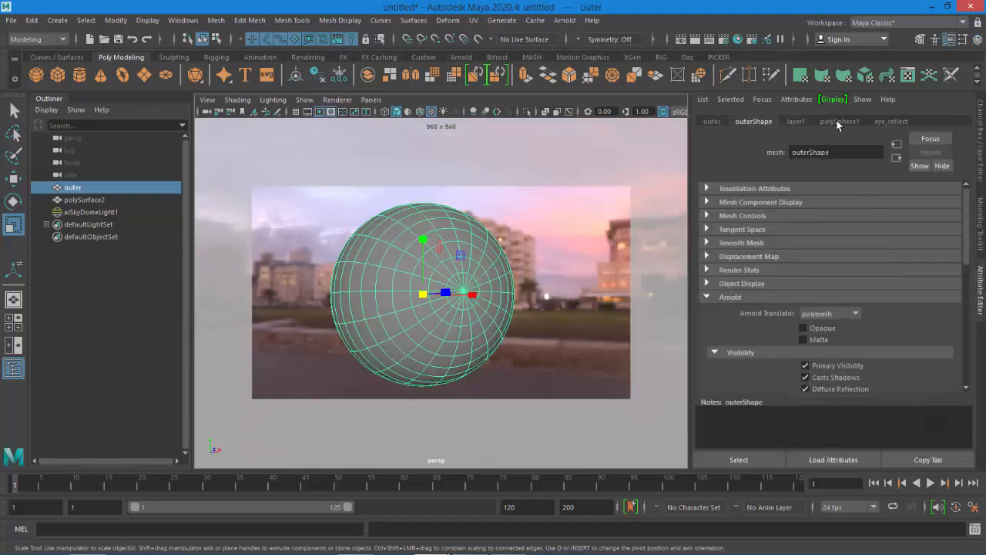
click(891, 121)
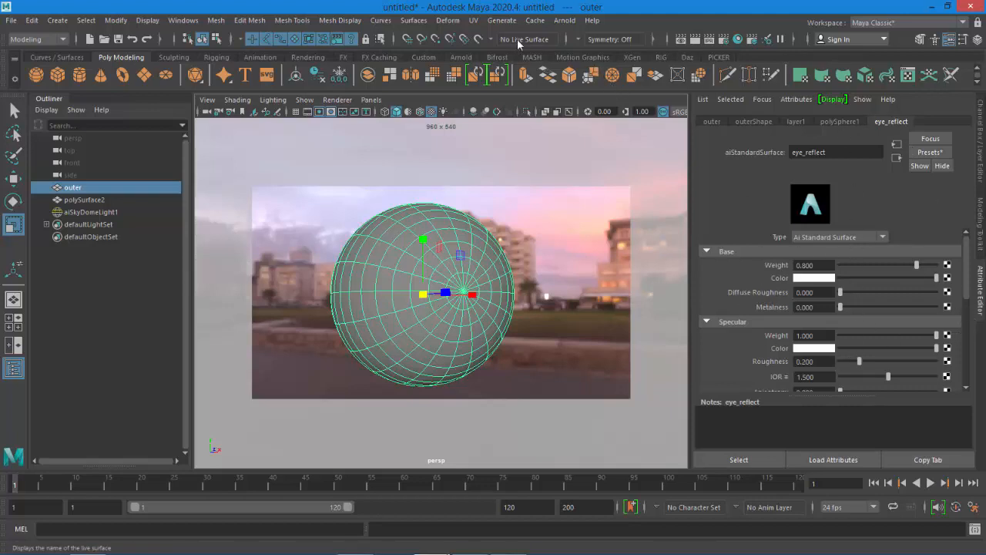
click(555, 21)
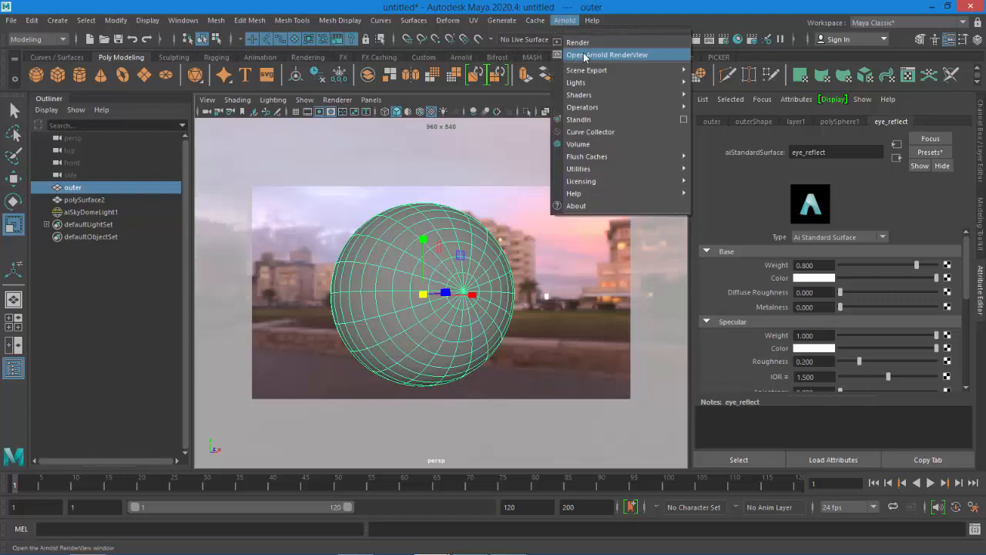
click(584, 53)
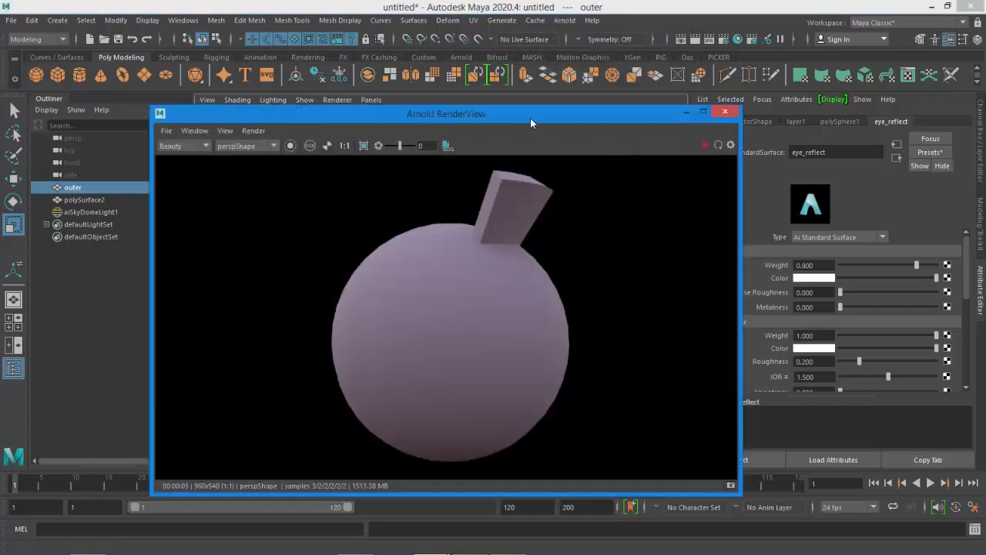
drag(530, 120, 472, 91)
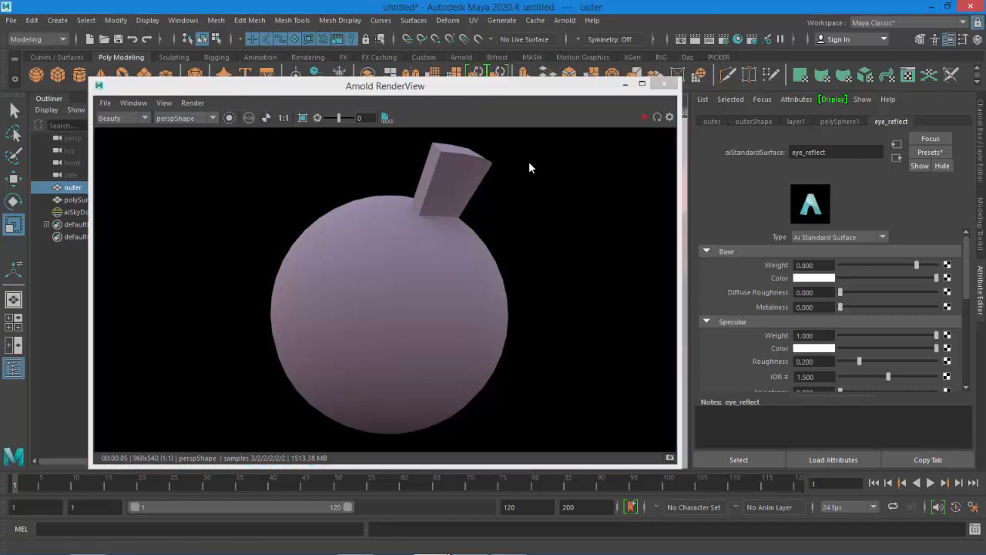
click(644, 117)
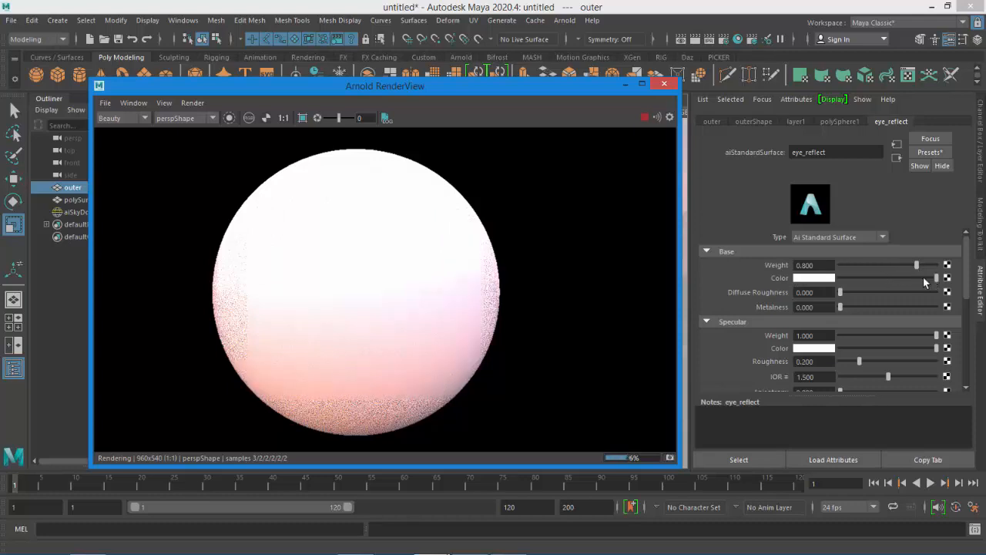
Set eye_reflect's base color to black and lower its base weight
drag(923, 277, 862, 278)
drag(784, 282, 772, 278)
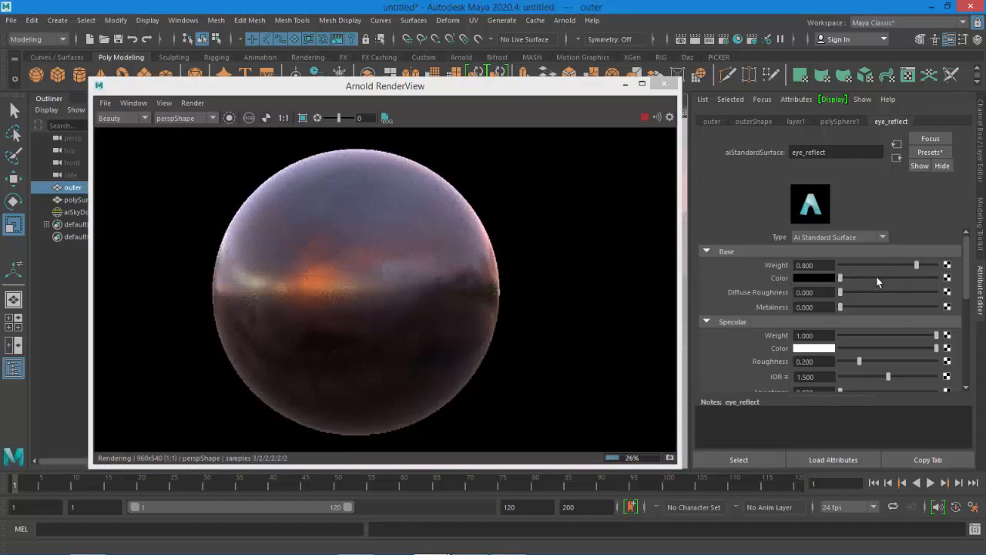
drag(917, 264, 810, 265)
Set the eye_reflect specular IOR to 1.33
drag(967, 290, 967, 311)
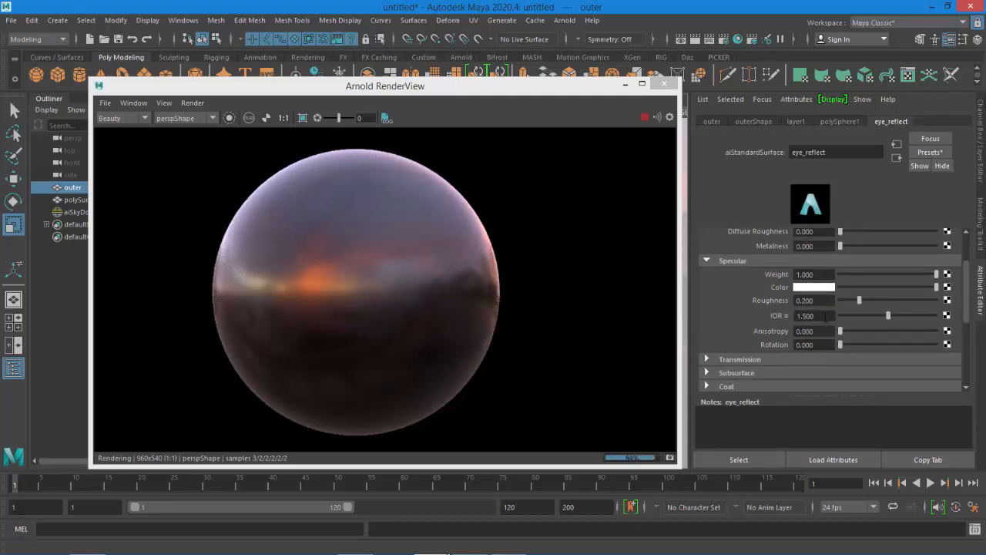
click(825, 316)
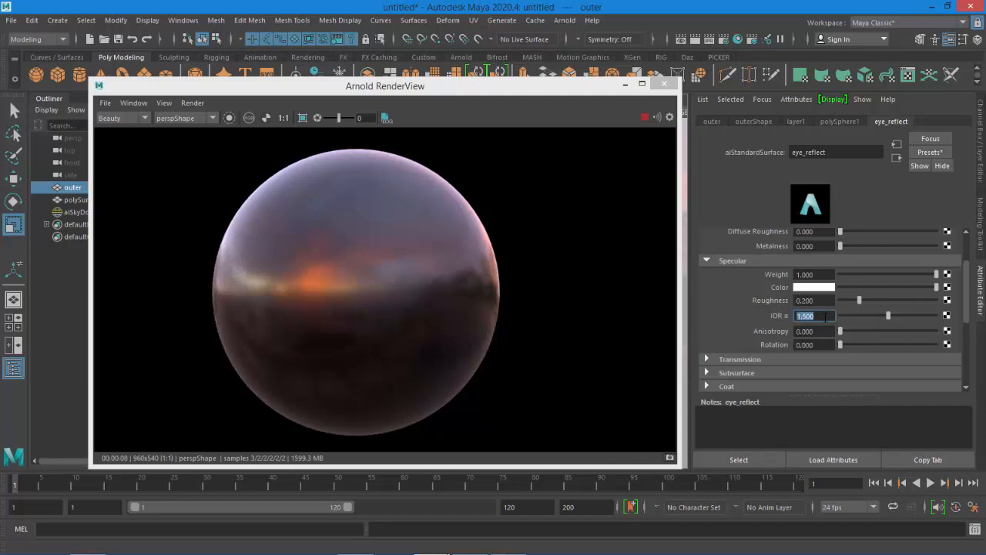
text(1.33)
key(Return)
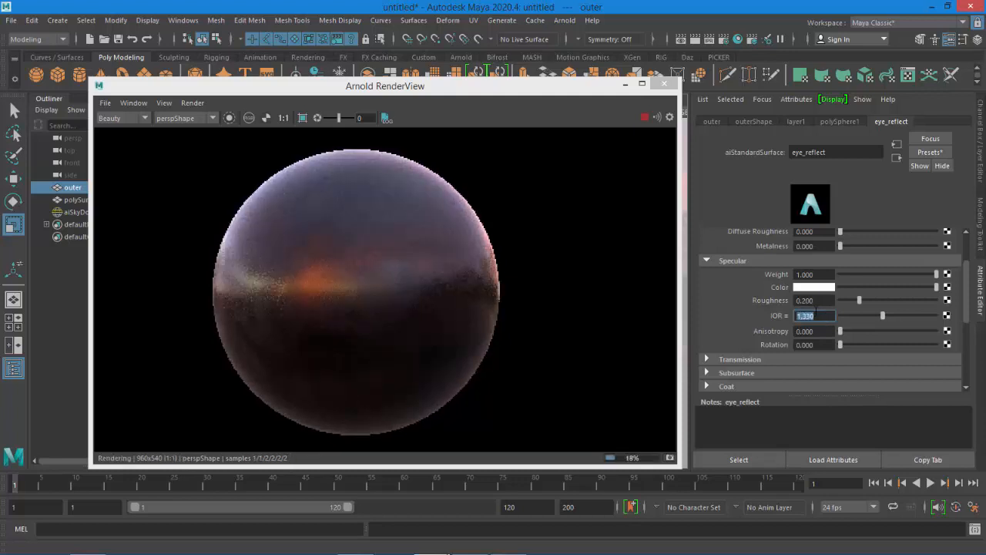
Expand the Transmission section and set the transmission weight to 1
click(759, 358)
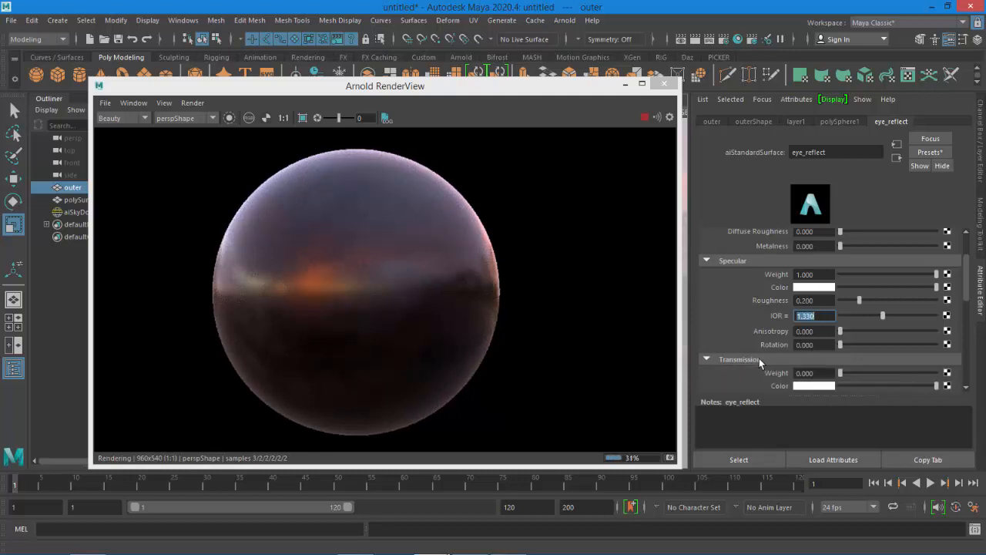
scroll(768, 358, down, 2)
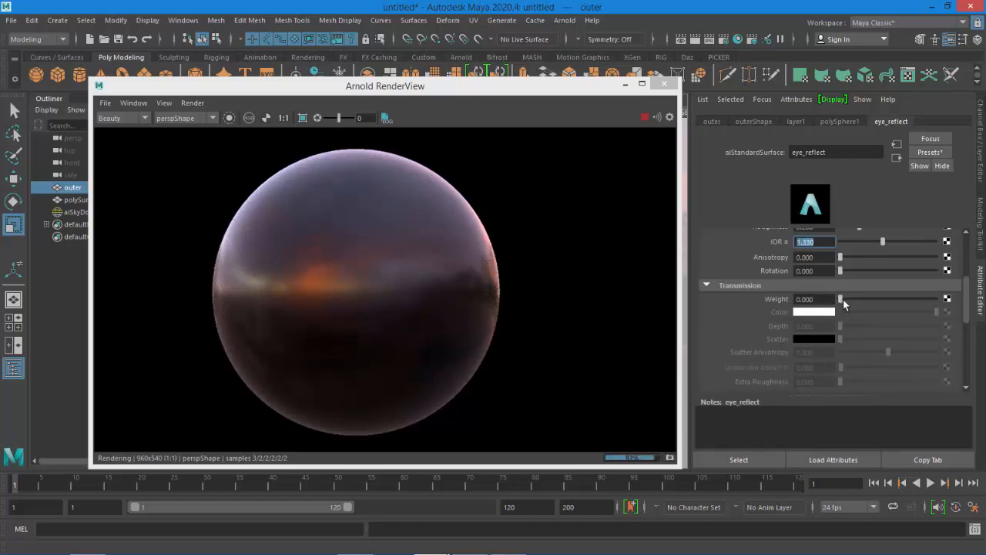
drag(844, 302, 952, 317)
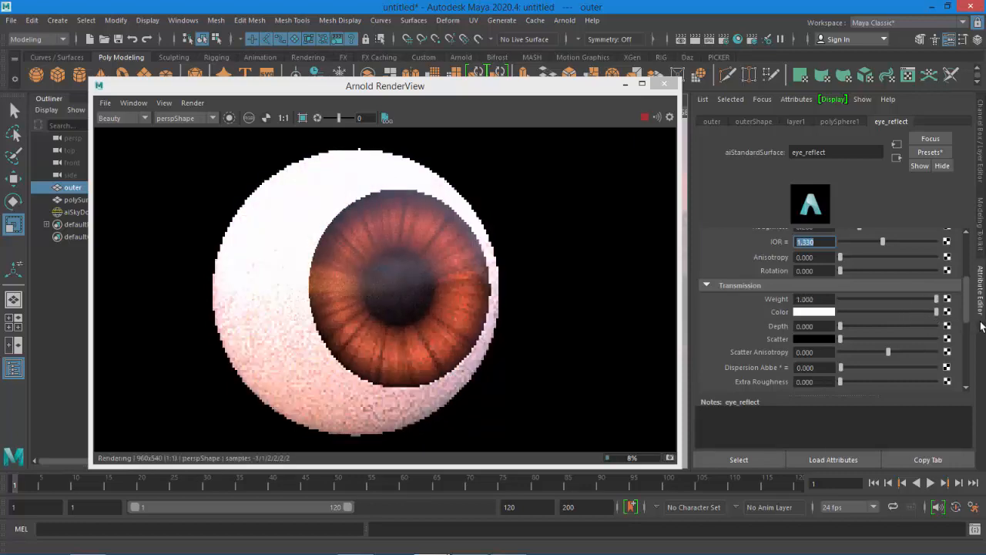